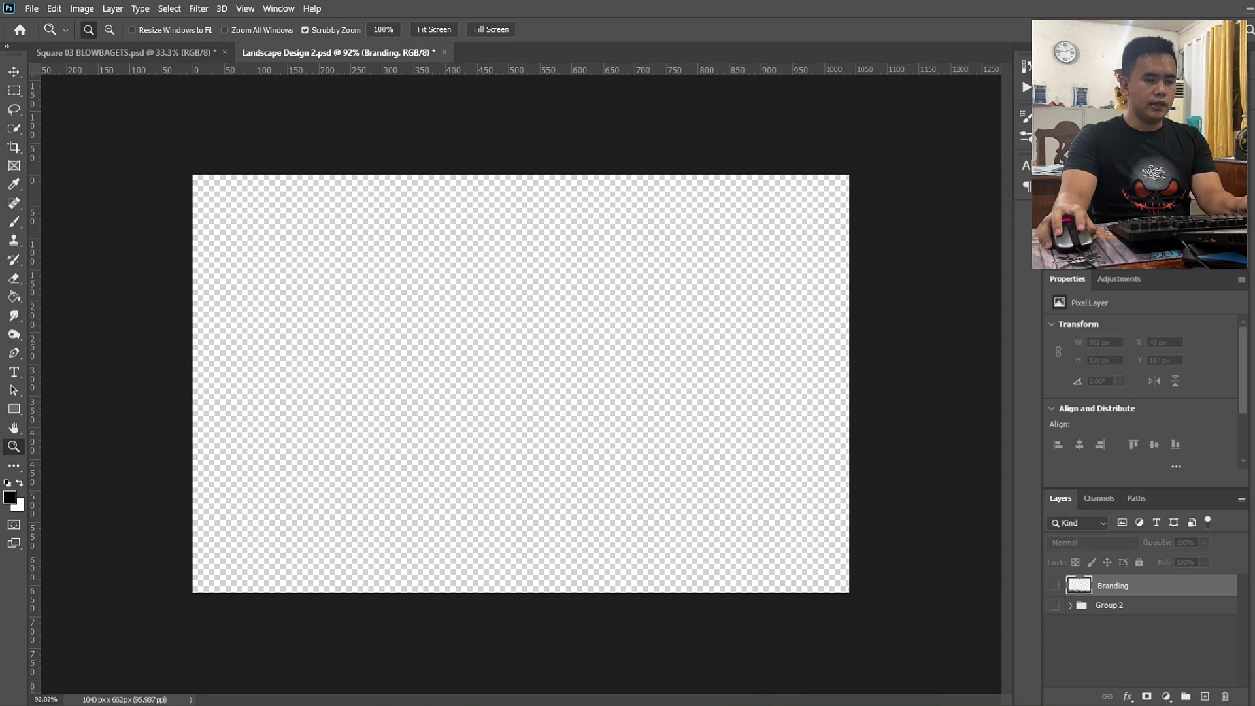
# - Switch to the 2 Material folder in File Explorer and preview the Planting Rice photo
pyautogui.hotkey('alt', 'Tab')
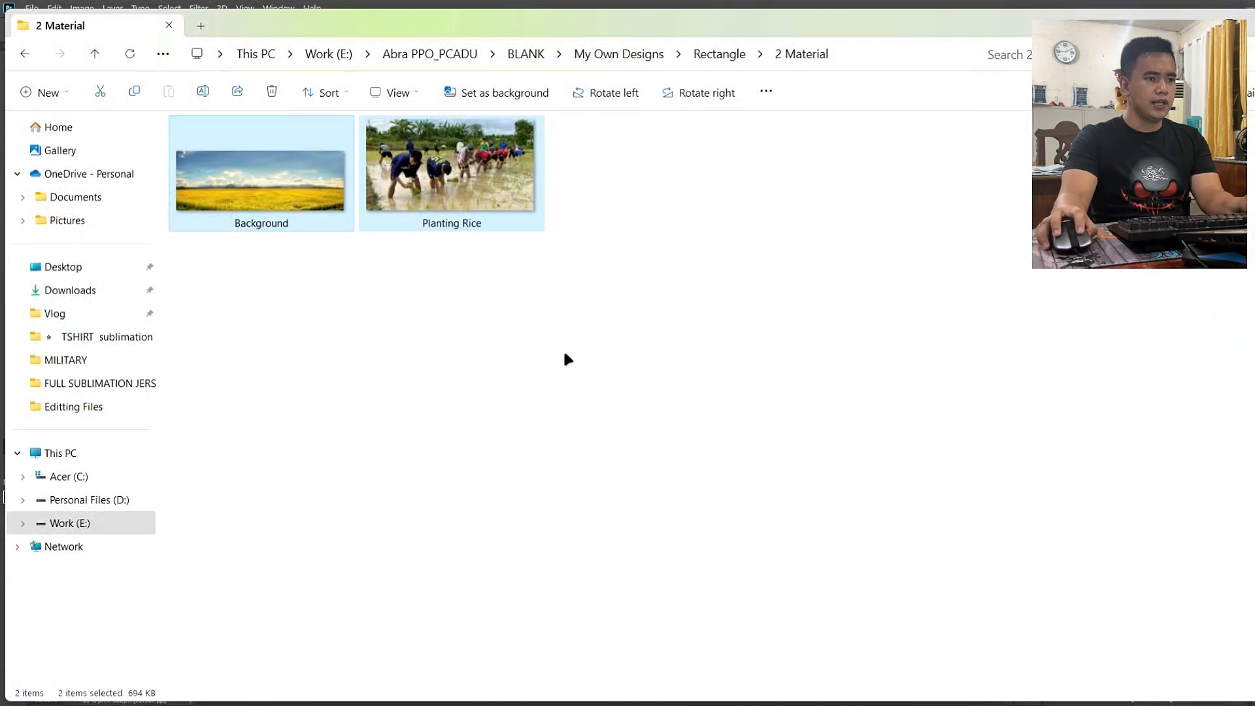
pyautogui.click(563, 350)
pyautogui.click(265, 173)
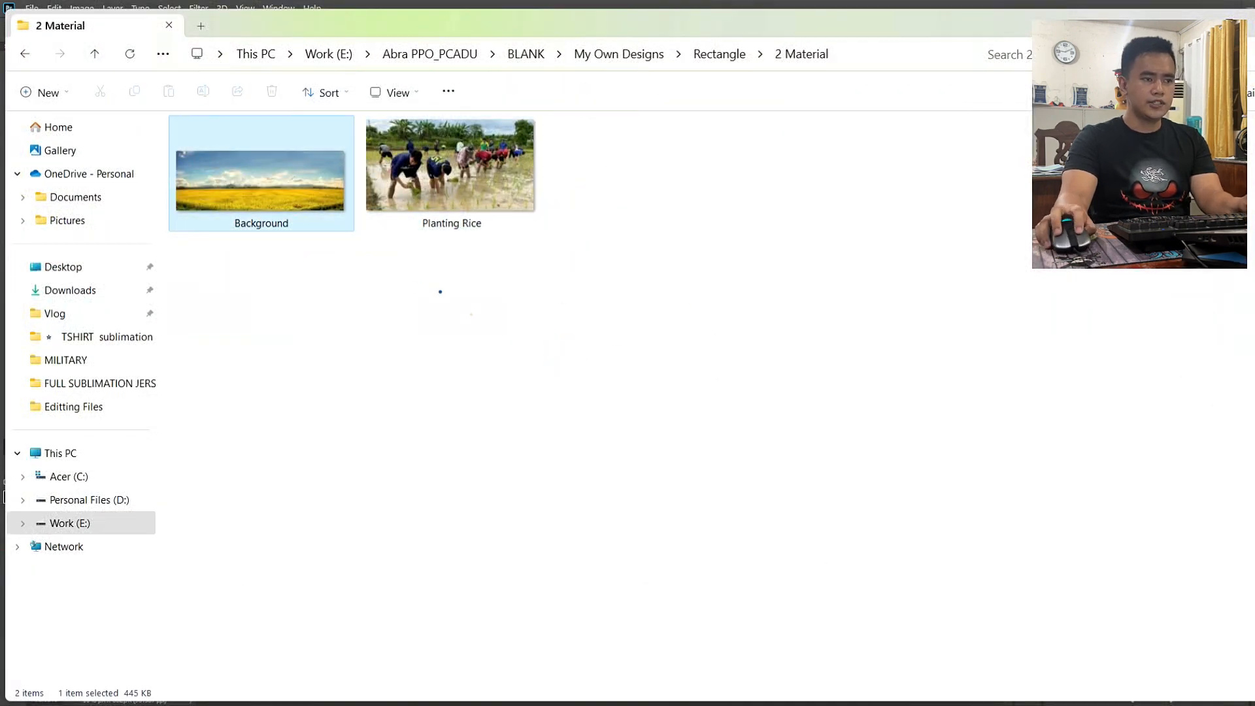
pyautogui.doubleClick(472, 189)
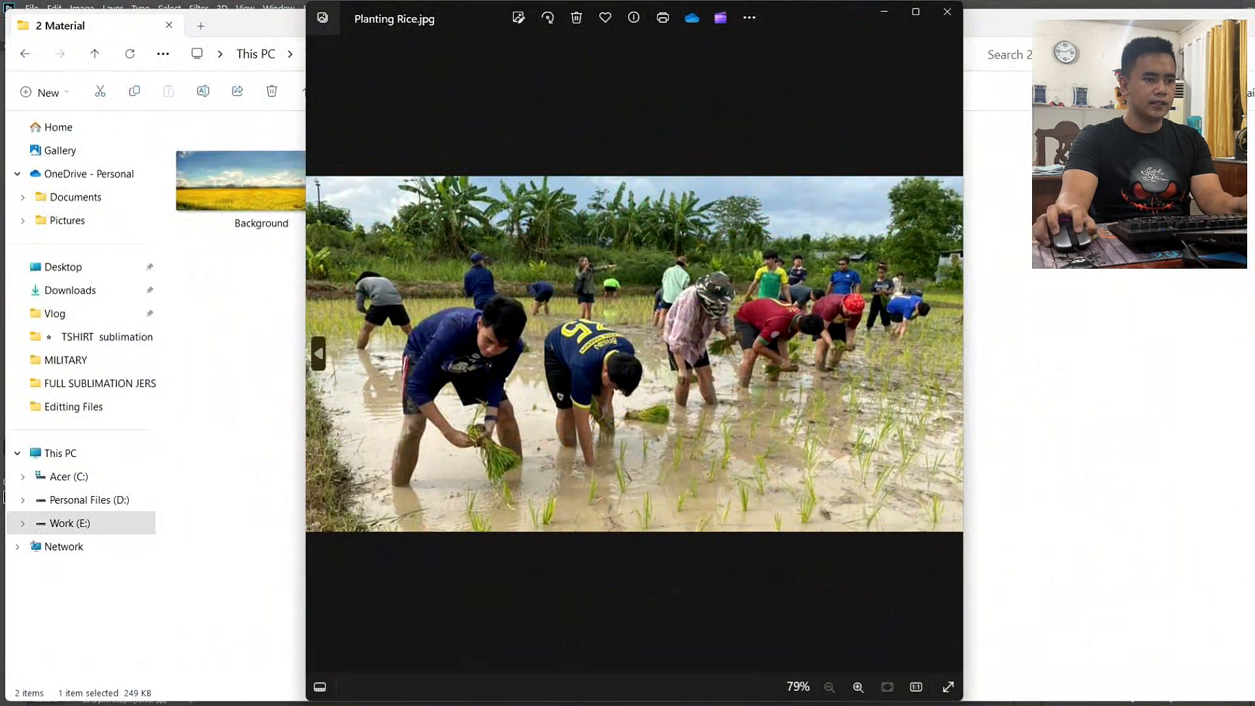
pyautogui.click(947, 17)
# - Place the Background and Planting Rice images from the folder into Landscape Design 2.psd in Photoshop as separate layers
pyautogui.moveTo(497, 274); pyautogui.dragTo(223, 163)
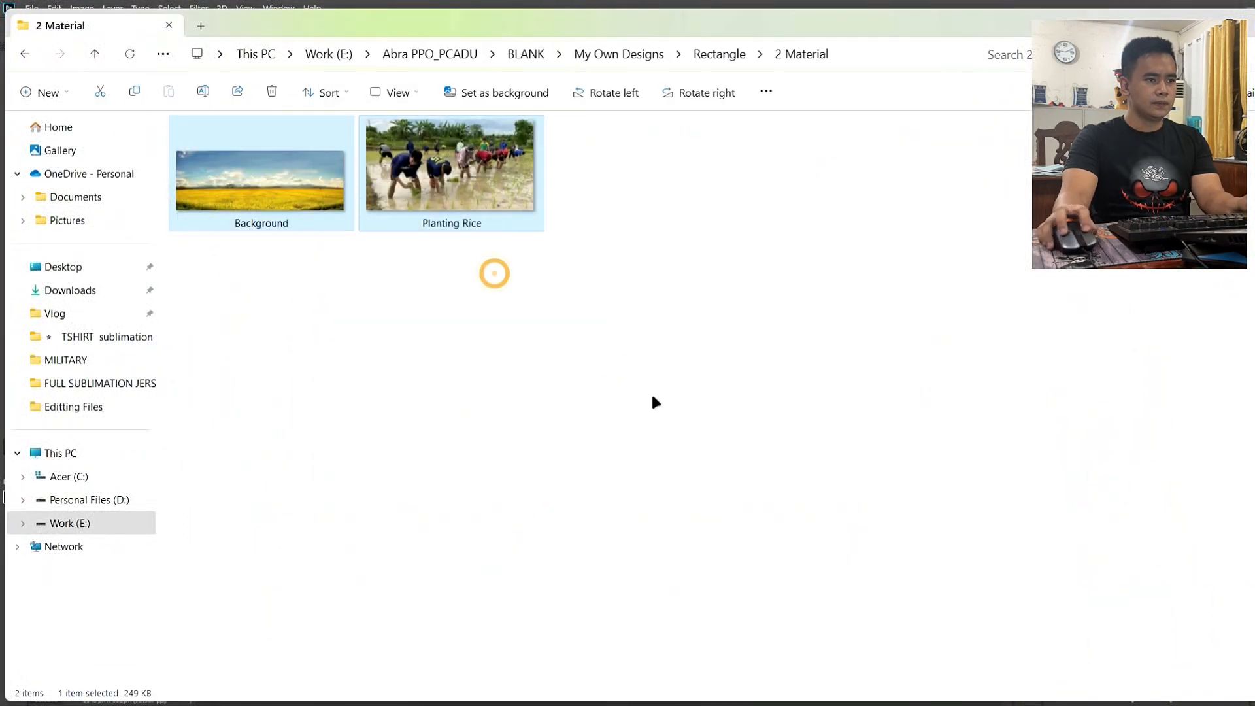
pyautogui.moveTo(484, 196); pyautogui.dragTo(850, 498)
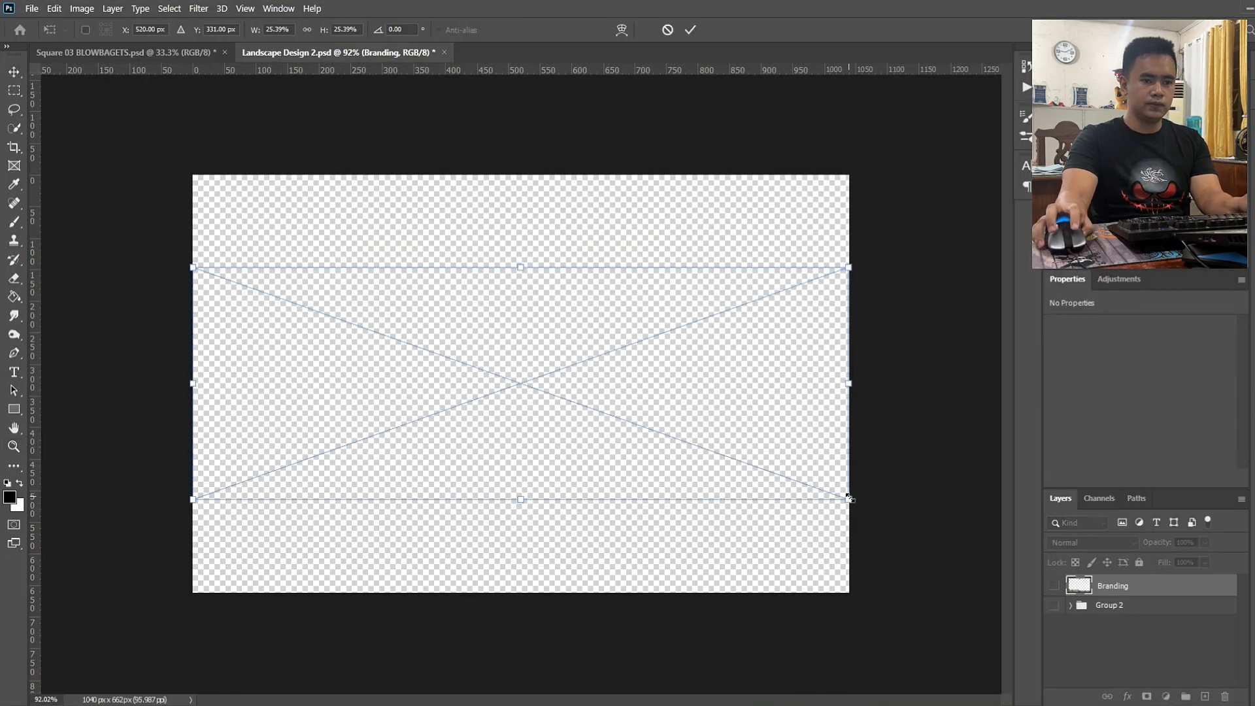
pyautogui.press('Return')
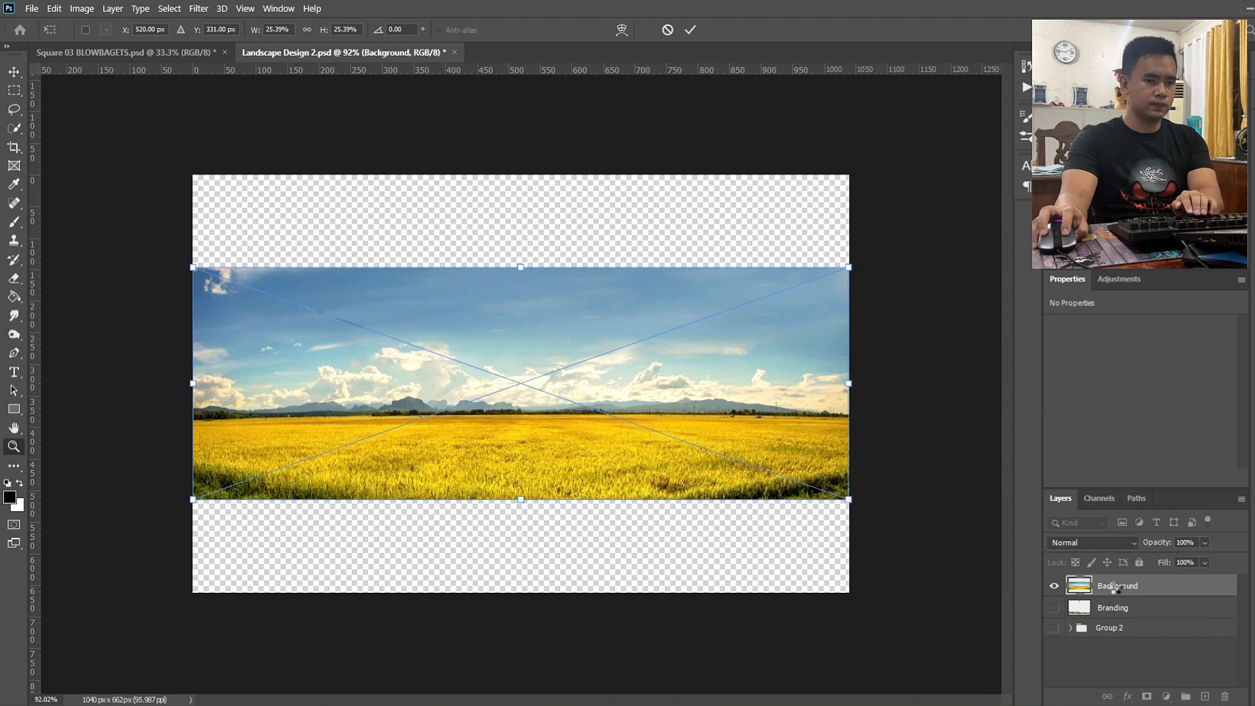
pyautogui.press('Return')
# - Move the Branding layer above the two placed image layers and make it visible
pyautogui.moveTo(1117, 632); pyautogui.dragTo(1132, 581)
pyautogui.click(1053, 587)
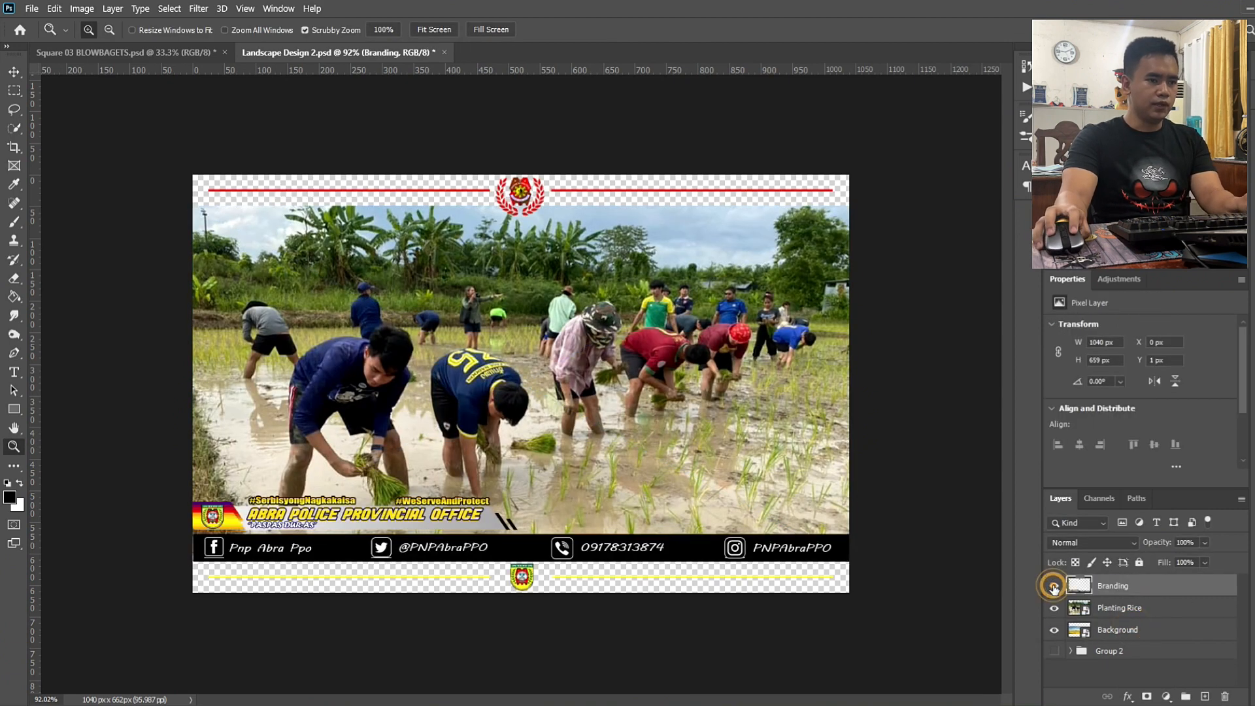
pyautogui.click(1112, 606)
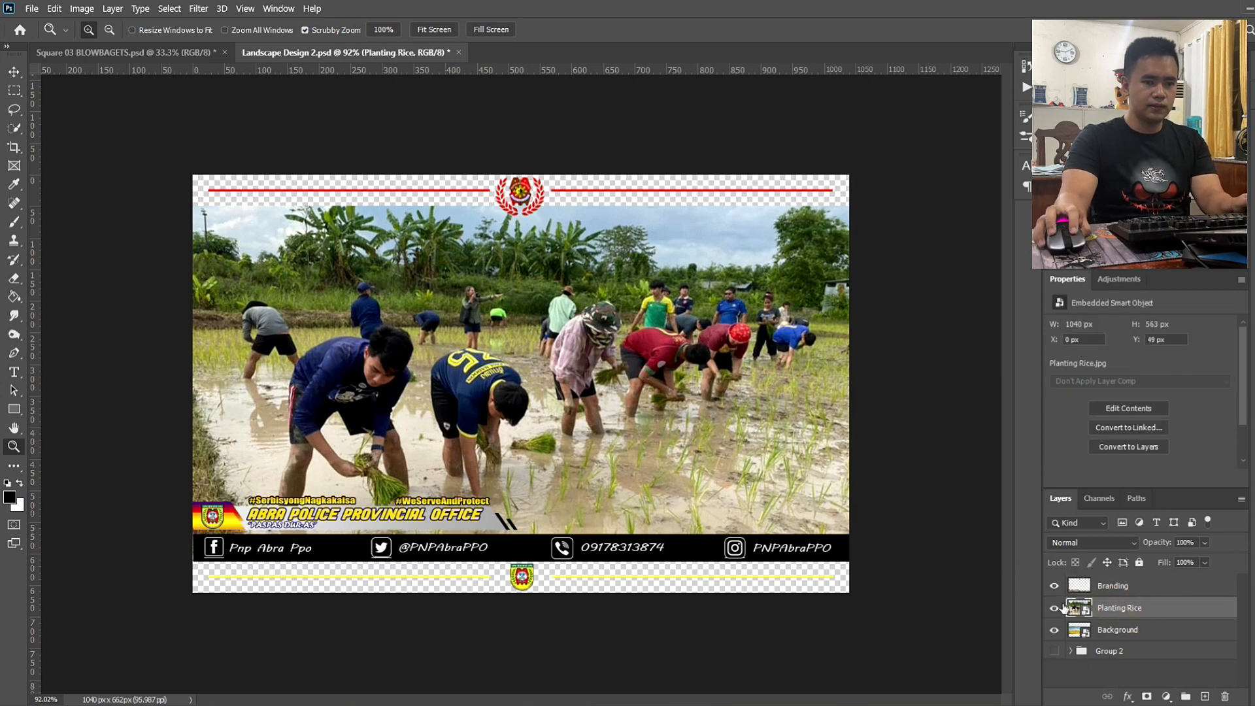
pyautogui.click(1137, 629)
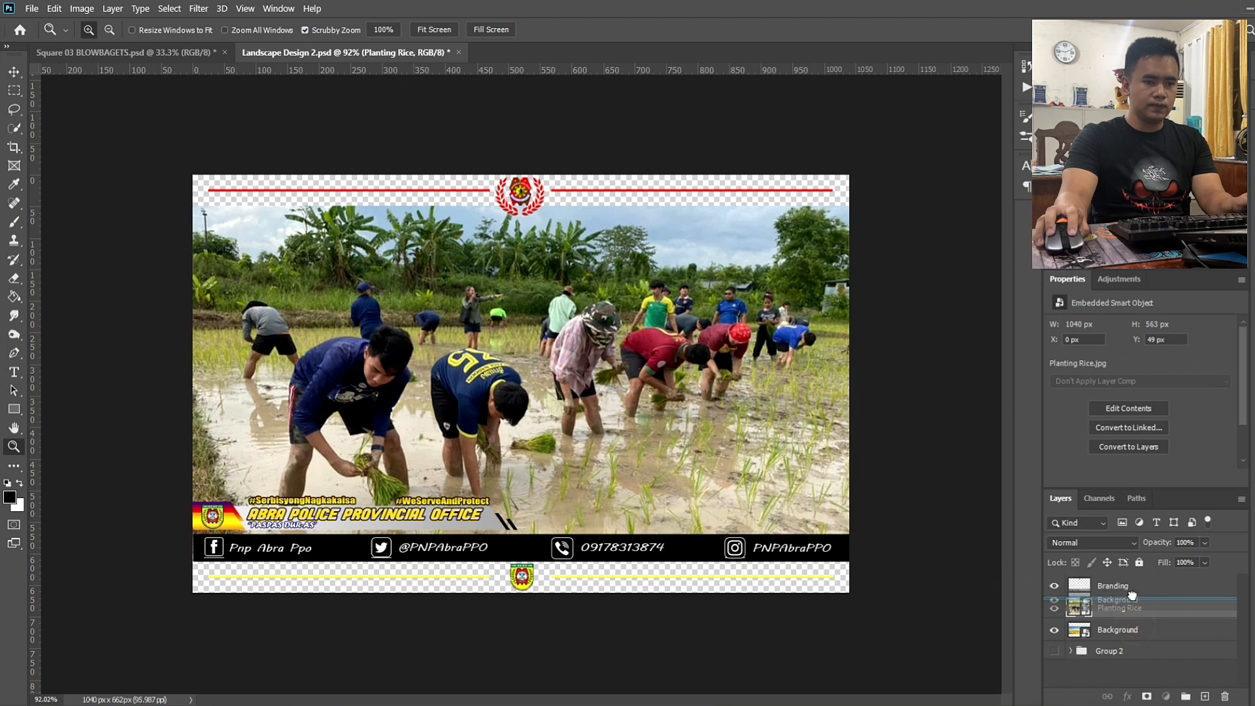
pyautogui.click(1136, 610)
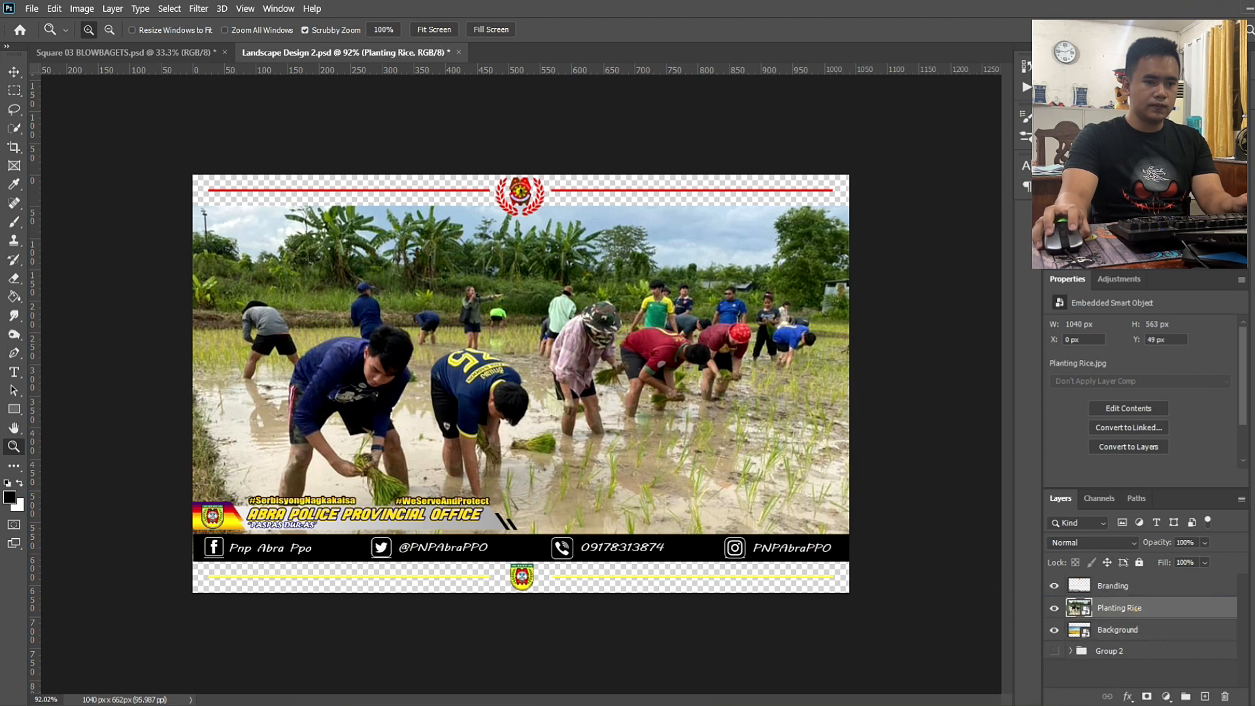
# - Hide the Planting Rice layer and stretch the Background image to about 1361 by 835 px so it covers the whole canvas
pyautogui.click(1053, 608)
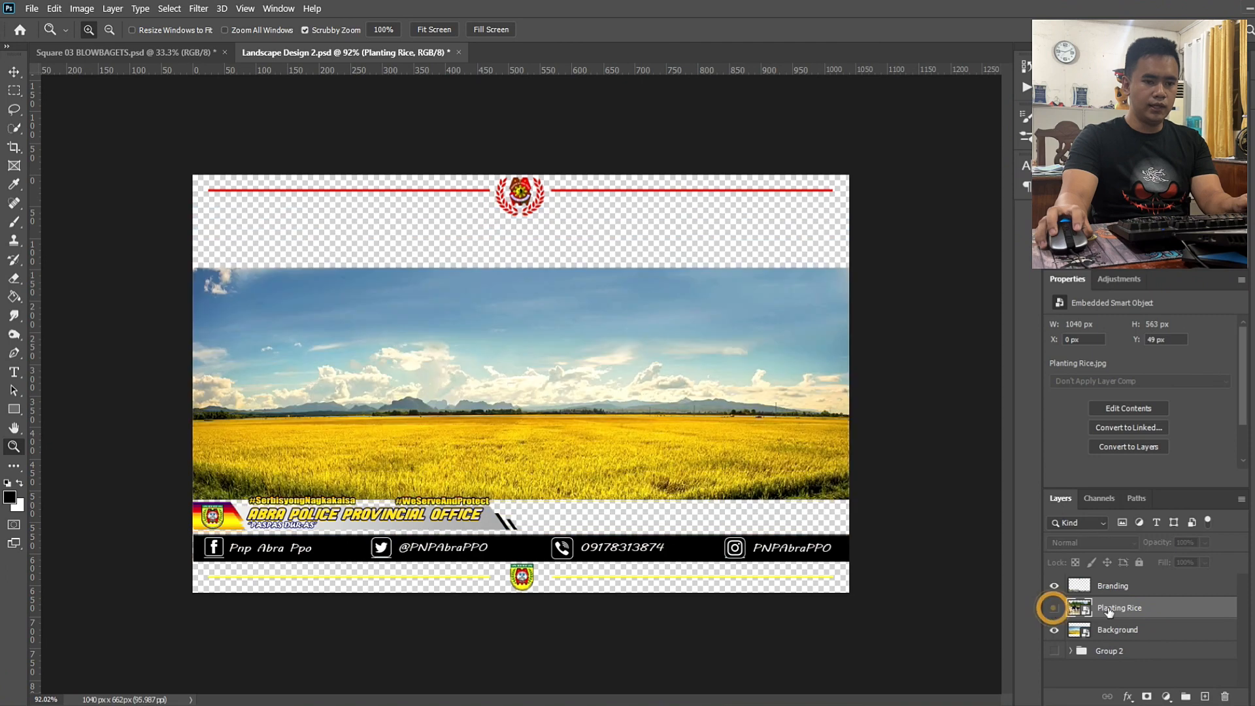
pyautogui.click(1131, 630)
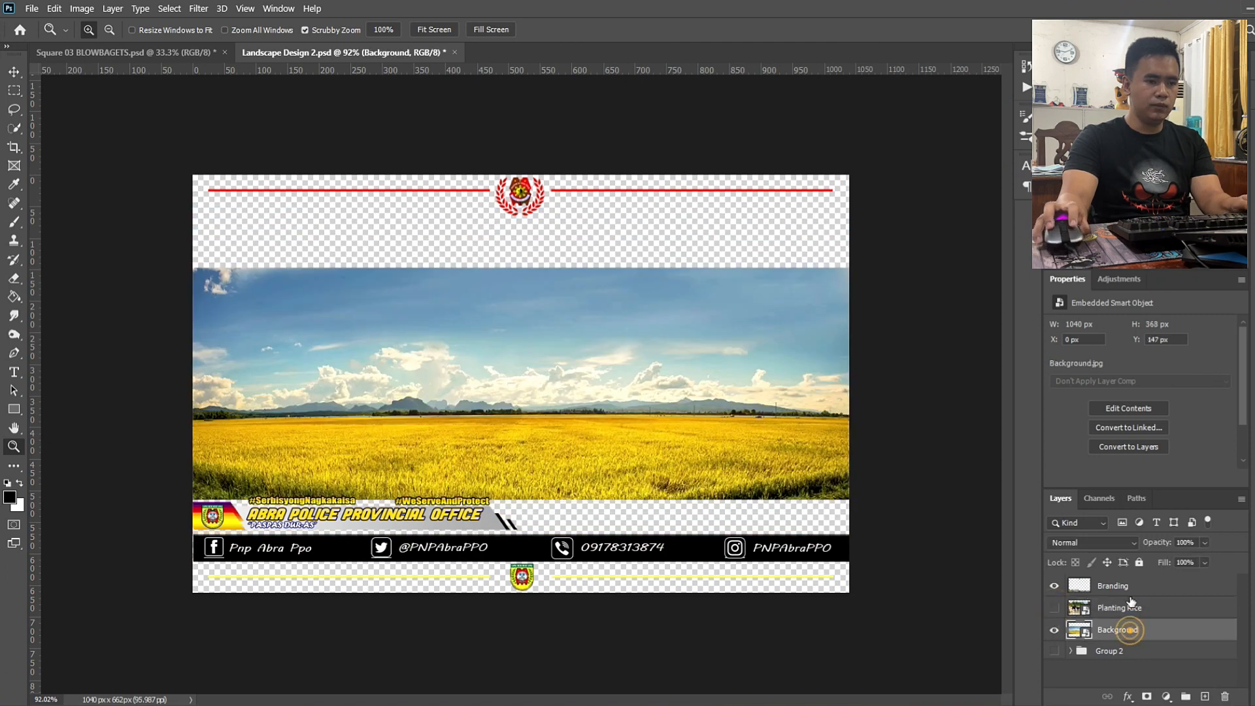
pyautogui.hotkey('ctrl', 't')
pyautogui.moveTo(517, 263); pyautogui.dragTo(520, 168)
pyautogui.moveTo(193, 334); pyautogui.dragTo(88, 333)
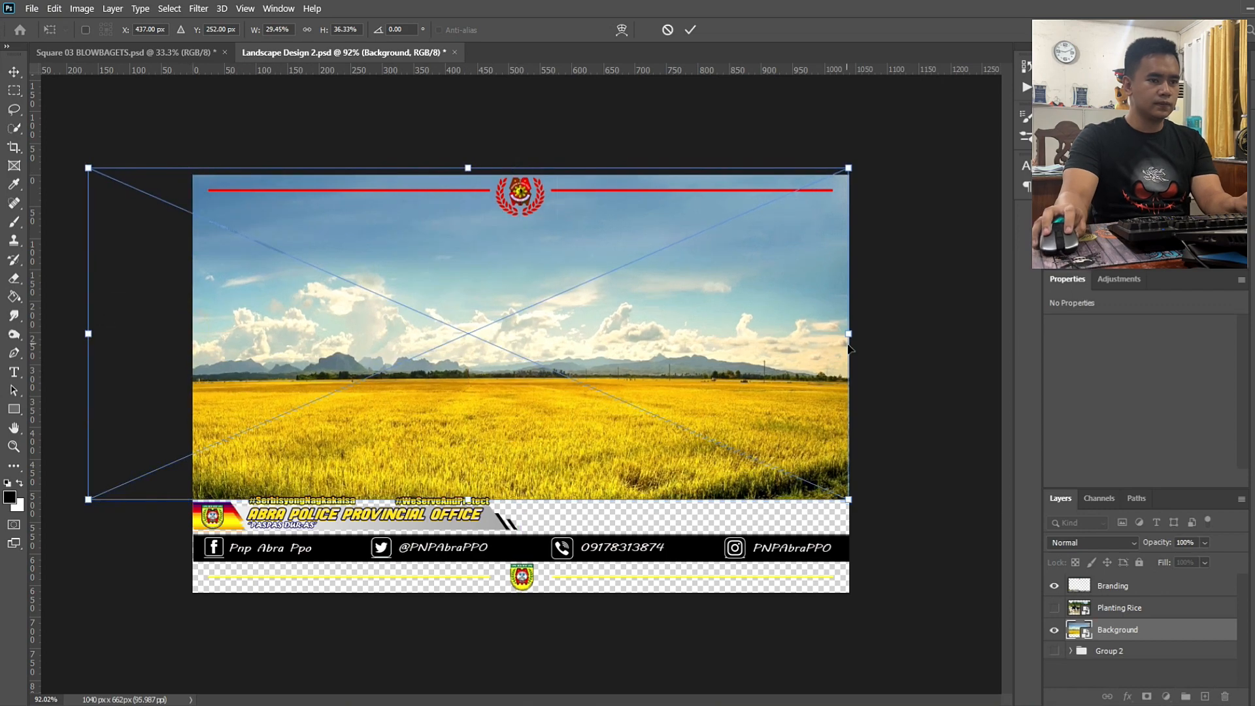
pyautogui.moveTo(848, 333); pyautogui.dragTo(947, 333)
pyautogui.moveTo(518, 500); pyautogui.dragTo(517, 693)
pyautogui.moveTo(705, 435); pyautogui.dragTo(717, 353)
pyautogui.press('Return')
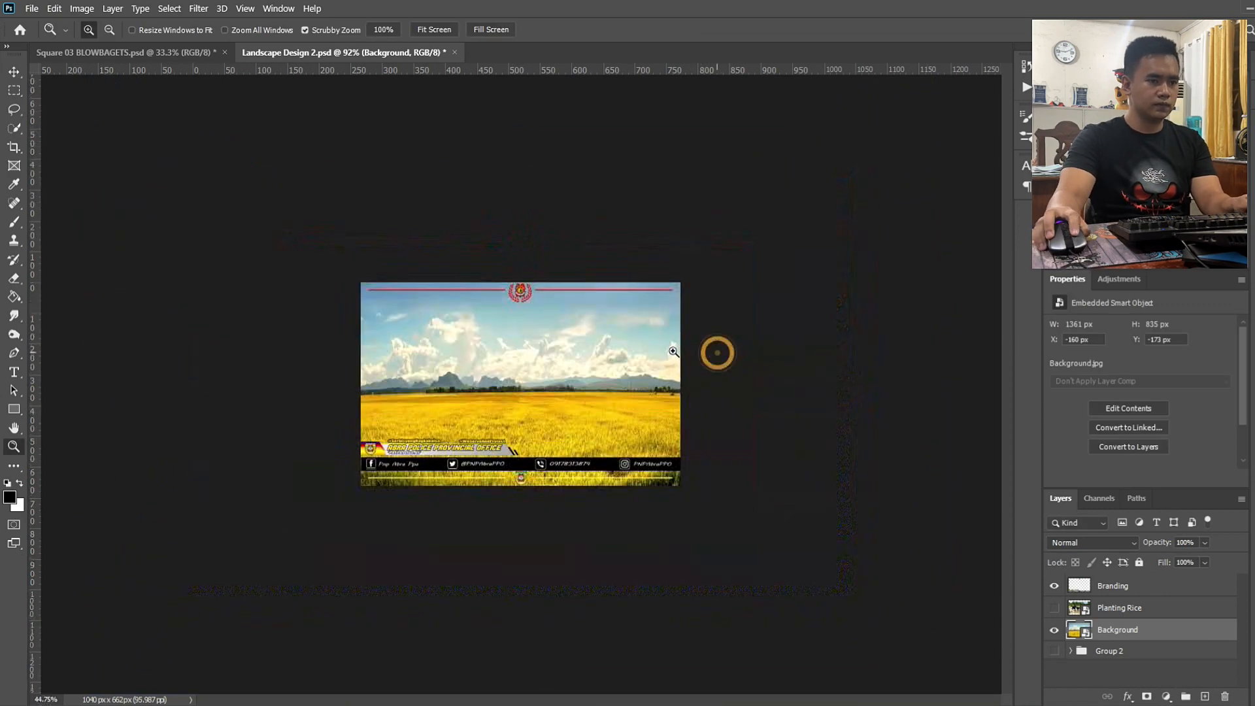
# - Stretch the Background image to about 1009 px tall and shift it slightly downward
pyautogui.moveTo(520, 226); pyautogui.dragTo(520, 172)
pyautogui.moveTo(555, 339); pyautogui.dragTo(554, 359)
pyautogui.press('Return')
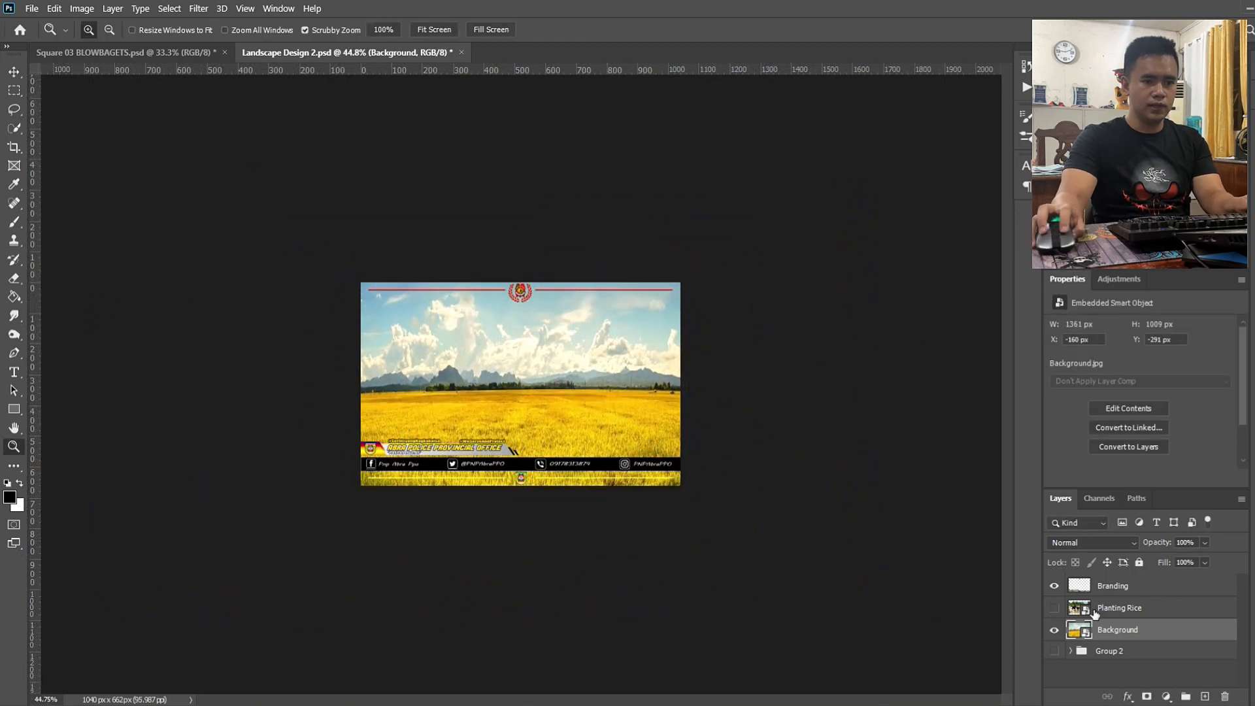
# - Show the Planting Rice layer, widen it to about 1057 px and lower it to about X -27 px, Y 178 px
pyautogui.click(1056, 609)
pyautogui.click(1121, 608)
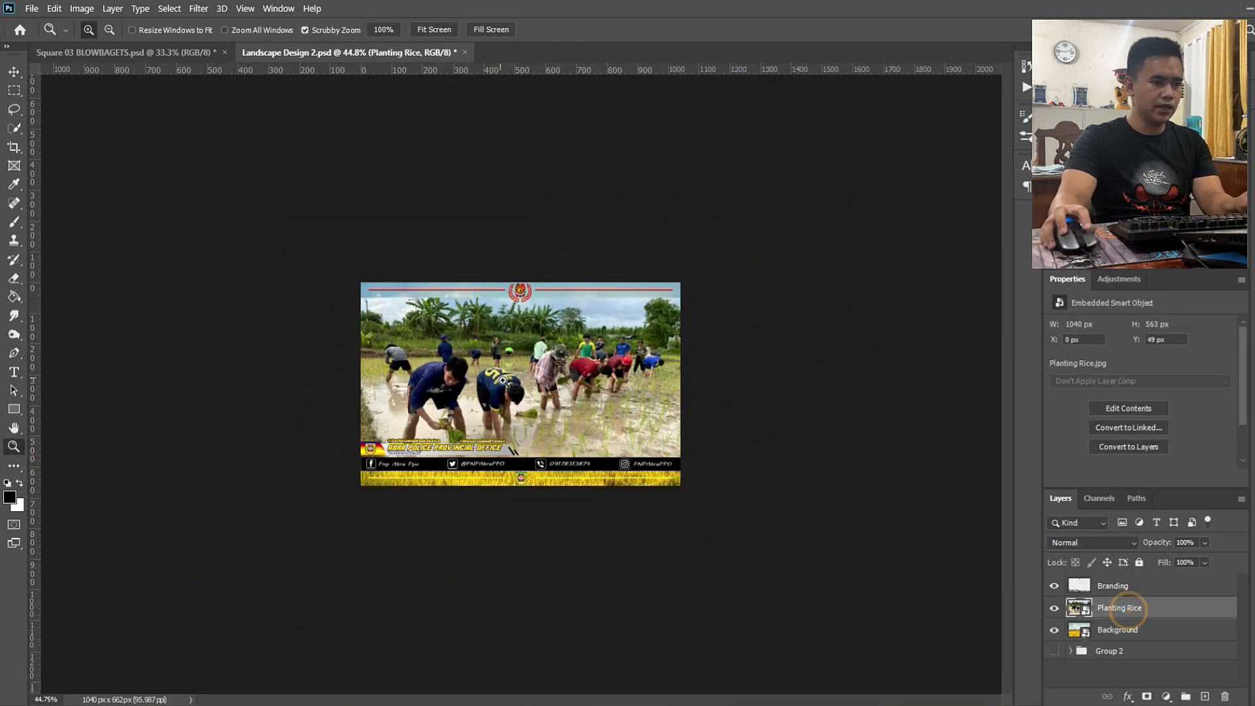
pyautogui.click(548, 396)
pyautogui.hotkey('ctrl', 't')
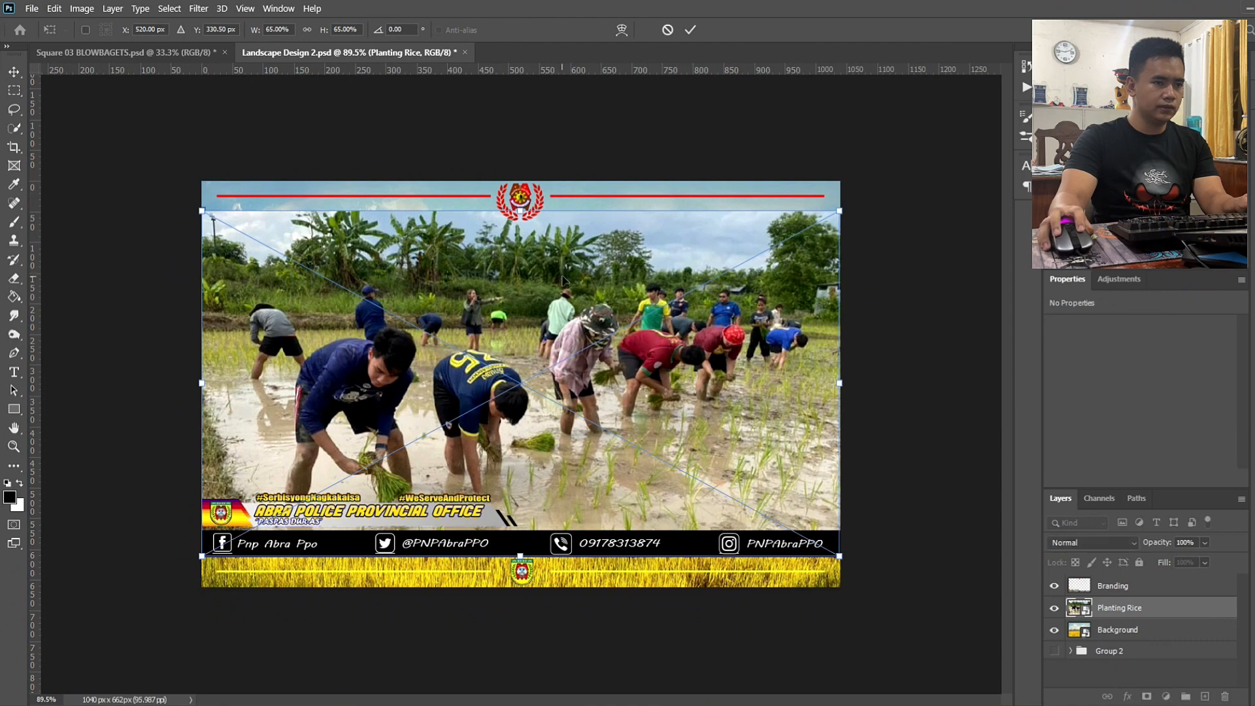
pyautogui.moveTo(563, 278); pyautogui.dragTo(564, 318)
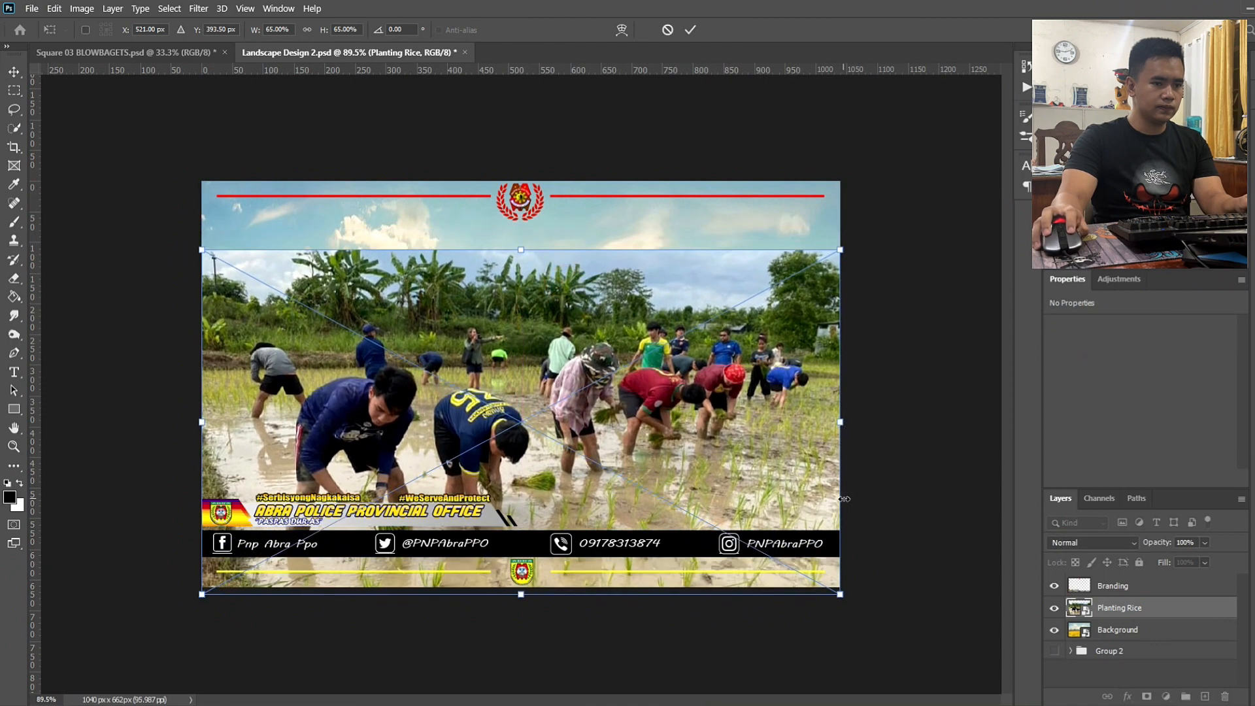
pyautogui.moveTo(842, 421); pyautogui.dragTo(851, 421)
pyautogui.moveTo(770, 379); pyautogui.dragTo(759, 421)
pyautogui.press('Return')
pyautogui.press('z')
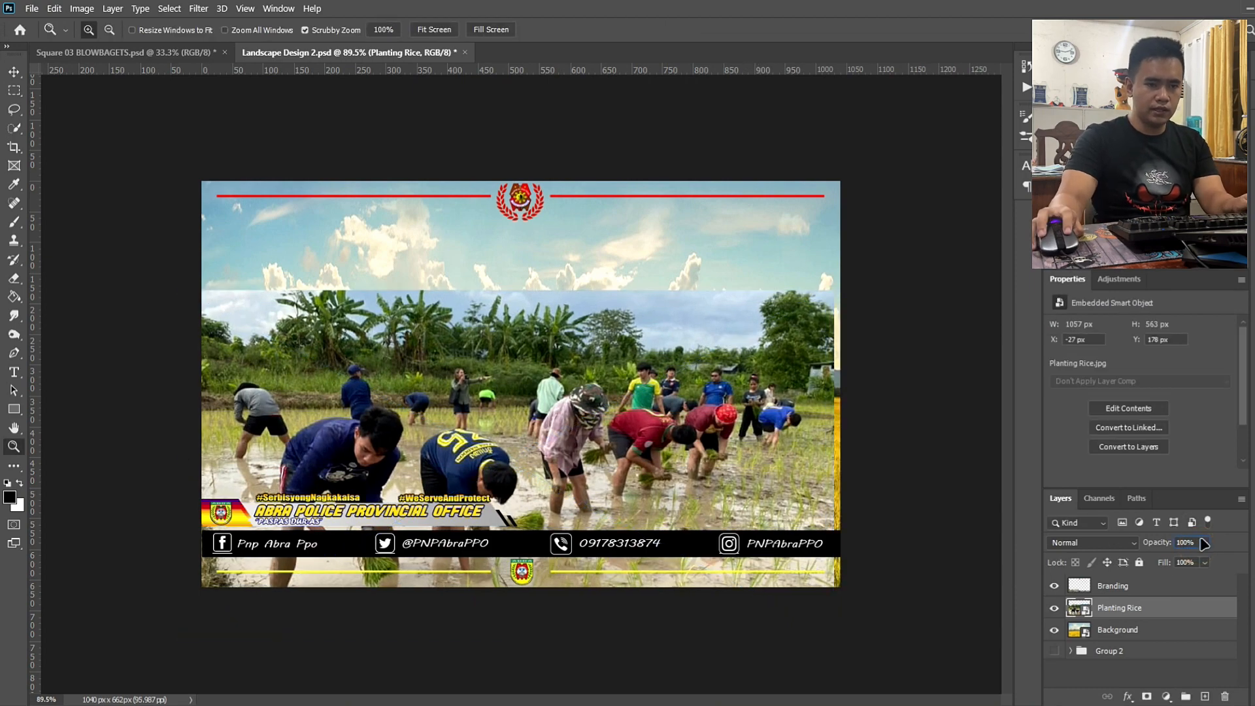
# - Set the Planting Rice layer's opacity to 50% and move it to about X -3 px, Y 206 px, matching the background's horizon
pyautogui.write('50')
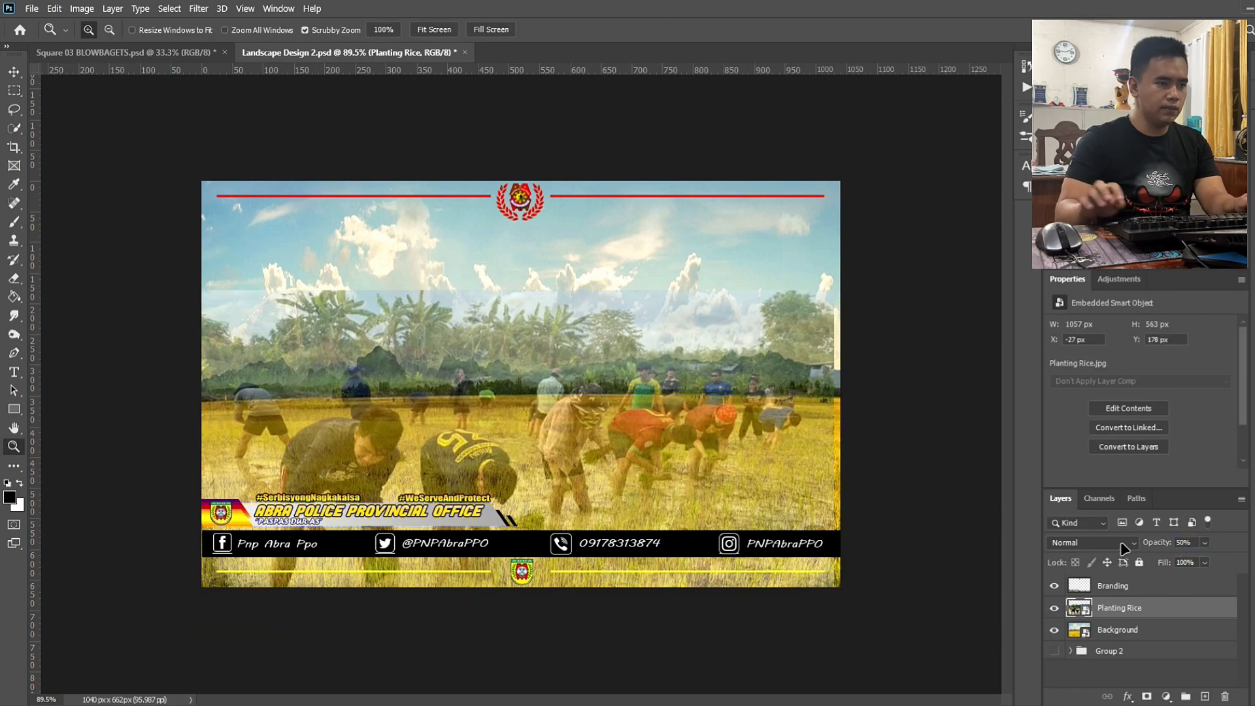
pyautogui.moveTo(550, 370)
pyautogui.mouseDown()
pyautogui.moveTo(552, 456)
pyautogui.moveTo(559, 355)
pyautogui.moveTo(562, 389)
pyautogui.mouseUp()
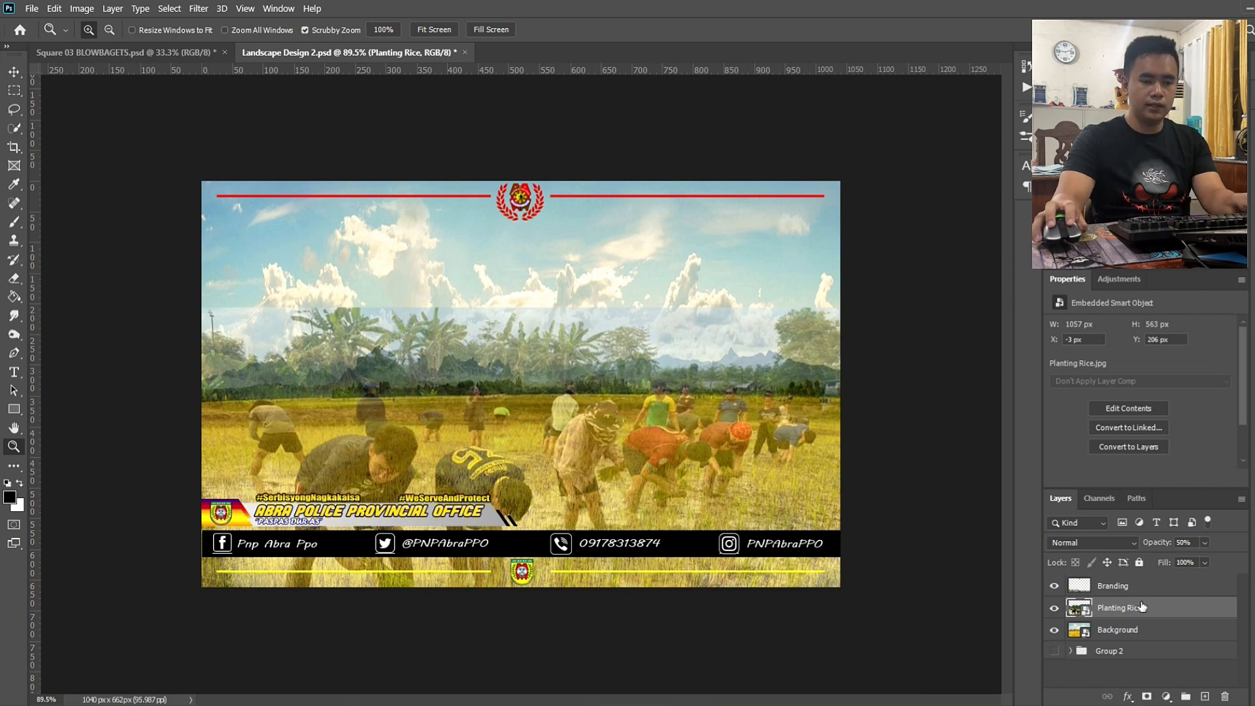
# - Add a layer mask to the Planting Rice layer and set the Brush to 100% opacity and 75% flow
pyautogui.click(1148, 698)
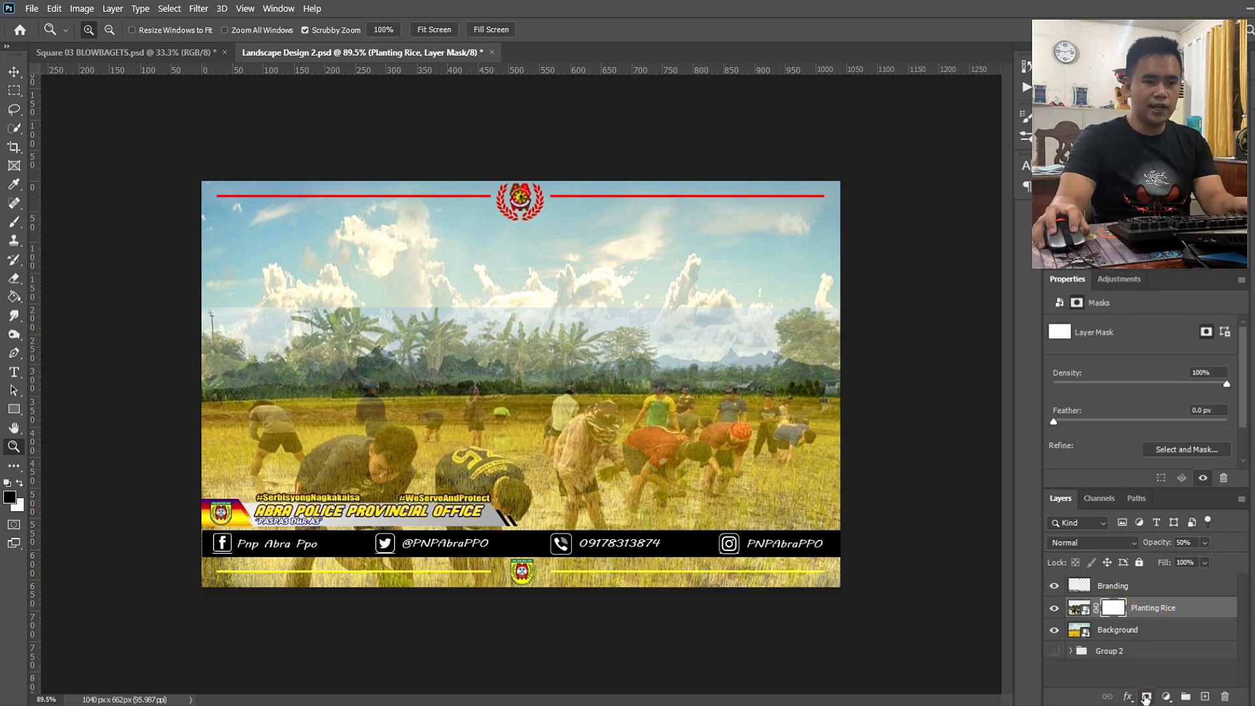
pyautogui.press('b')
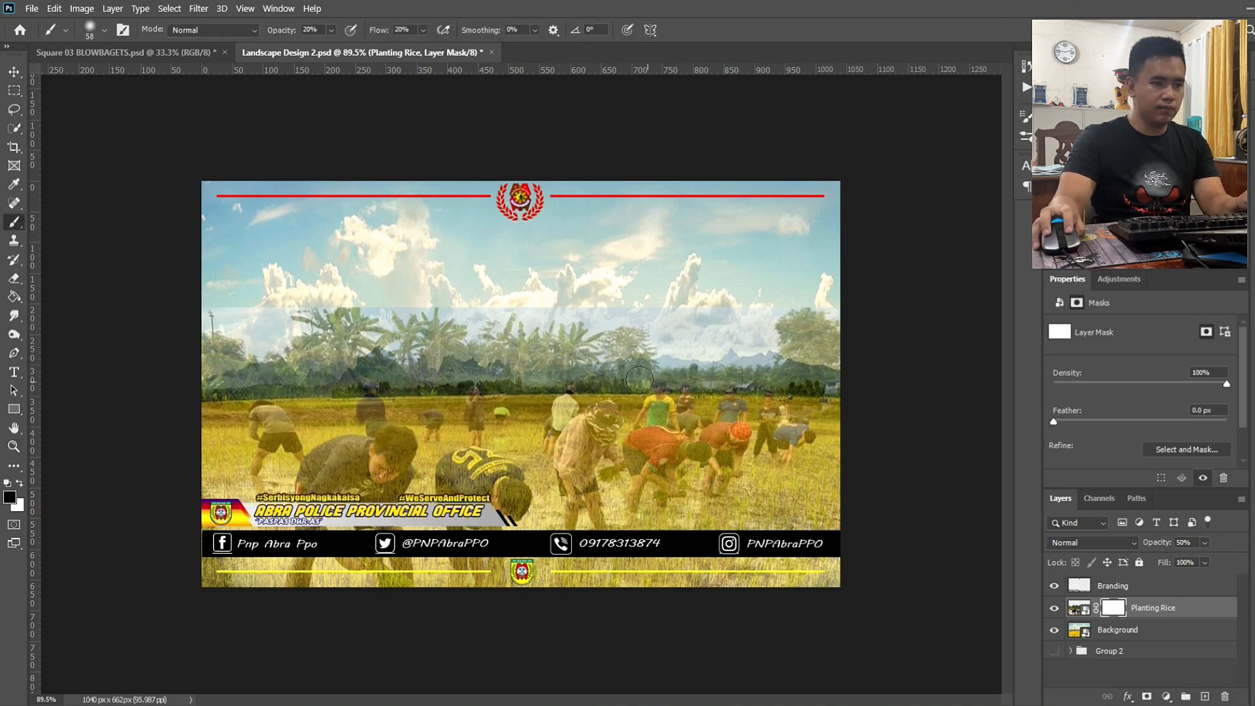
pyautogui.press('z')
pyautogui.moveTo(300, 366); pyautogui.dragTo(385, 366)
pyautogui.moveTo(446, 701); pyautogui.dragTo(418, 701)
pyautogui.press('b')
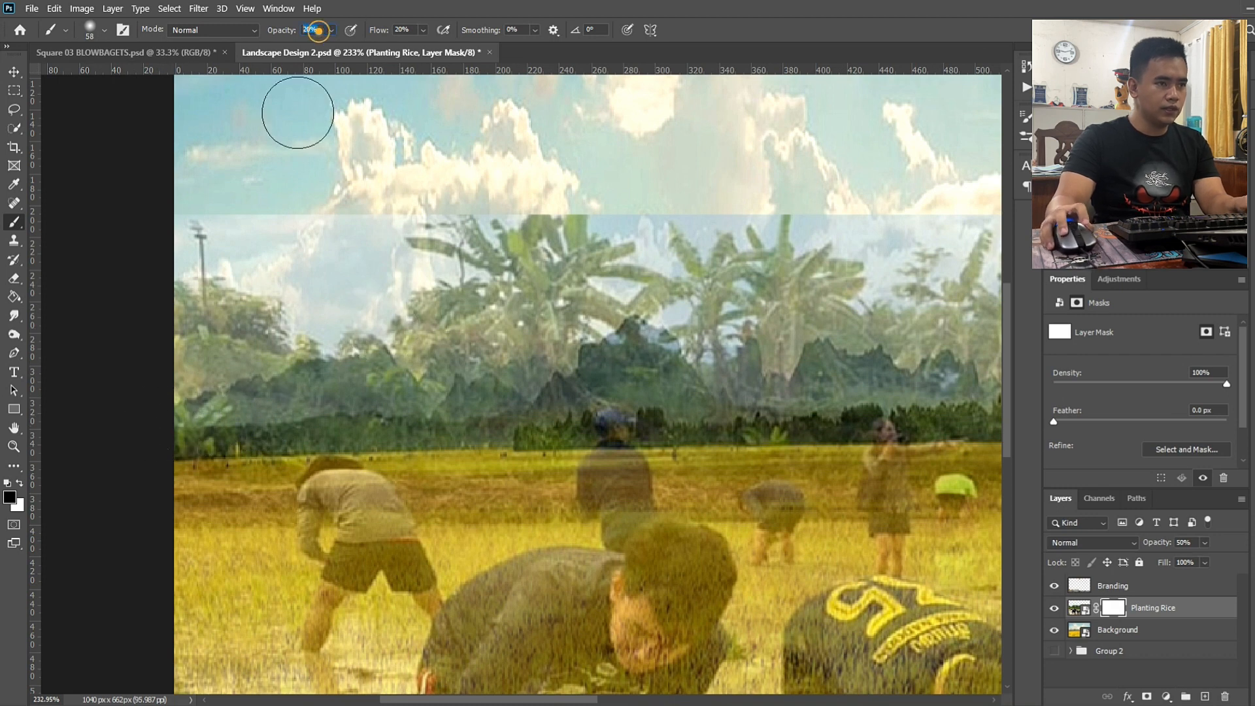
pyautogui.write('100')
pyautogui.press('Tab')
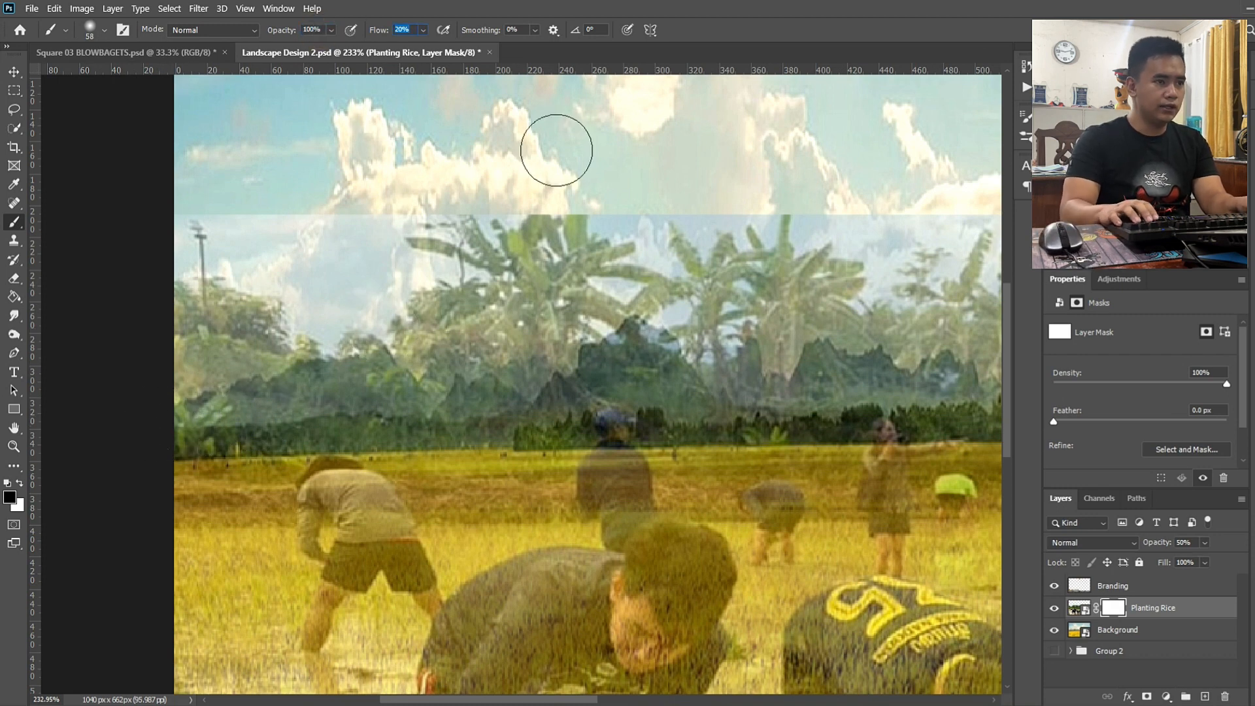
pyautogui.write('75')
# - Paint black on the Planting Rice mask along the horizon across the full image width to reveal the background mountains
pyautogui.click(453, 340)
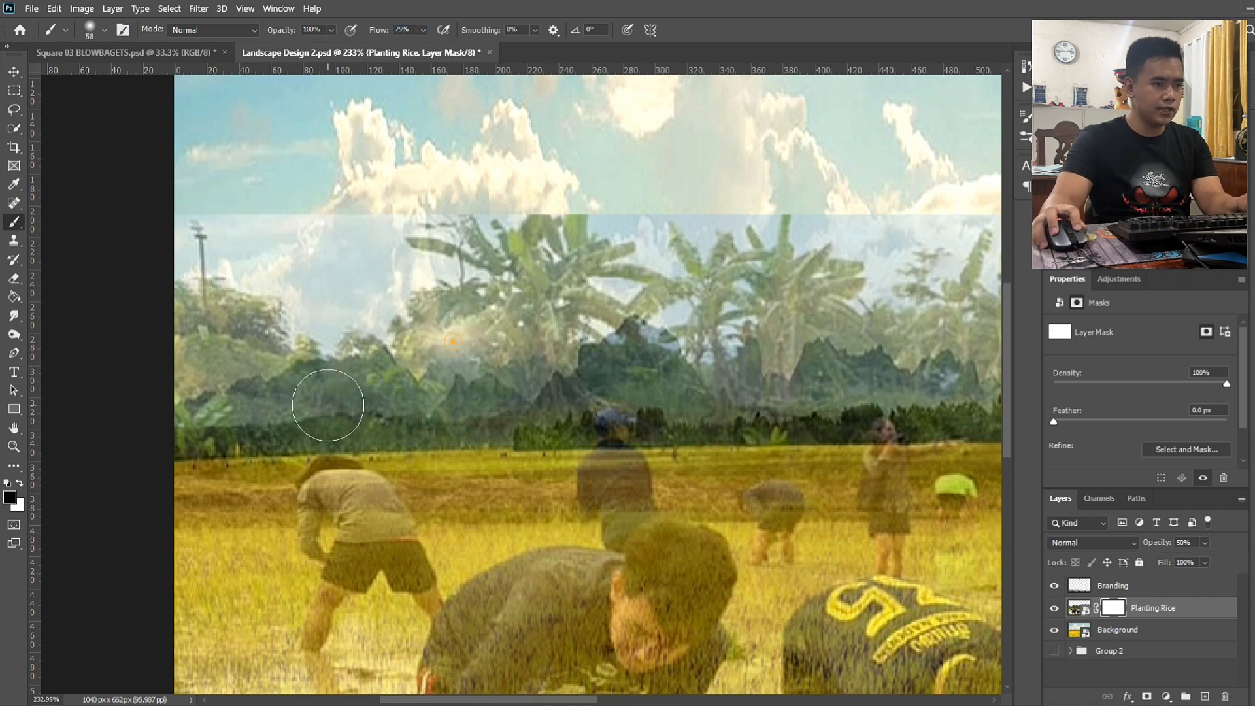
pyautogui.moveTo(160, 425)
pyautogui.mouseDown()
pyautogui.moveTo(537, 411)
pyautogui.moveTo(589, 356)
pyautogui.moveTo(701, 407)
pyautogui.mouseUp()
pyautogui.moveTo(582, 699); pyautogui.dragTo(650, 704)
pyautogui.moveTo(366, 399)
pyautogui.mouseDown()
pyautogui.moveTo(513, 408)
pyautogui.moveTo(539, 405)
pyautogui.moveTo(566, 369)
pyautogui.moveTo(633, 397)
pyautogui.moveTo(778, 406)
pyautogui.mouseUp()
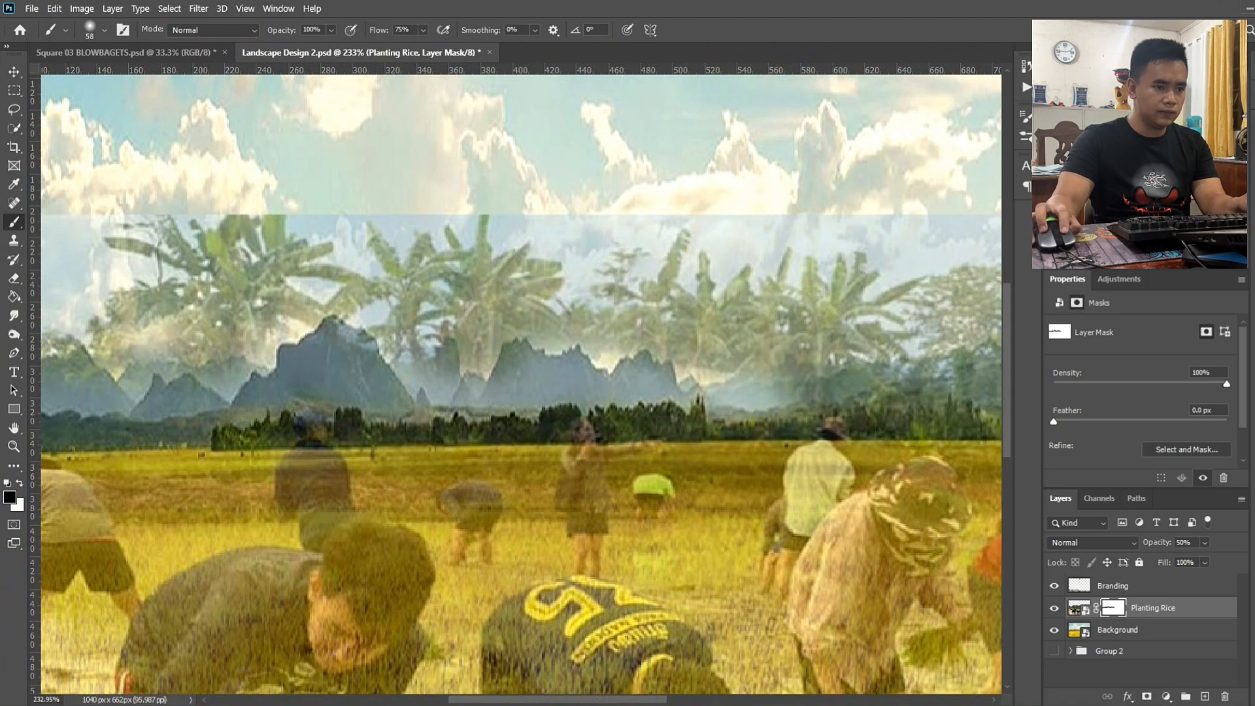
pyautogui.moveTo(582, 699); pyautogui.dragTo(649, 699)
pyautogui.moveTo(491, 386)
pyautogui.mouseDown()
pyautogui.moveTo(709, 398)
pyautogui.moveTo(876, 376)
pyautogui.mouseUp()
pyautogui.moveTo(585, 699); pyautogui.dragTo(653, 700)
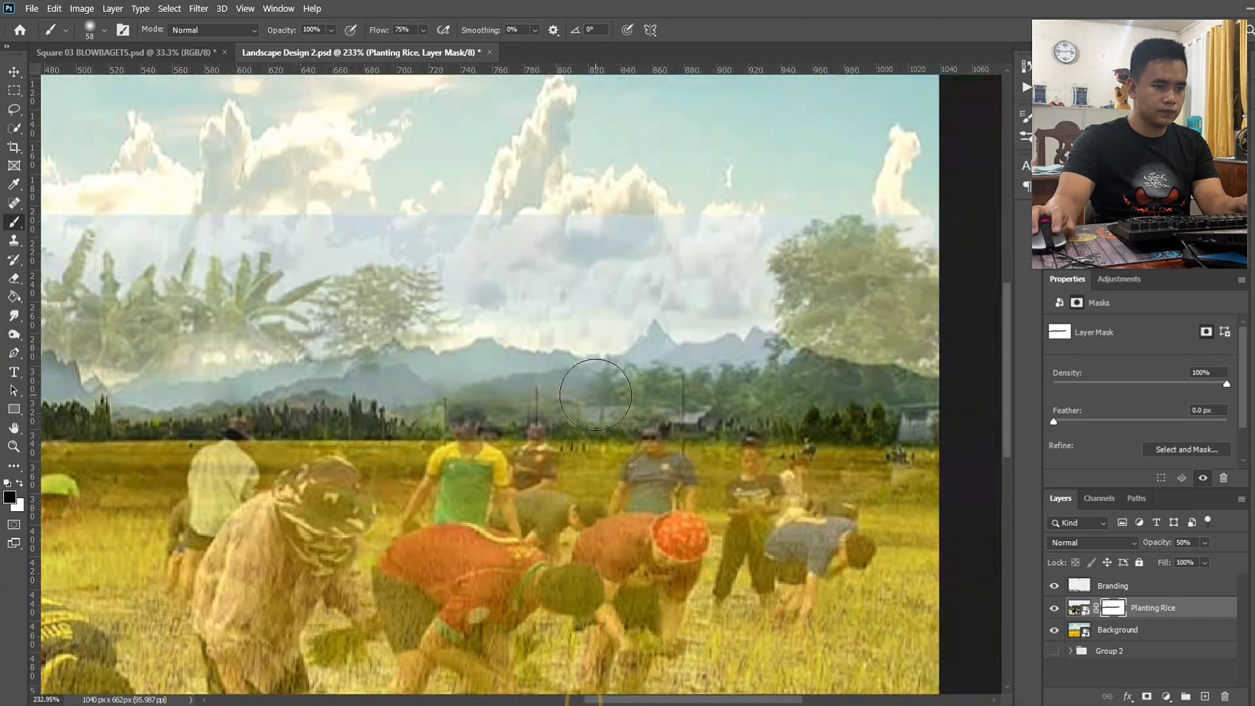
pyautogui.moveTo(595, 394)
pyautogui.mouseDown()
pyautogui.moveTo(695, 389)
pyautogui.moveTo(934, 412)
pyautogui.mouseUp()
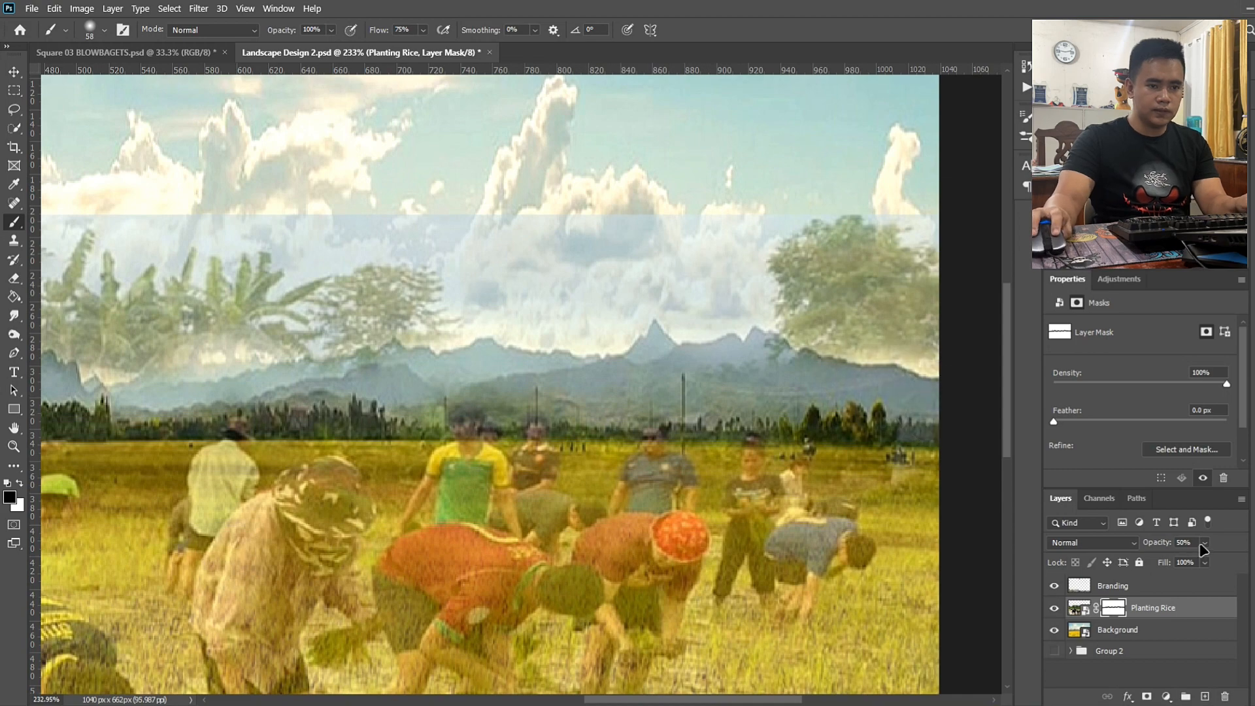
# - Set the Planting Rice layer's opacity to 100%
pyautogui.write('100')
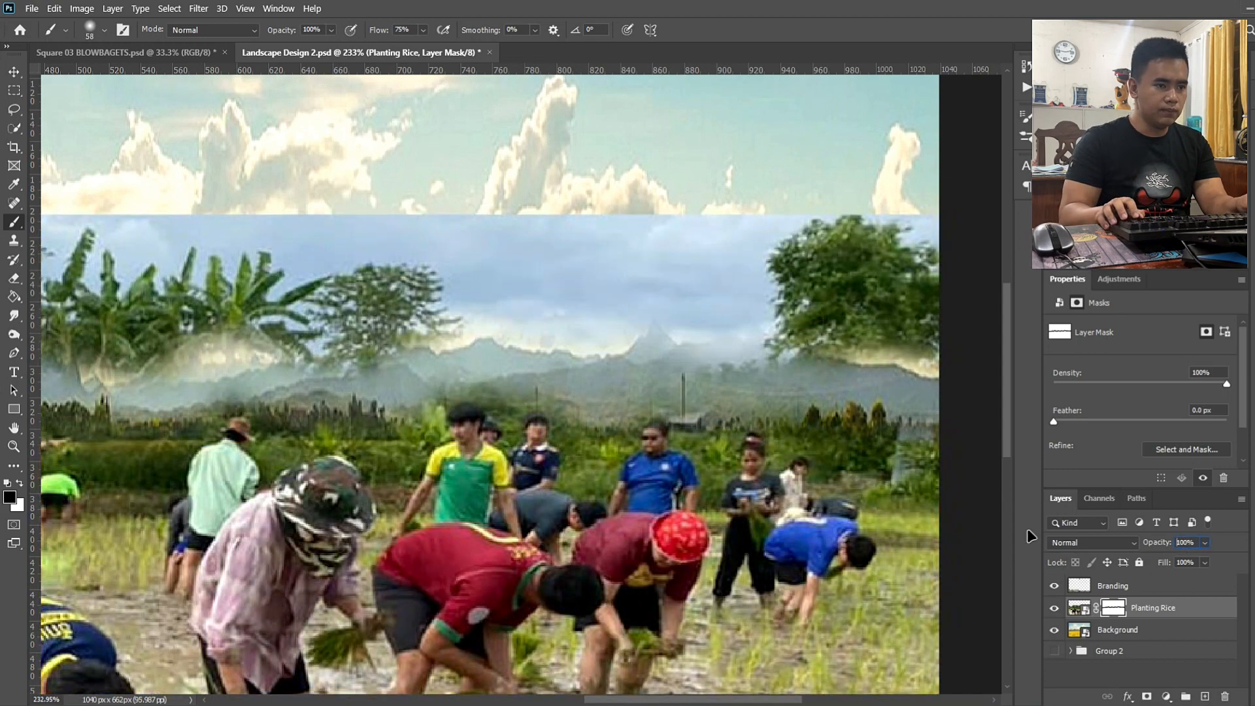
pyautogui.moveTo(714, 699); pyautogui.dragTo(642, 700)
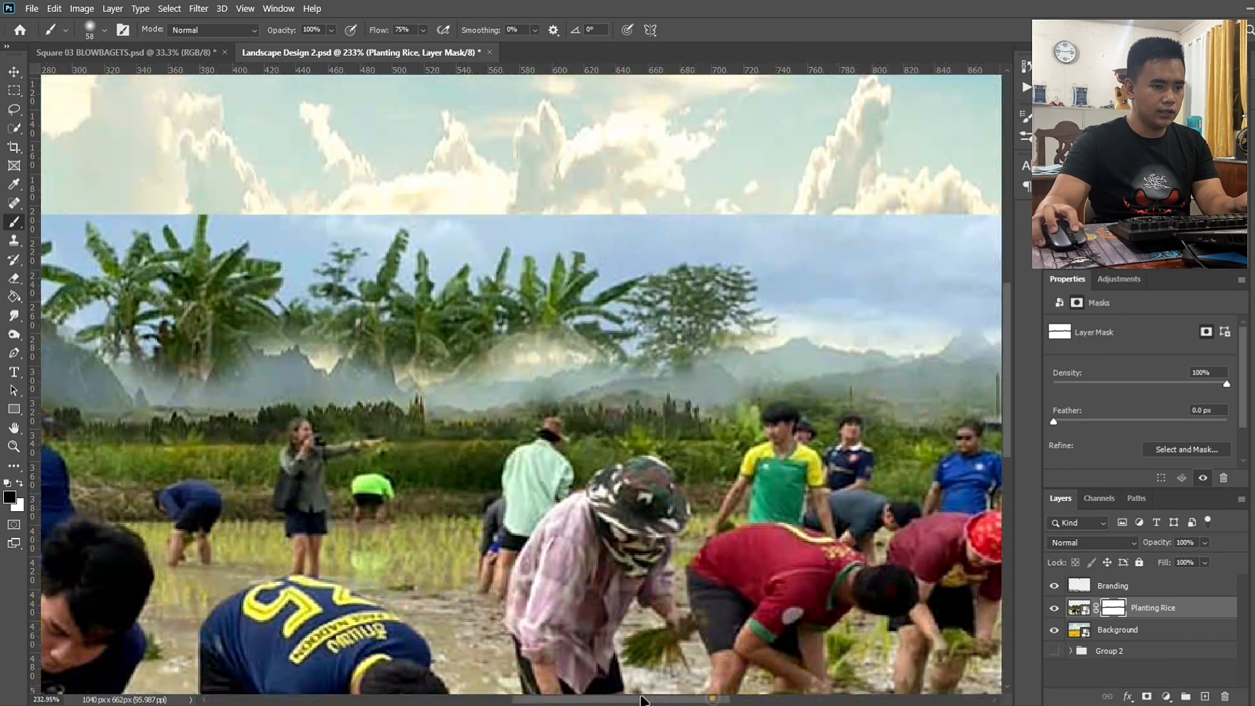
pyautogui.press('z')
pyautogui.moveTo(687, 477); pyautogui.dragTo(655, 497)
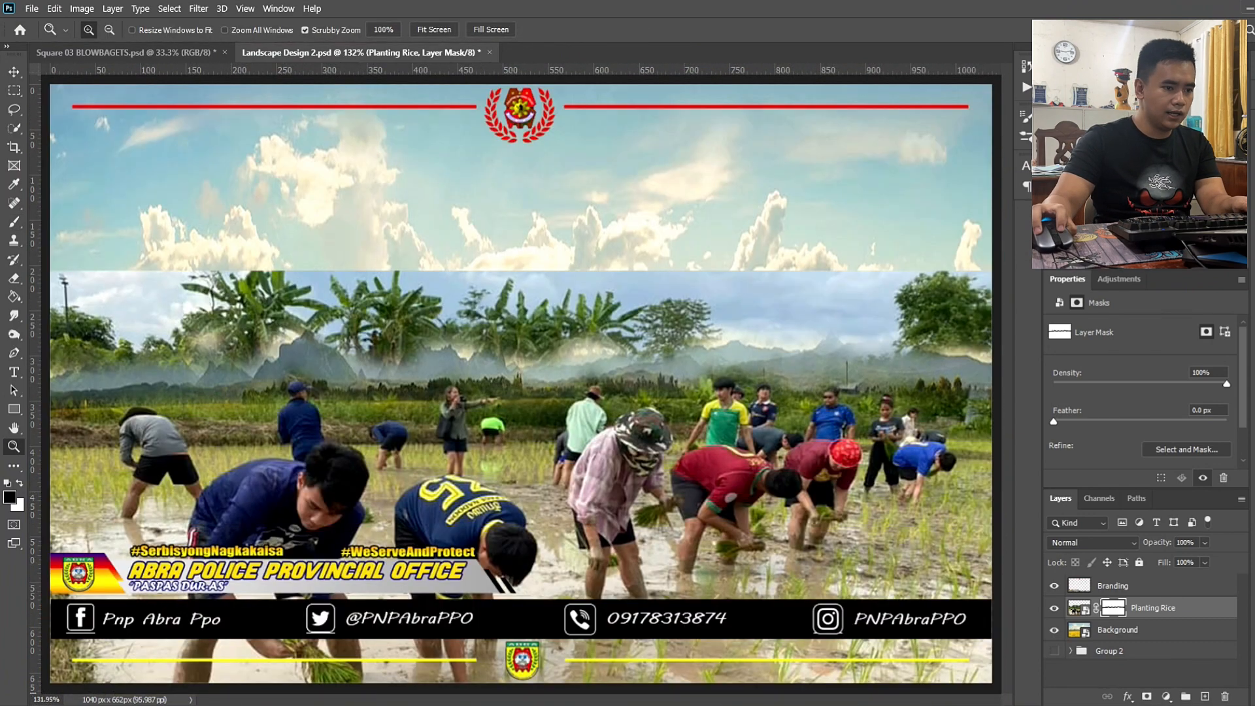
# - Paint black on the Planting Rice mask over the photo's sky and trees to reveal the background clouds and mountains
pyautogui.press('b')
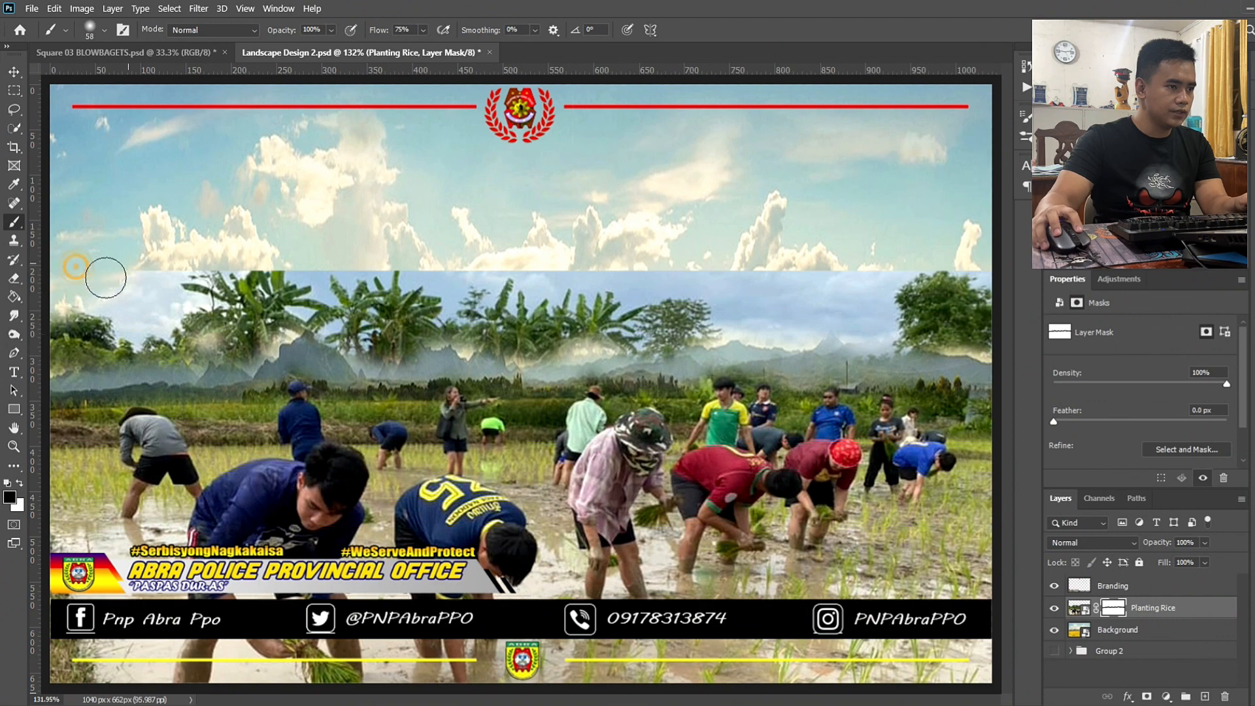
pyautogui.moveTo(104, 275)
pyautogui.mouseDown()
pyautogui.moveTo(57, 340)
pyautogui.moveTo(73, 338)
pyautogui.moveTo(80, 363)
pyautogui.moveTo(270, 352)
pyautogui.moveTo(119, 299)
pyautogui.moveTo(436, 274)
pyautogui.moveTo(375, 312)
pyautogui.moveTo(451, 344)
pyautogui.moveTo(482, 294)
pyautogui.moveTo(709, 262)
pyautogui.moveTo(874, 282)
pyautogui.moveTo(548, 327)
pyautogui.moveTo(585, 346)
pyautogui.mouseUp()
pyautogui.press('z')
pyautogui.moveTo(960, 262); pyautogui.dragTo(984, 263)
pyautogui.press('b')
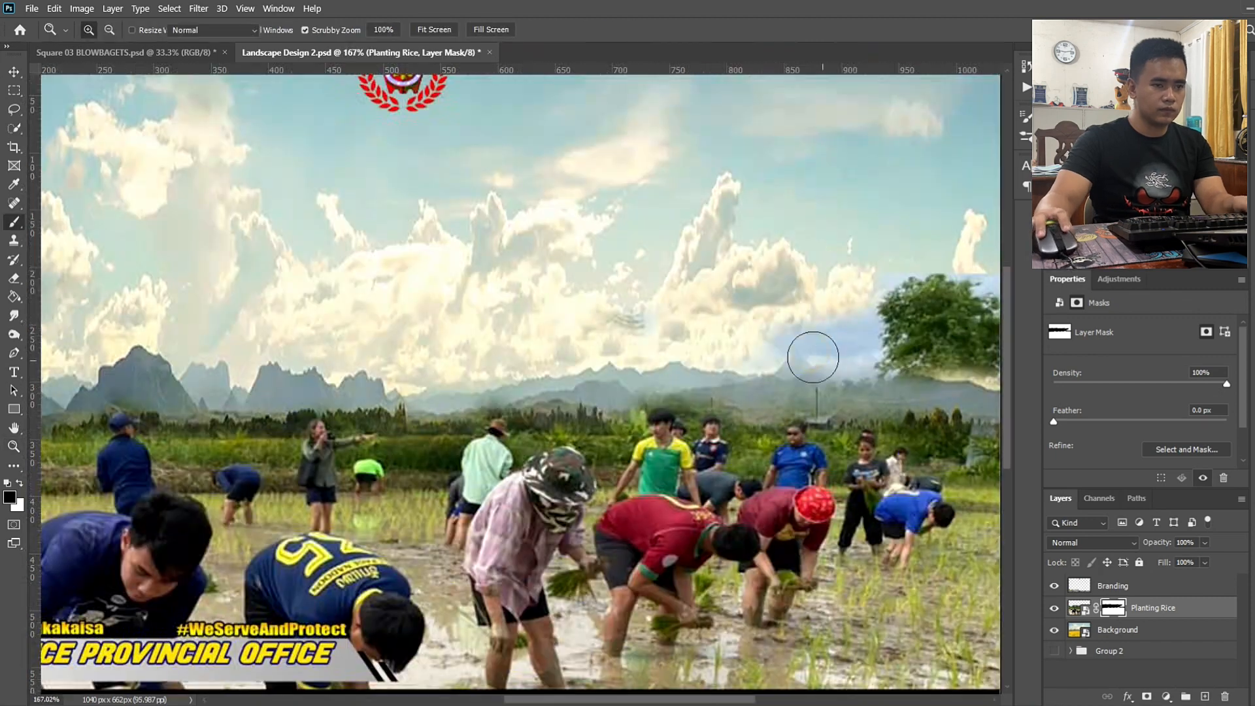
pyautogui.moveTo(813, 356)
pyautogui.mouseDown()
pyautogui.moveTo(936, 379)
pyautogui.moveTo(866, 309)
pyautogui.moveTo(1106, 351)
pyautogui.moveTo(908, 333)
pyautogui.mouseUp()
pyautogui.moveTo(658, 699)
pyautogui.mouseDown()
pyautogui.moveTo(684, 699)
pyautogui.moveTo(634, 699)
pyautogui.mouseUp()
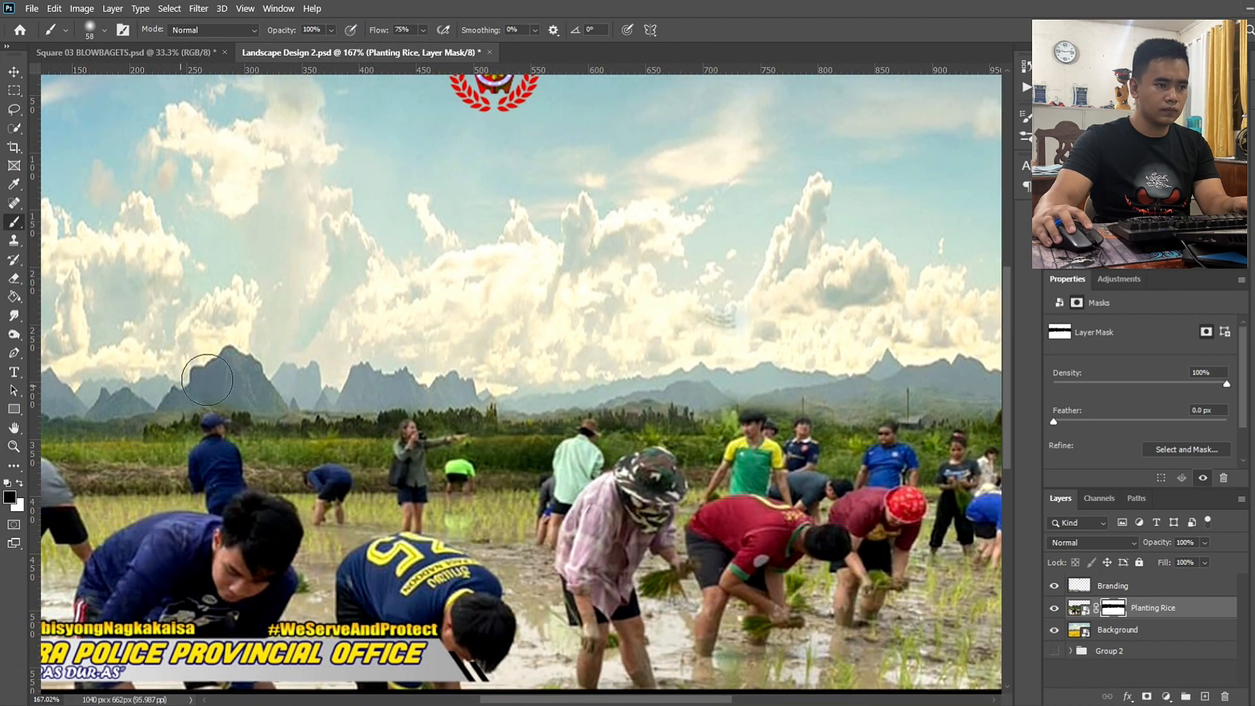
pyautogui.press('z')
pyautogui.moveTo(745, 470); pyautogui.dragTo(680, 470)
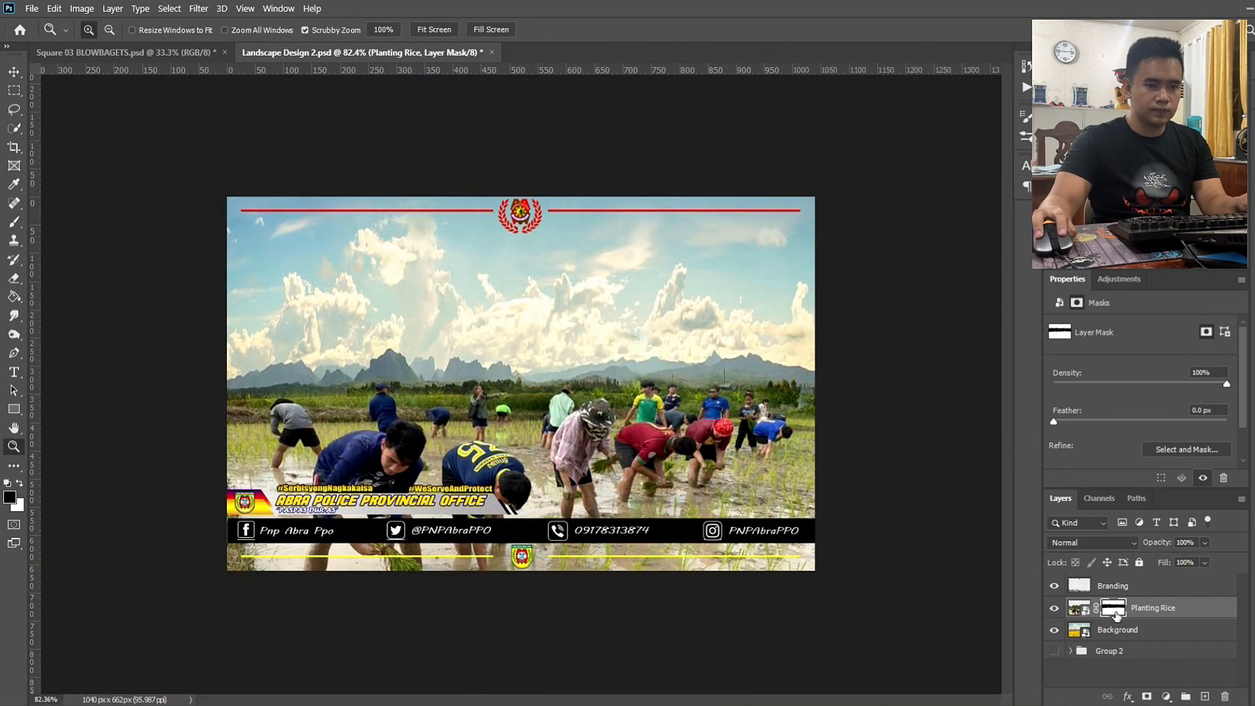
# - Add a Vibrance adjustment layer above Planting Rice with vibrance +50 and saturation +25
pyautogui.click(1149, 636)
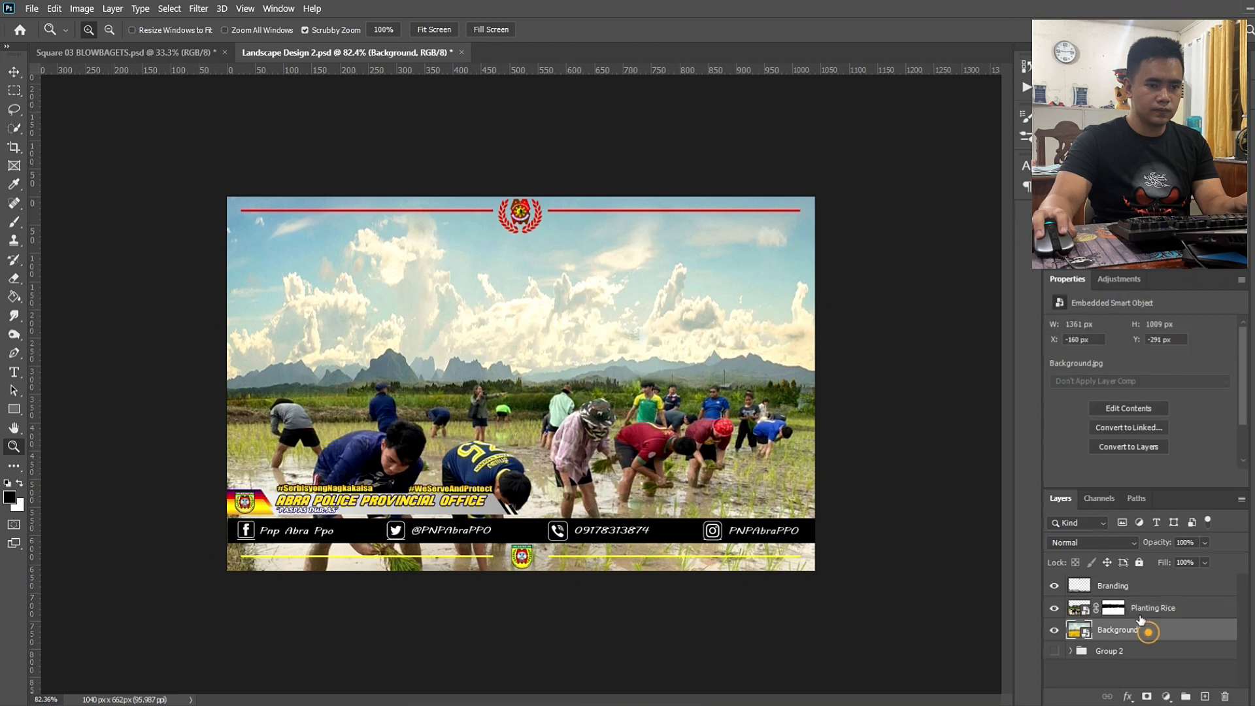
pyautogui.click(1140, 608)
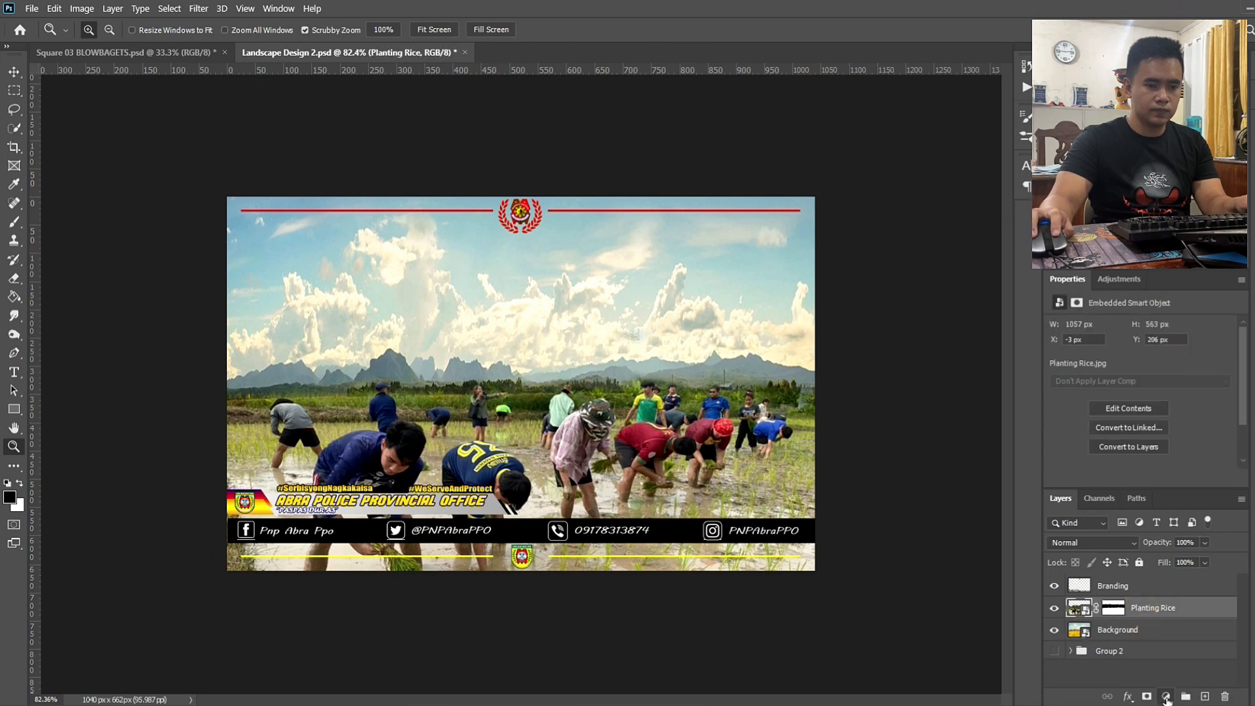
pyautogui.click(1167, 698)
pyautogui.click(1220, 546)
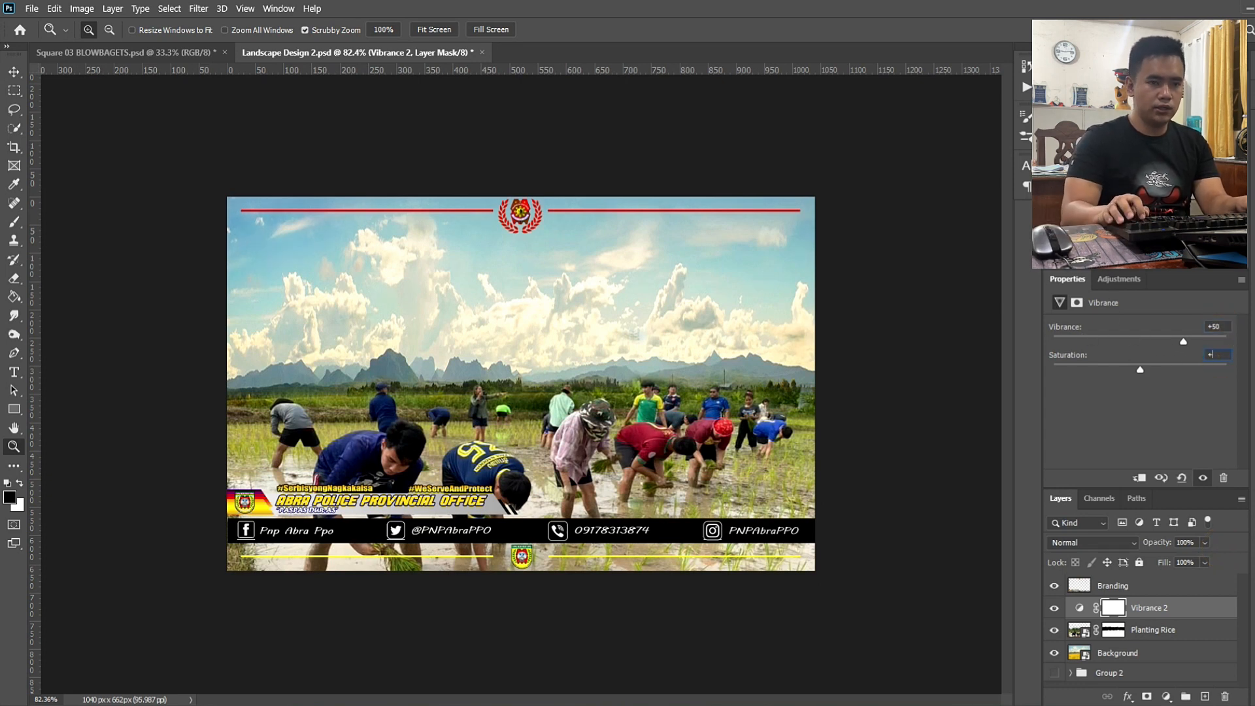
pyautogui.write('25')
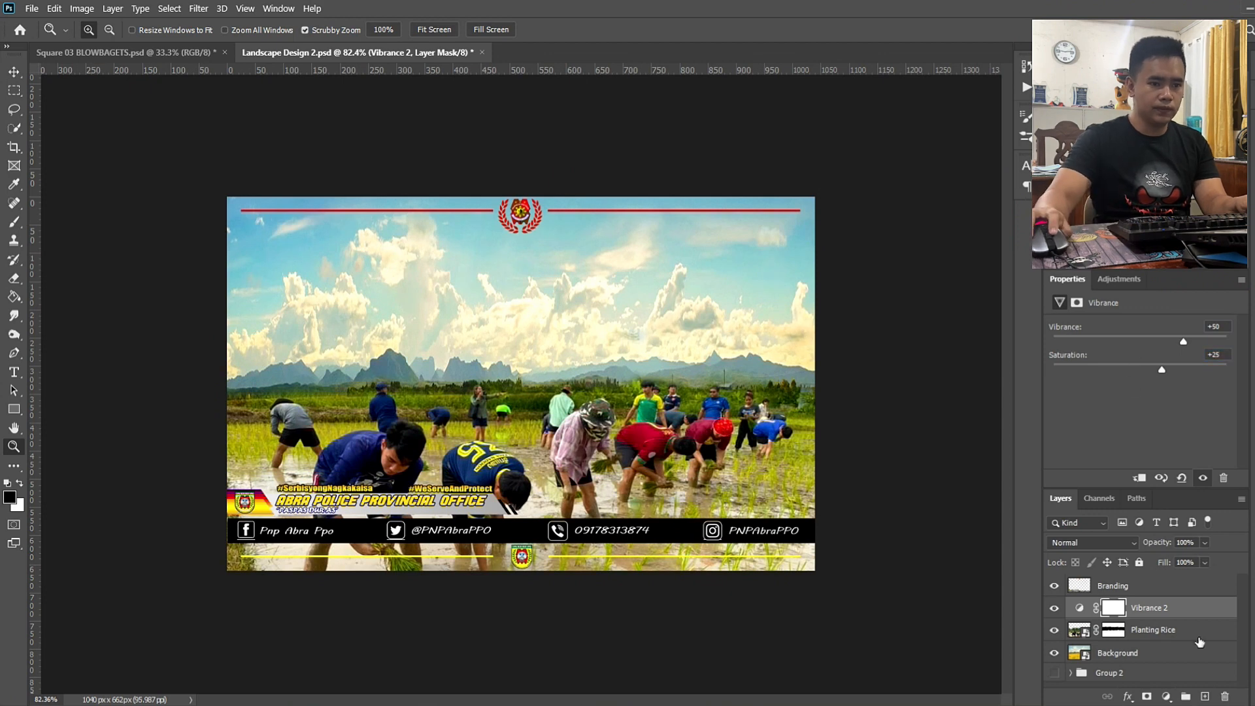
# - Add a Levels adjustment layer above the Vibrance layer and set its midtones to 1.03
pyautogui.click(1155, 603)
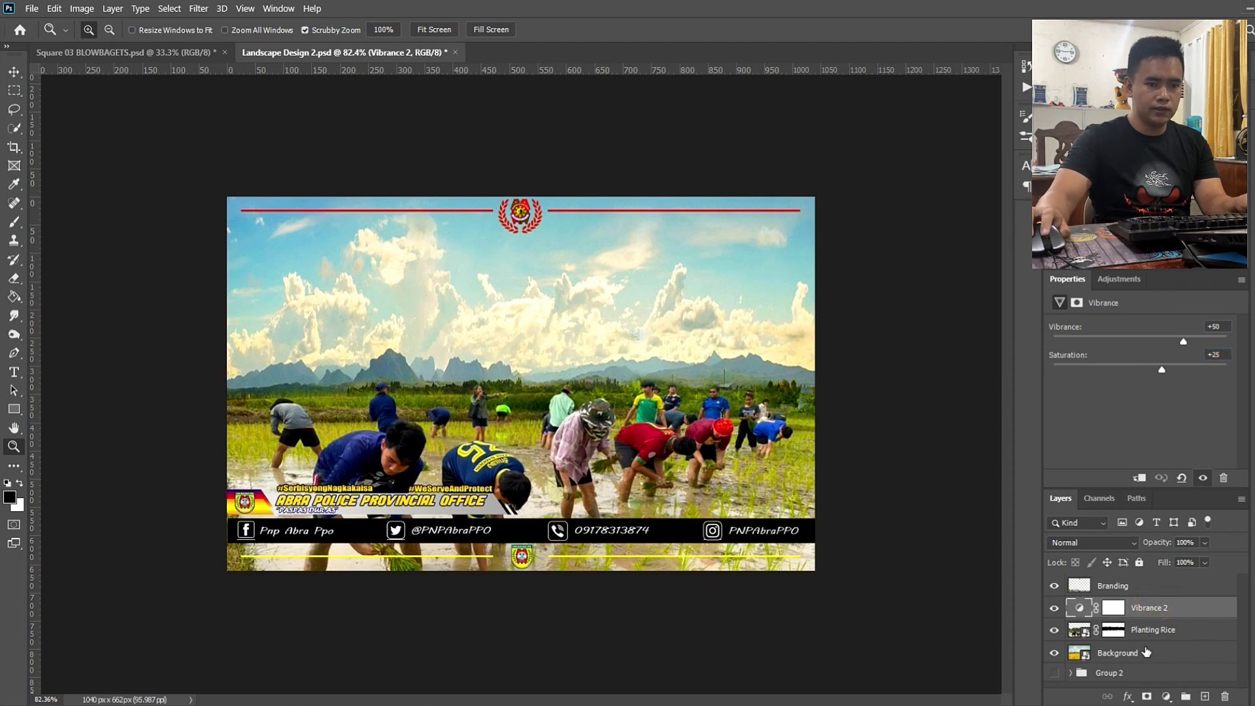
pyautogui.click(1166, 697)
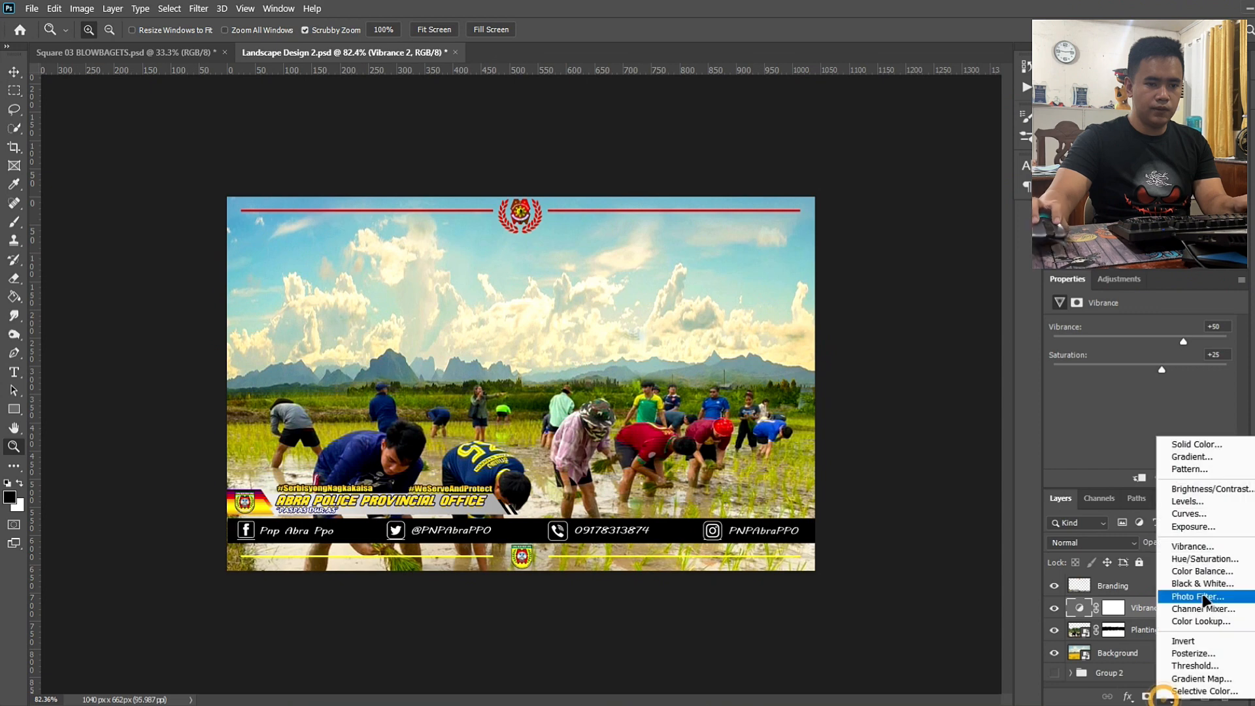
pyautogui.click(1231, 503)
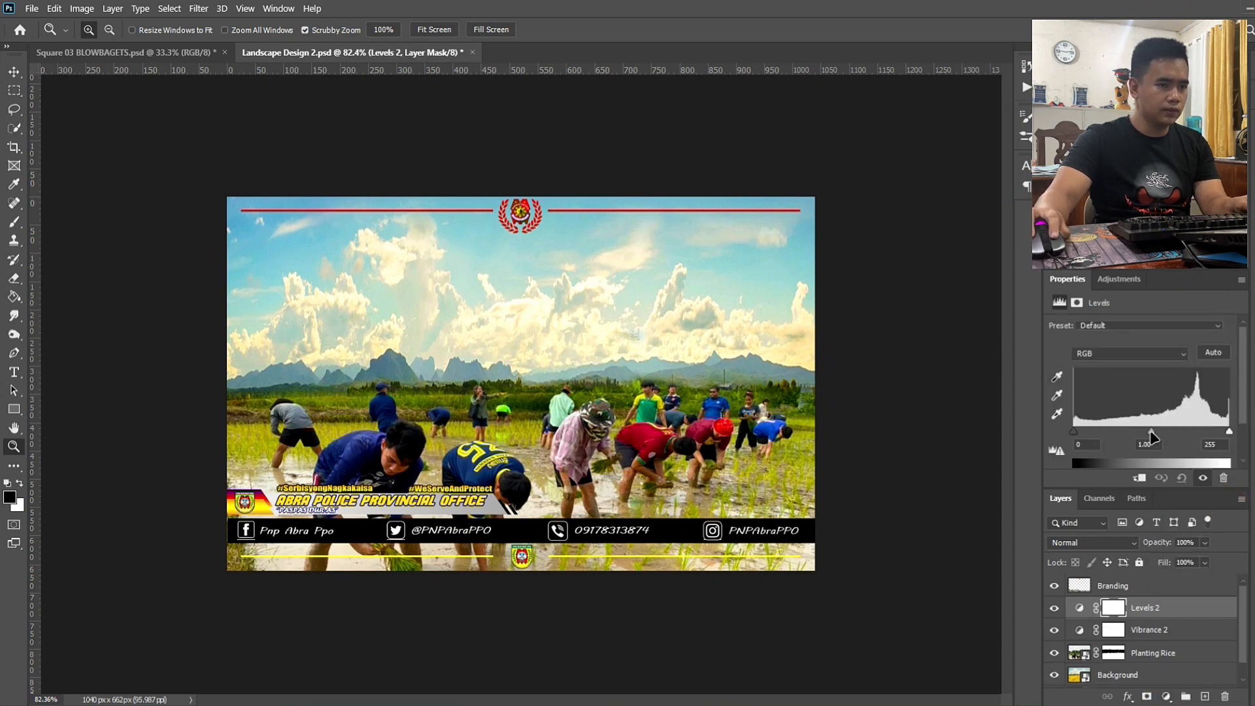
pyautogui.moveTo(1151, 433); pyautogui.dragTo(1154, 433)
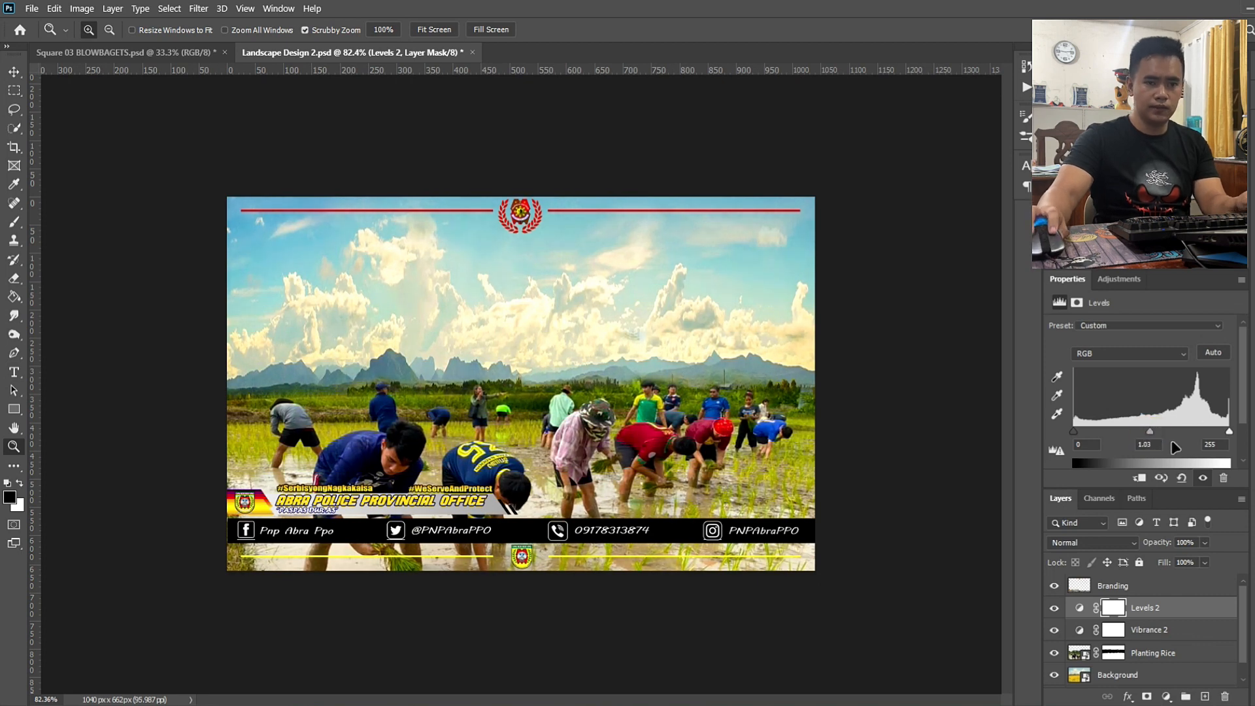
# - Group the Levels, Vibrance, Planting Rice and Background layers and name the group Background
pyautogui.scroll(-1, 1148, 609)
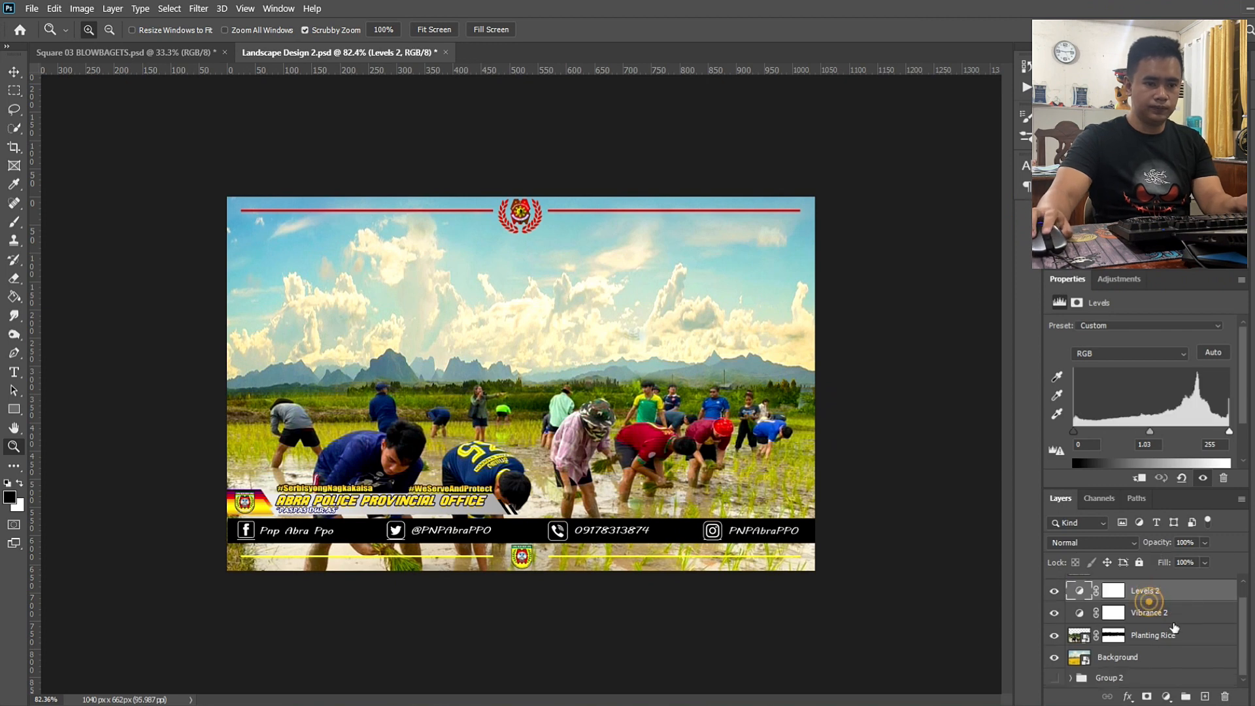
pyautogui.keyDown('shift'); pyautogui.click(1148, 656); pyautogui.keyUp('shift')
pyautogui.hotkey('ctrl', 'g')
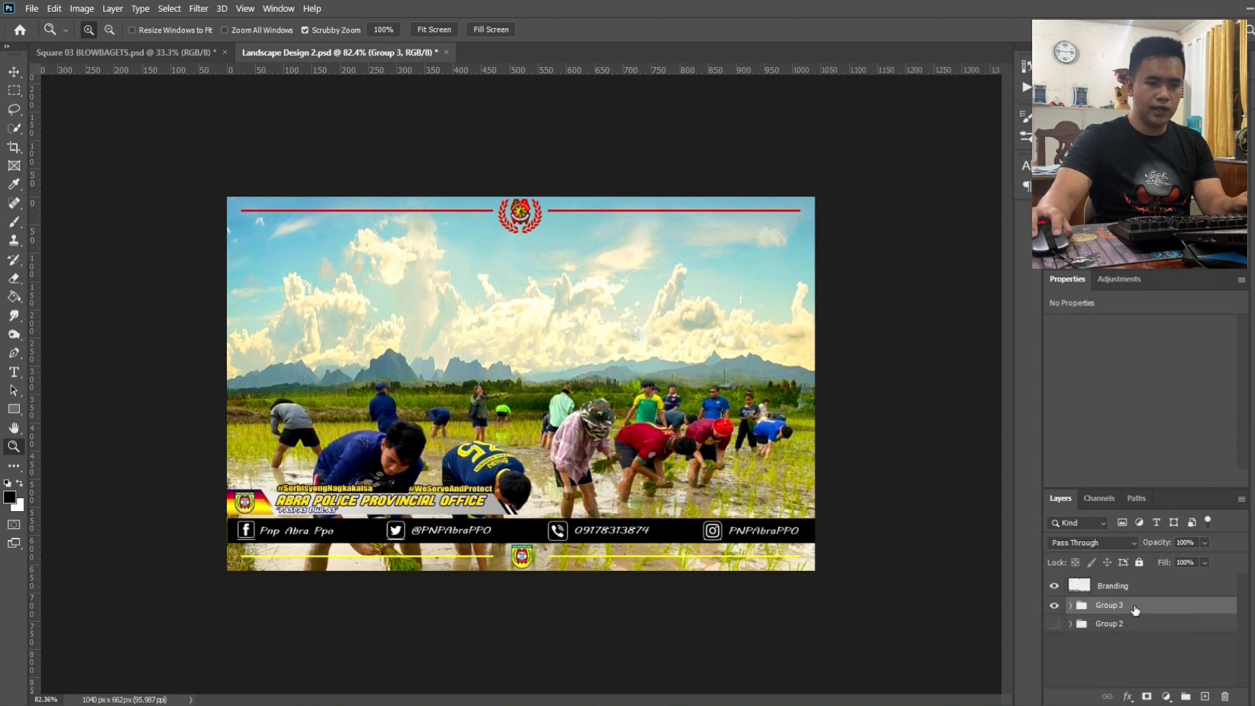
pyautogui.write('Backgr')
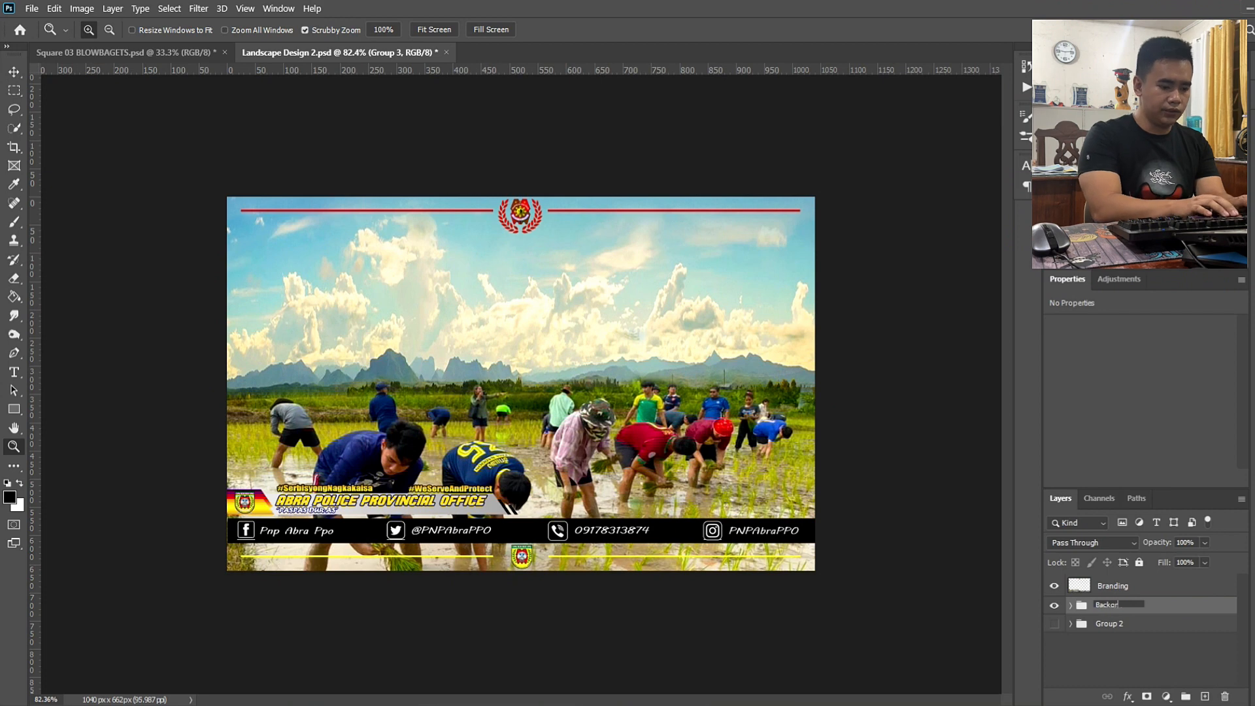
pyautogui.write('ound')
pyautogui.click(1136, 604)
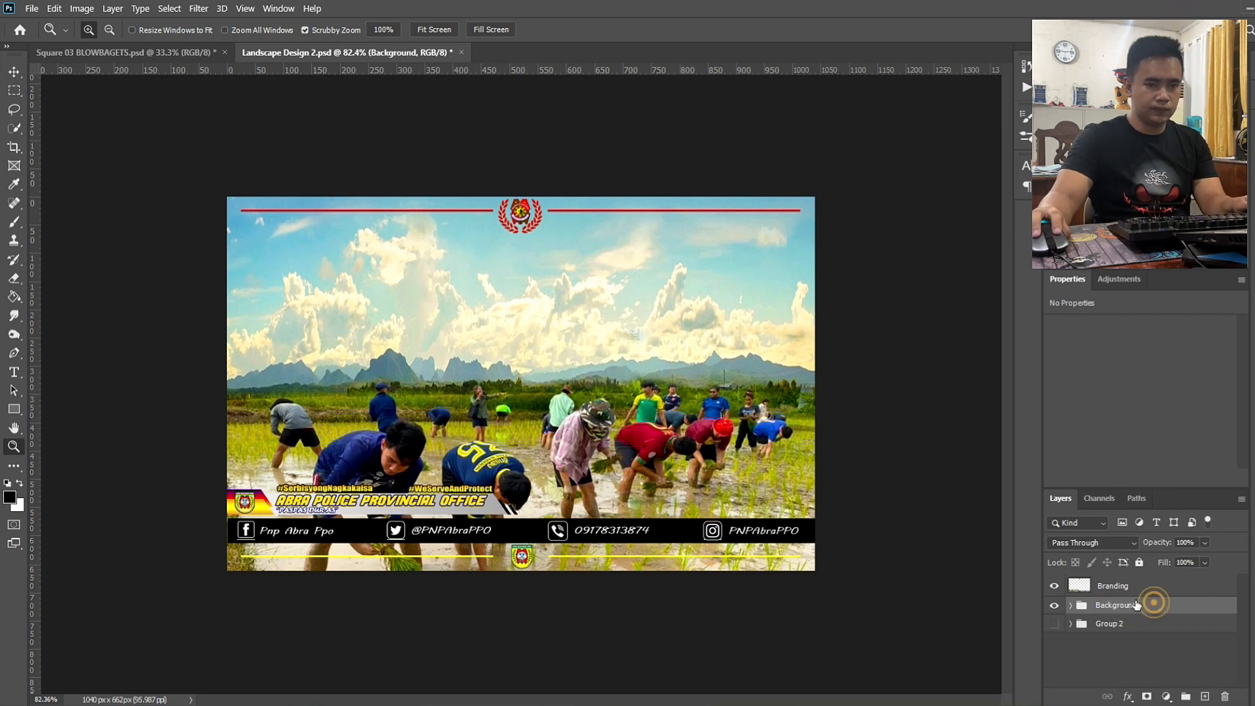
# - Duplicate the Background group, hide the original, and merge the copy into a single pixel layer
pyautogui.rightClick(1139, 607)
pyautogui.click(1098, 604)
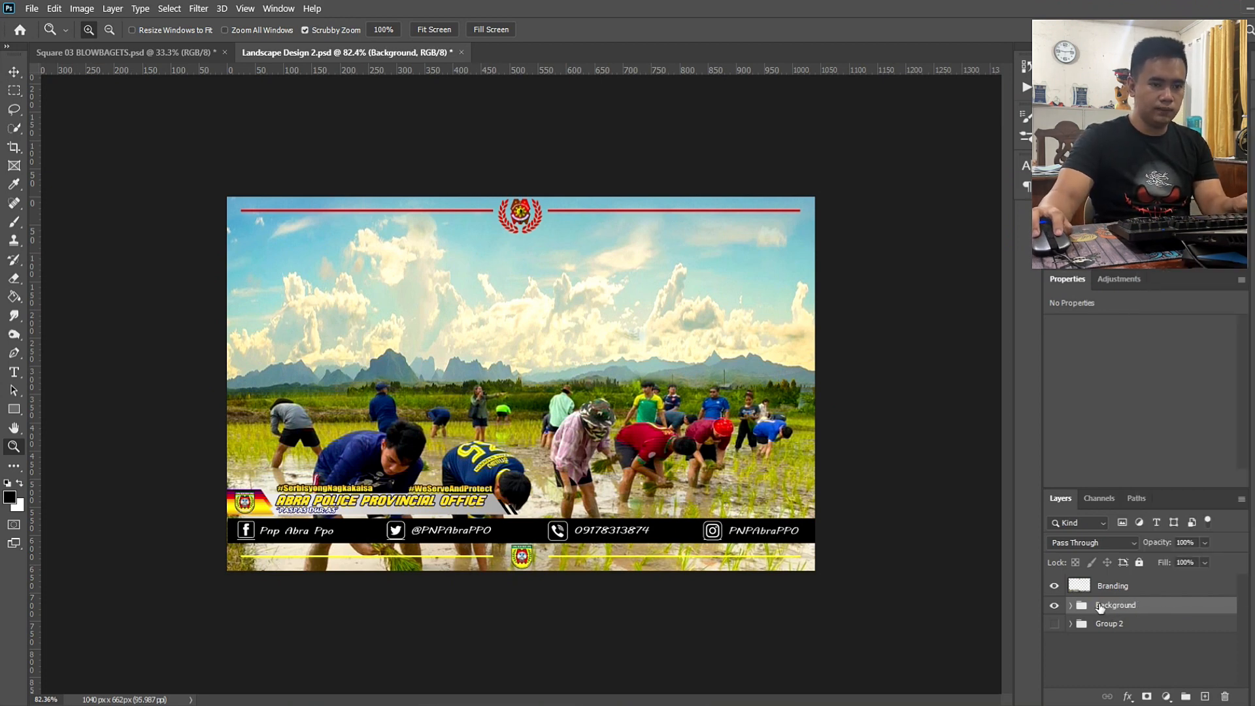
pyautogui.hotkey('ctrl', 'j')
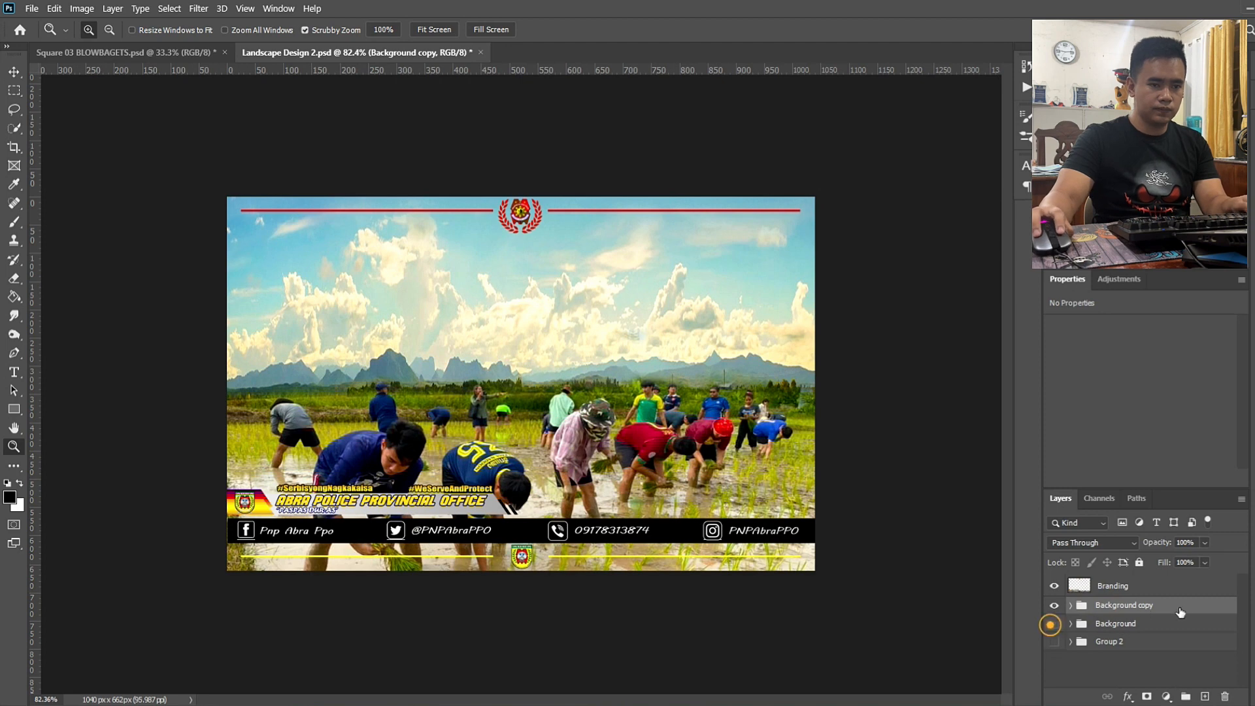
pyautogui.click(1053, 624)
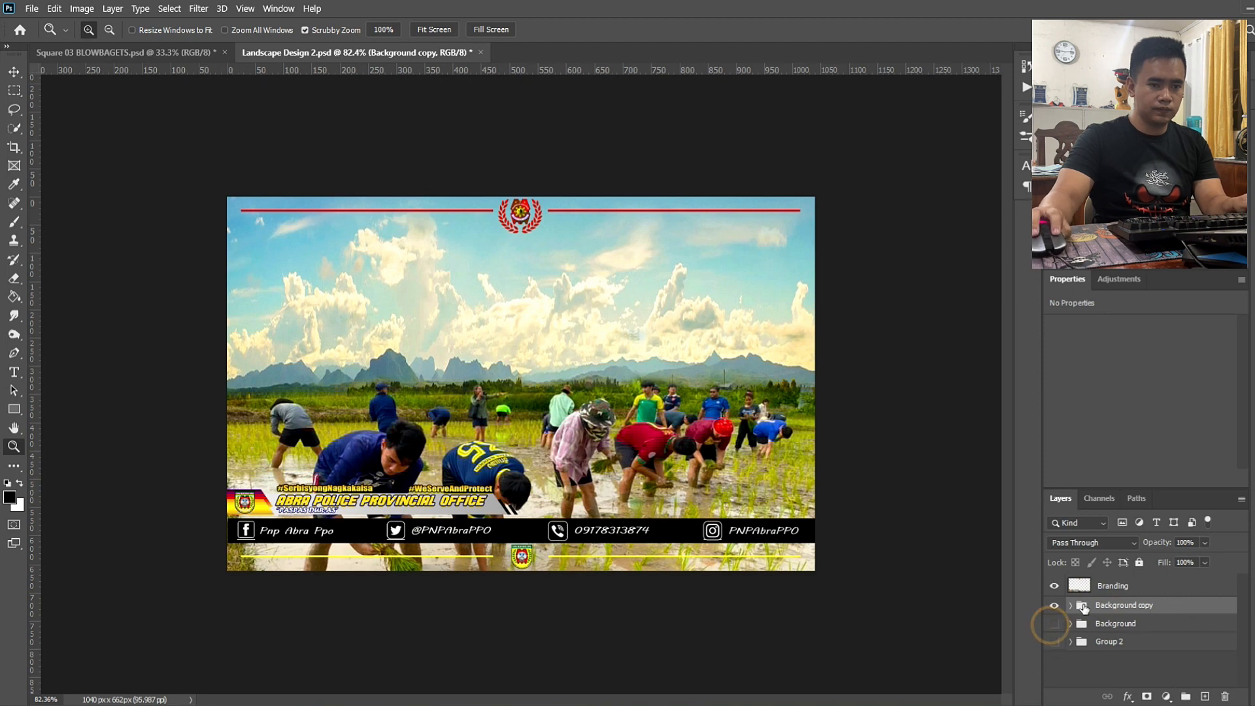
pyautogui.rightClick(1122, 608)
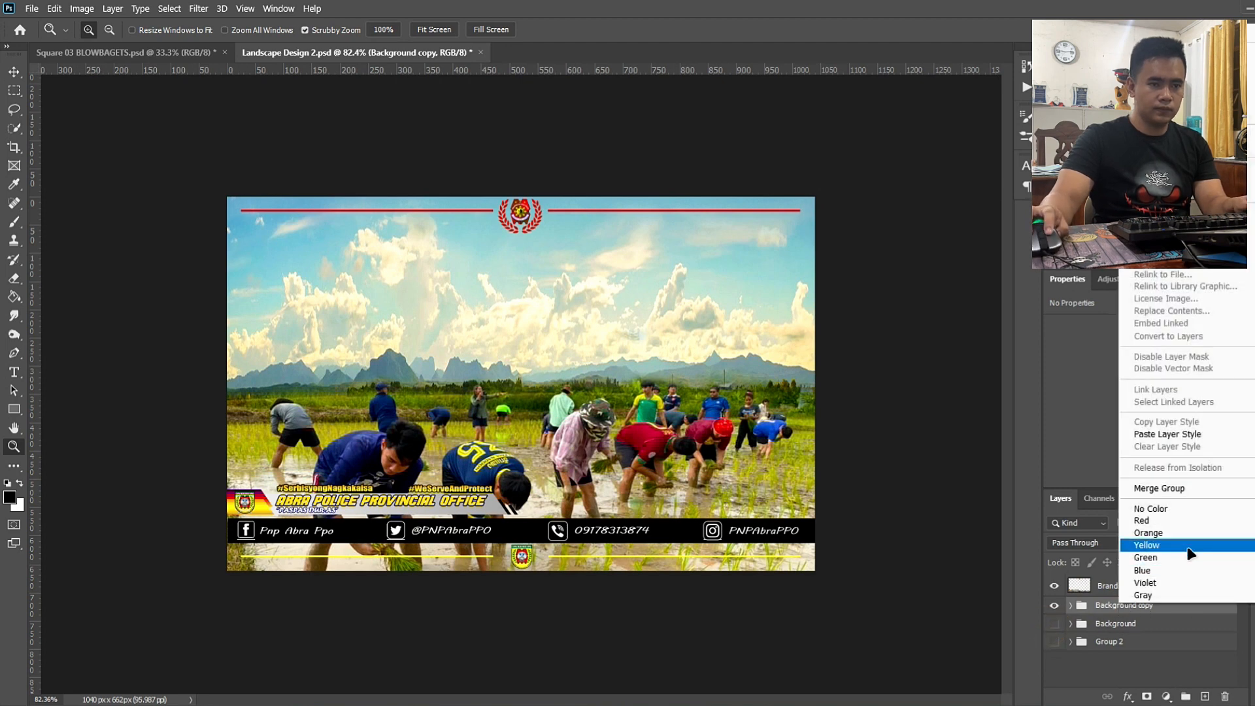
pyautogui.click(1173, 489)
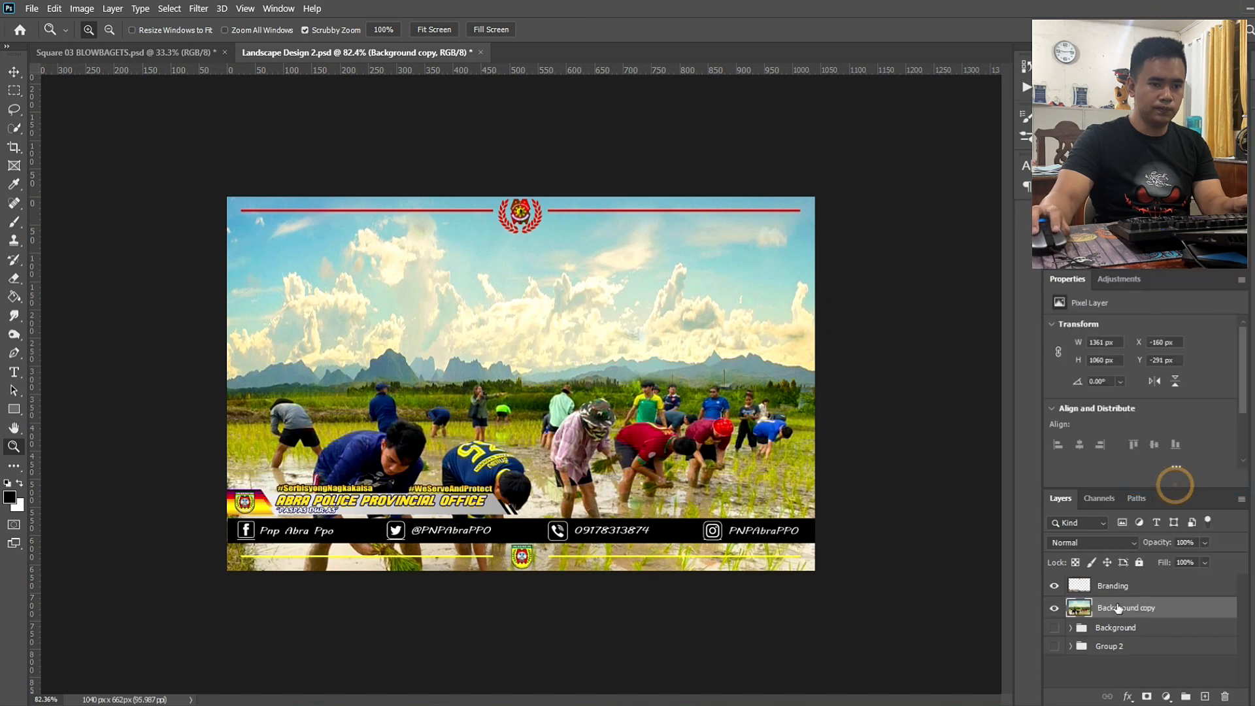
# - Cut the canvas area of the merged copy to a new layer and delete the leftover Background copy layer
pyautogui.click(15, 91)
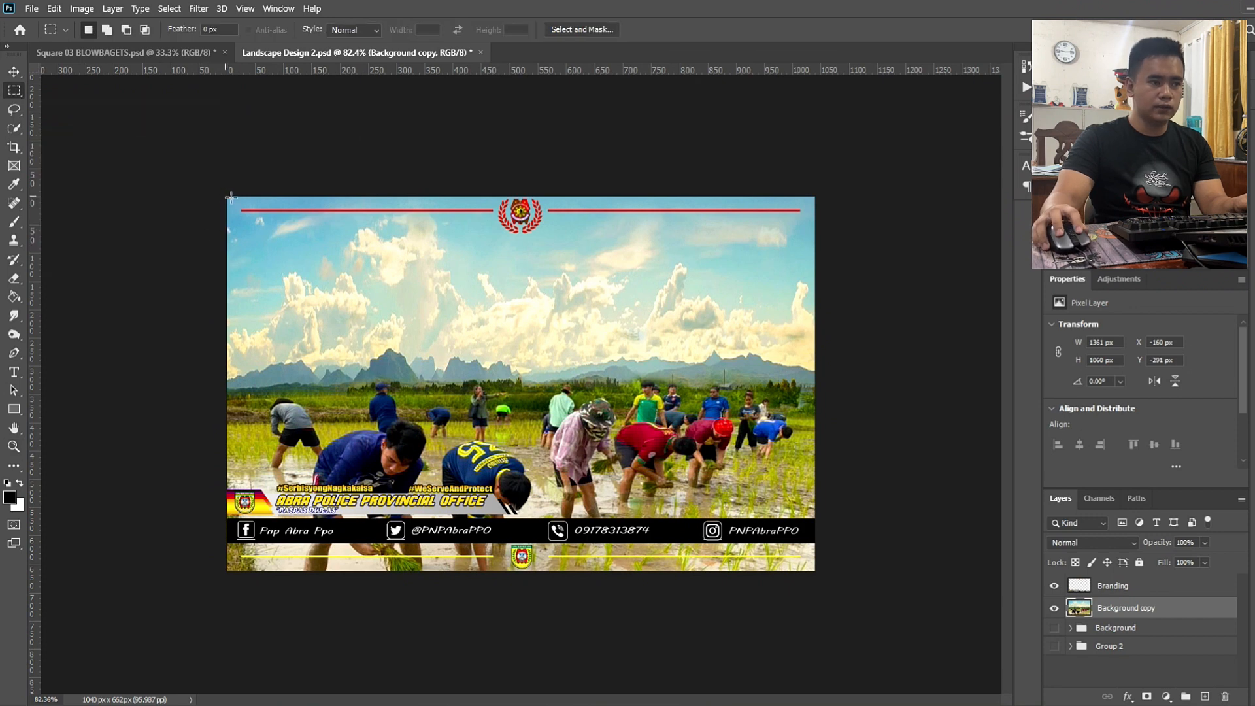
pyautogui.moveTo(231, 197); pyautogui.dragTo(817, 570)
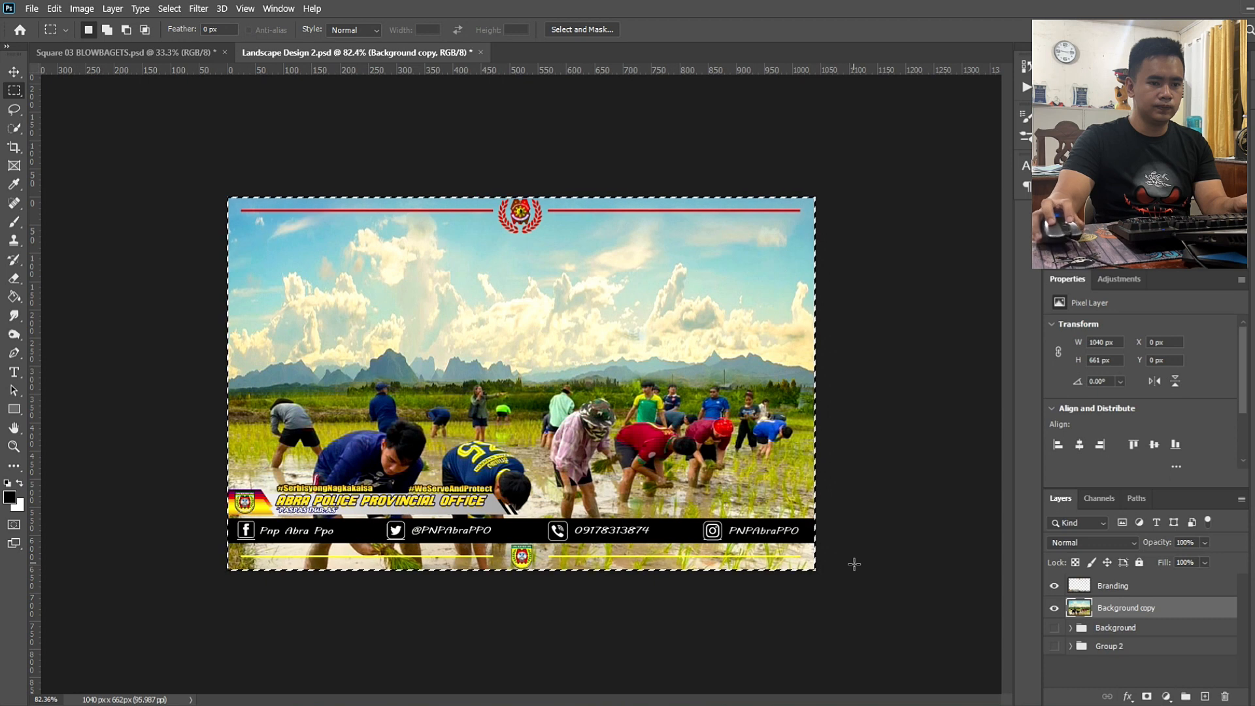
pyautogui.rightClick(592, 400)
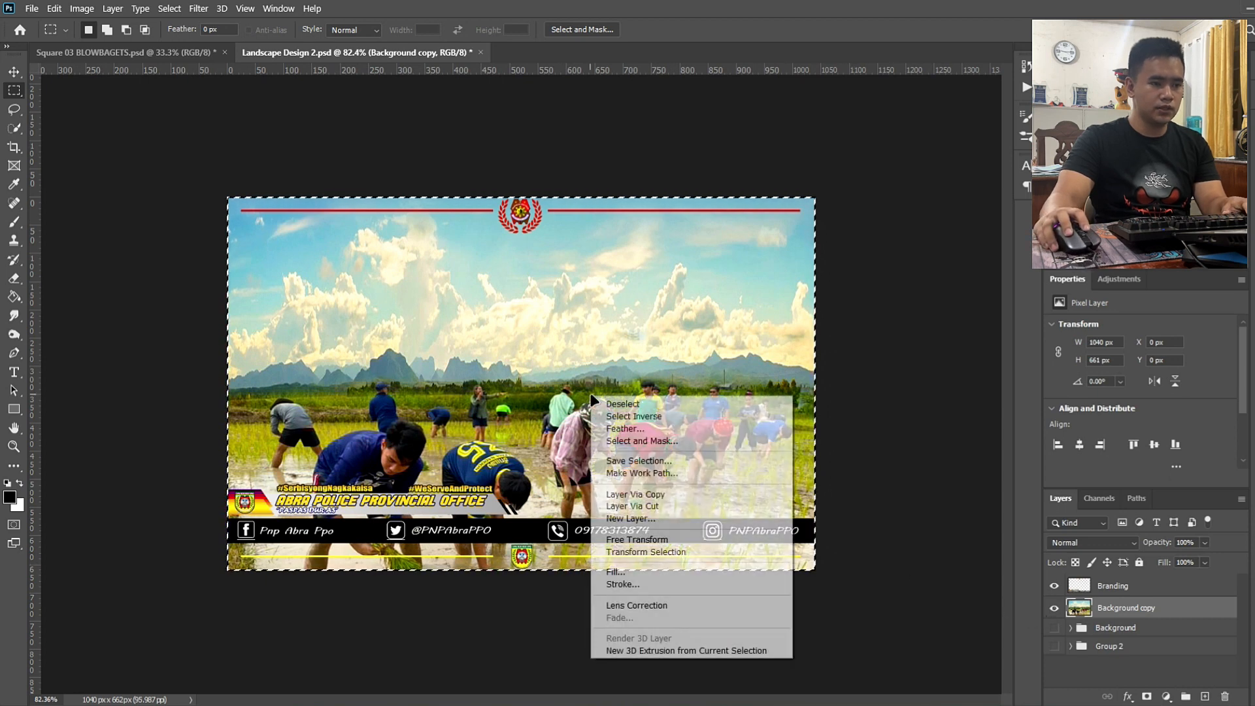
pyautogui.click(694, 499)
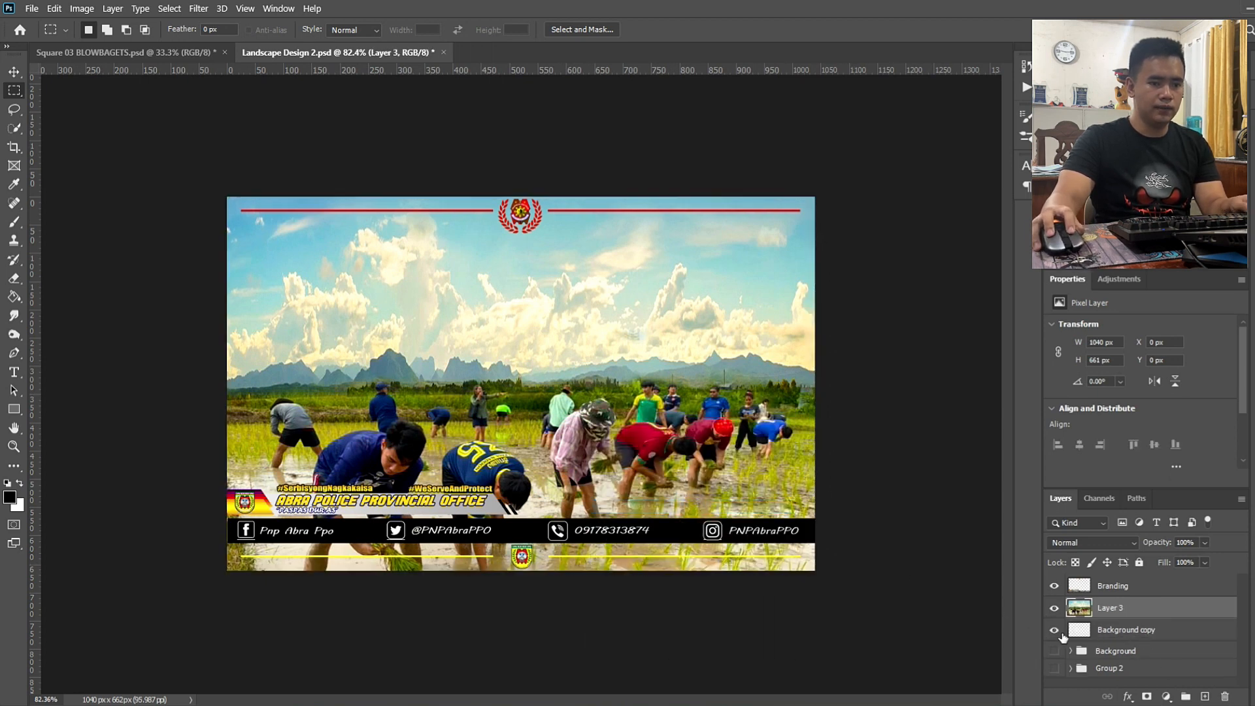
pyautogui.click(1147, 632)
pyautogui.press('Delete')
pyautogui.click(1092, 608)
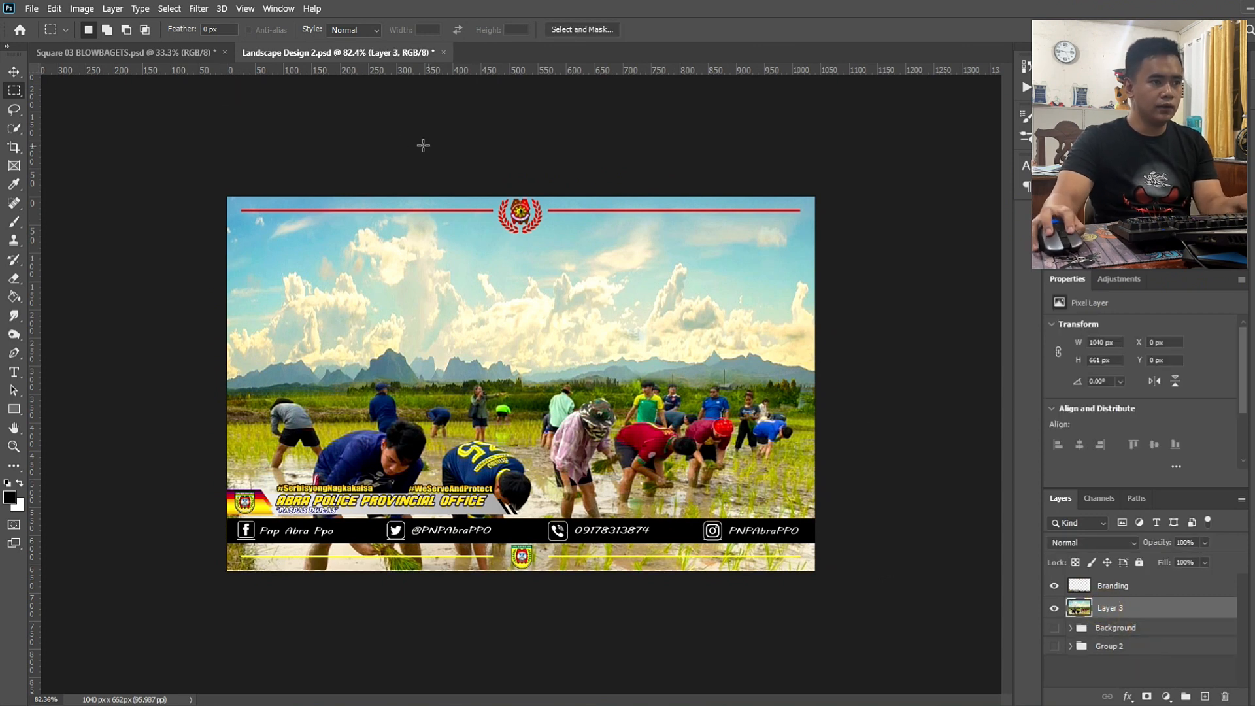
pyautogui.click(198, 9)
pyautogui.click(199, 9)
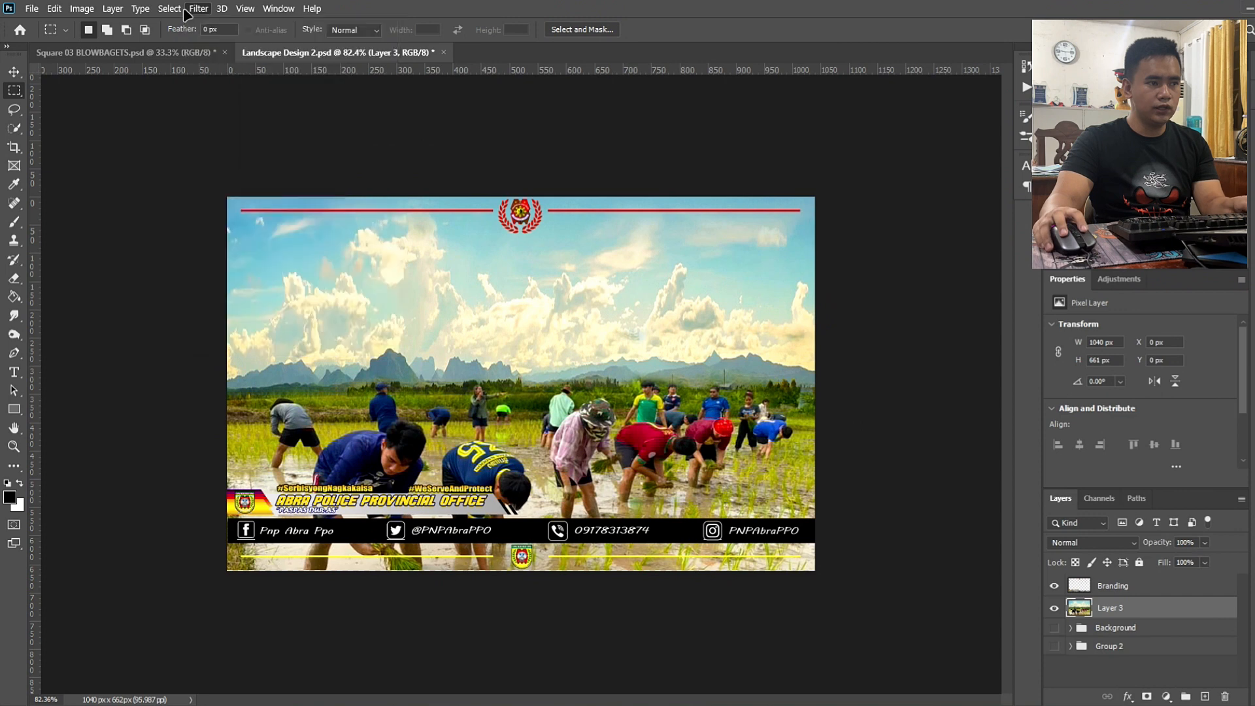
pyautogui.click(199, 9)
pyautogui.press('Escape')
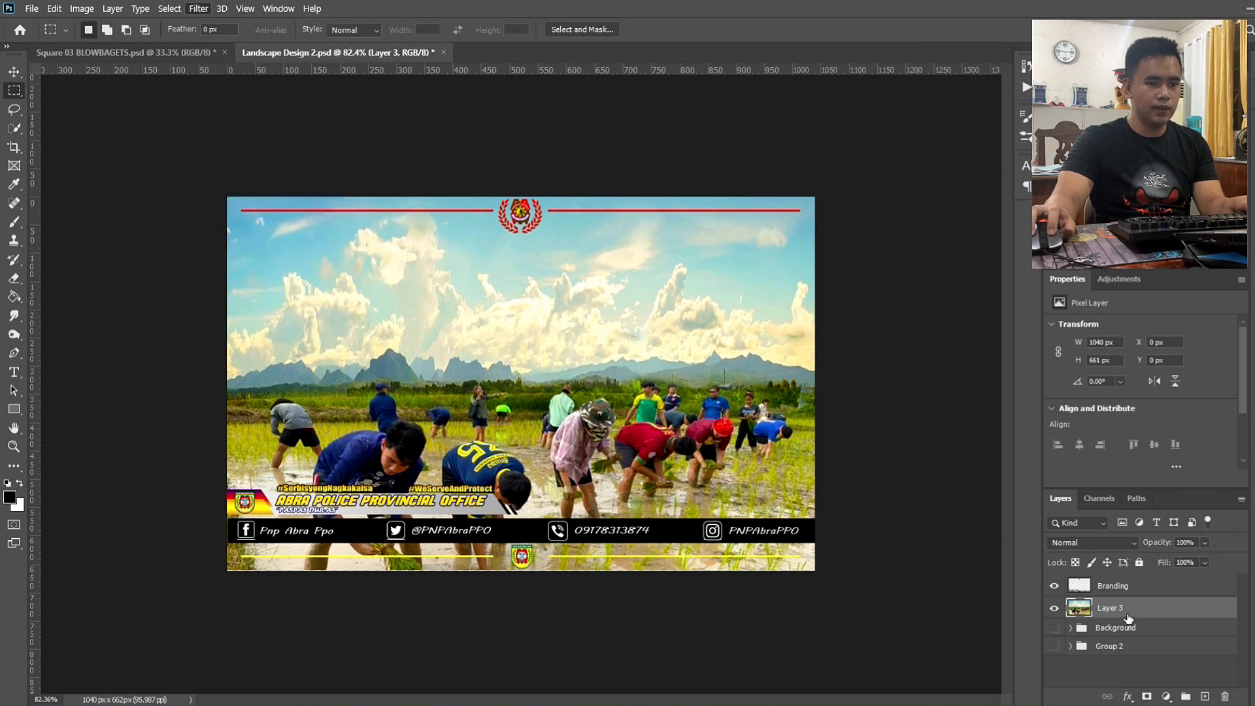
# - Convert Layer 3 to a smart object and apply a Lens Correction filter with a vignette amount of -50
pyautogui.rightClick(1128, 610)
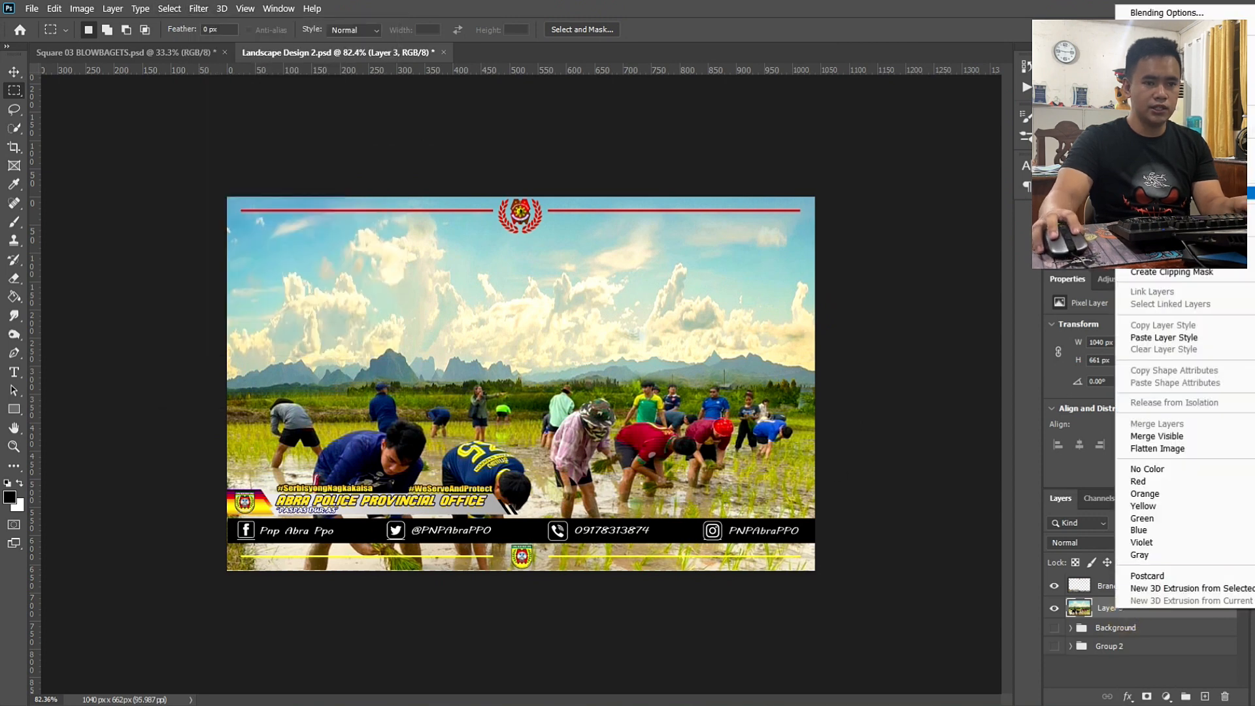
pyautogui.click(1177, 193)
pyautogui.click(198, 9)
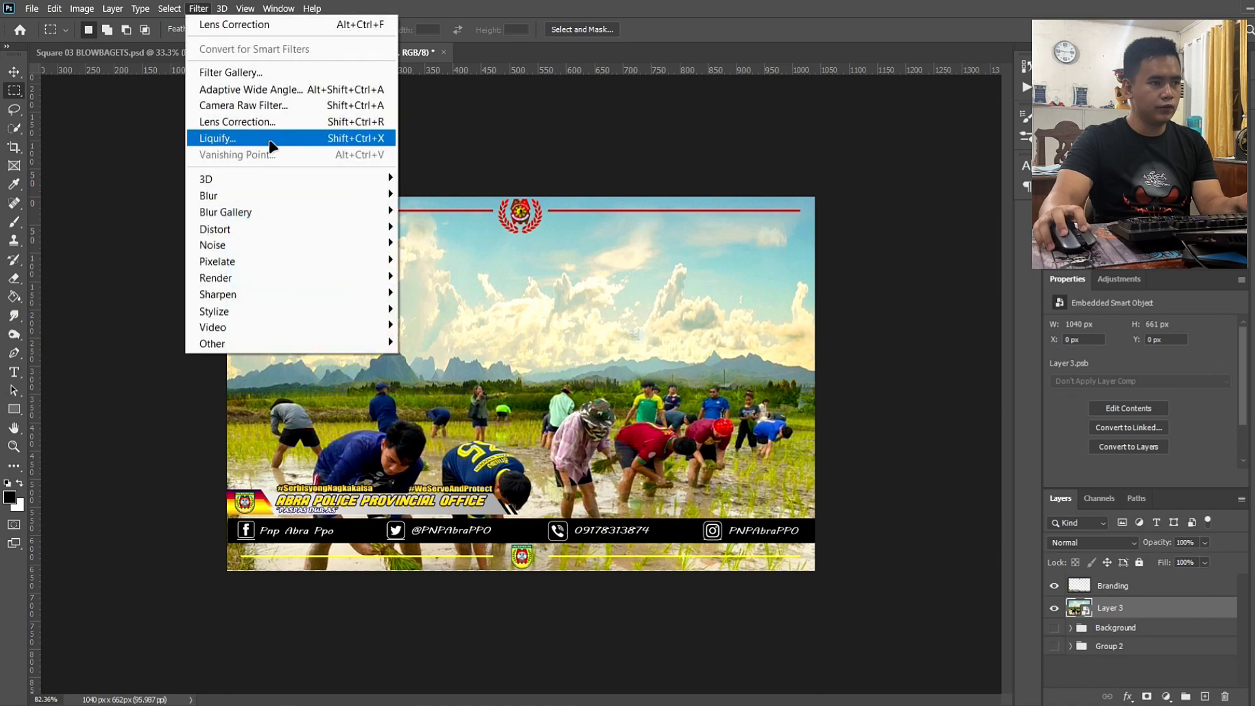
pyautogui.click(268, 123)
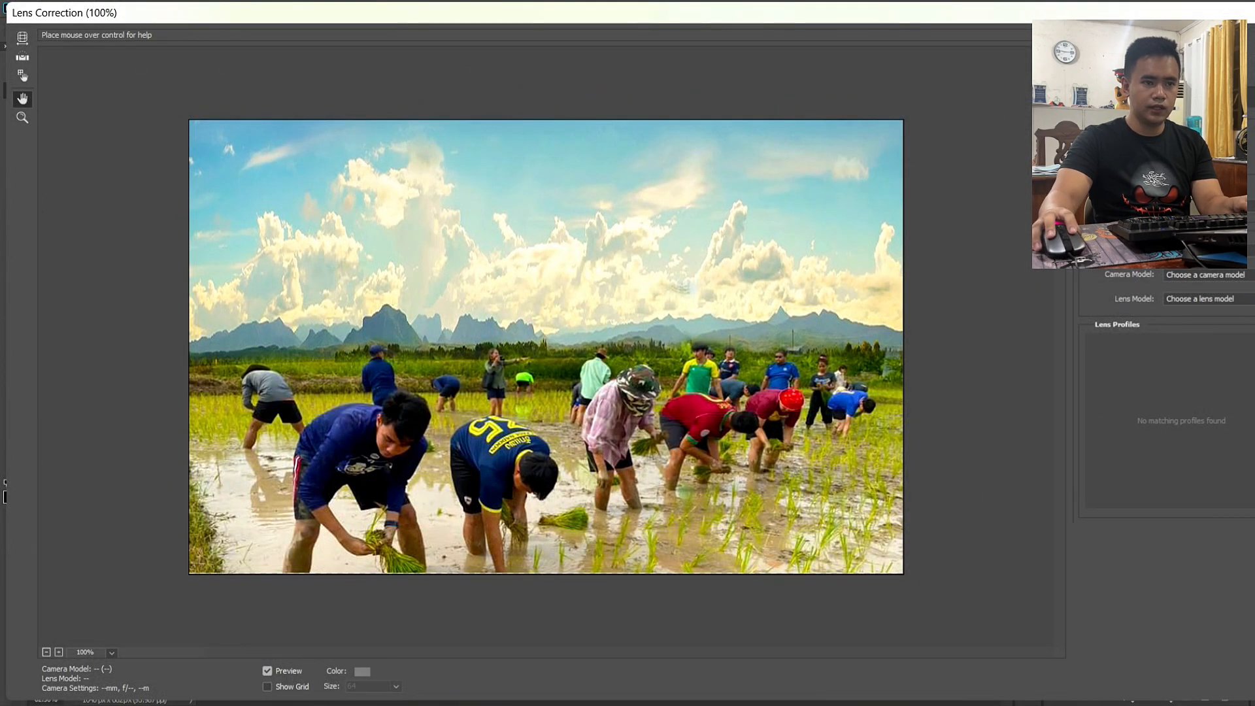
pyautogui.click(1159, 92)
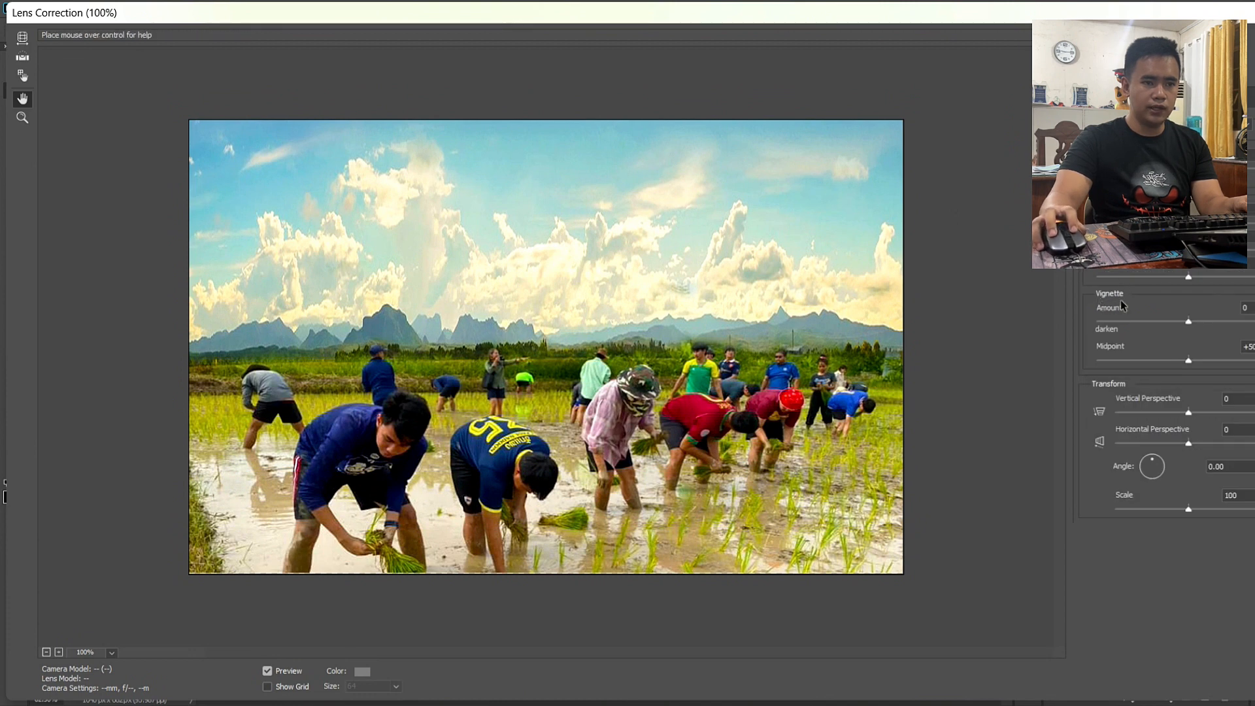
pyautogui.click(1188, 321)
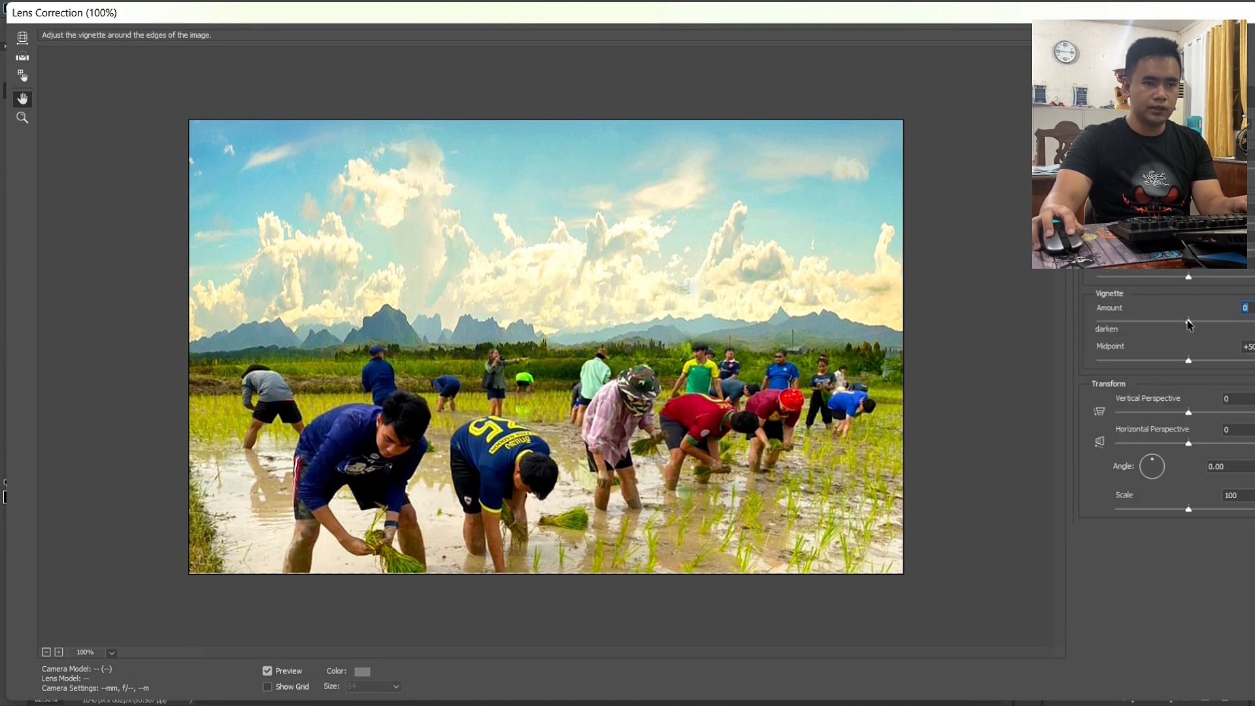
pyautogui.moveTo(1189, 323); pyautogui.dragTo(1144, 324)
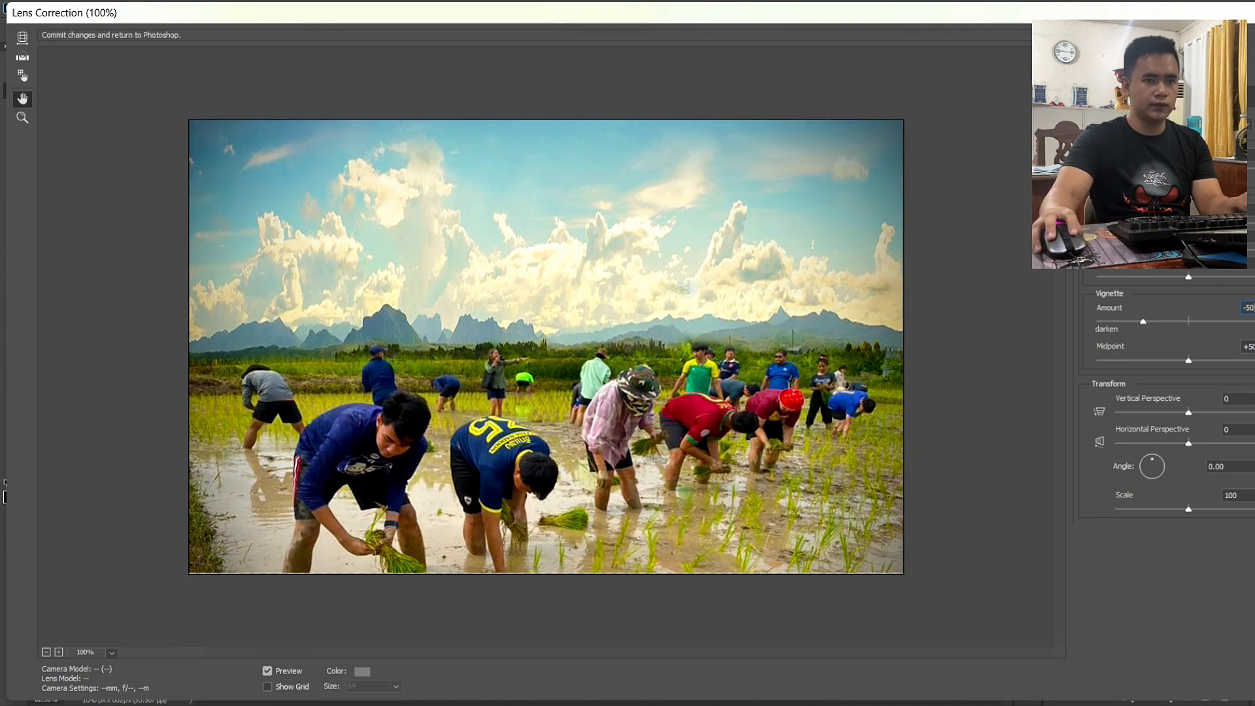
pyautogui.click(22, 75)
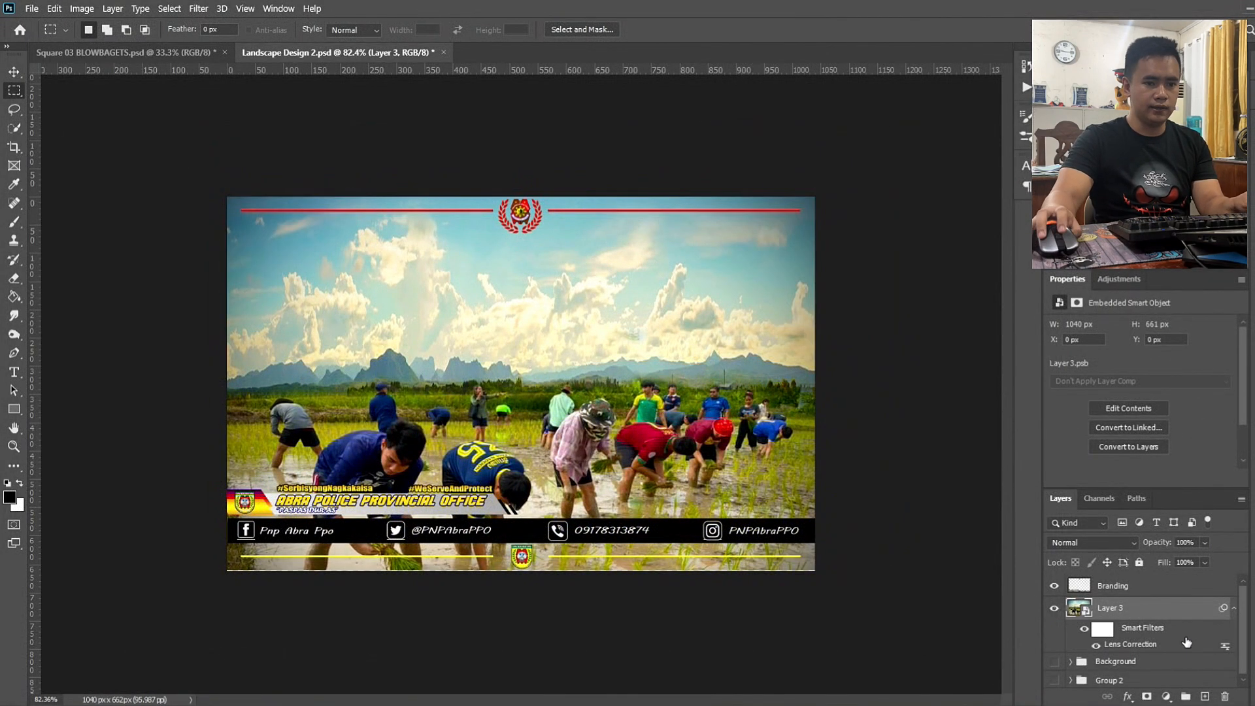
# - Collapse Layer 3's smart filters and add a new text layer above it in the sky area
pyautogui.click(1152, 608)
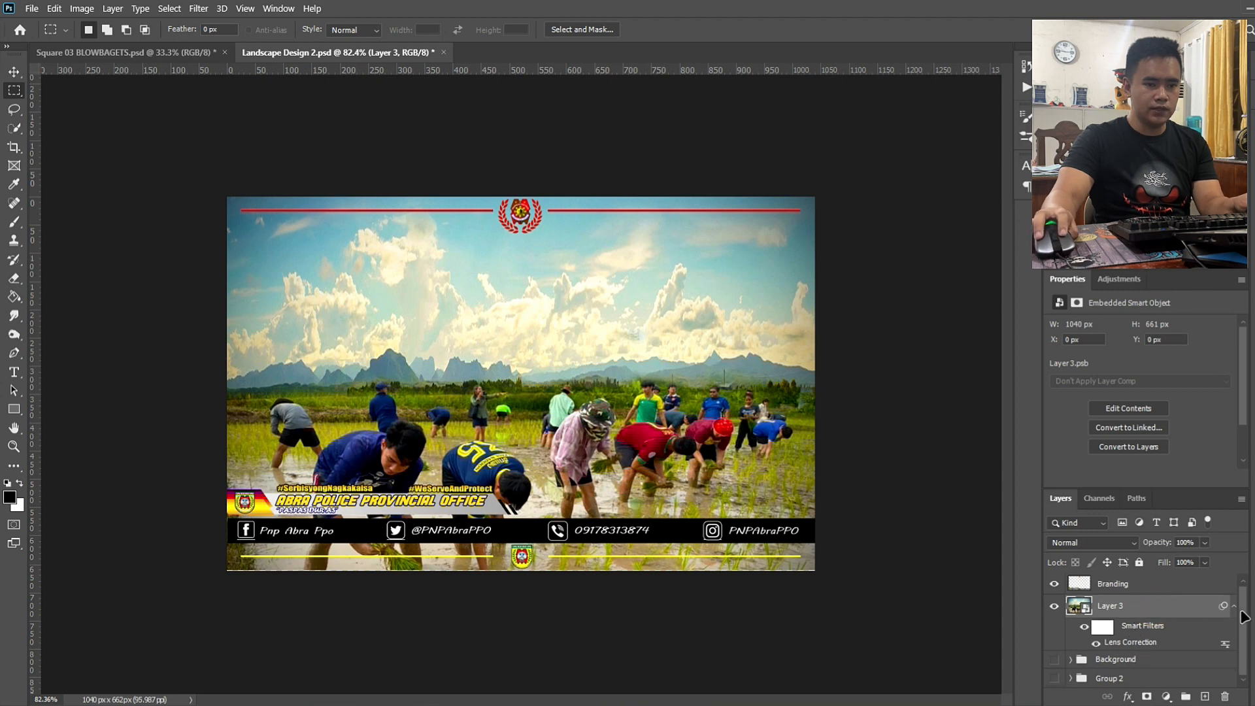
pyautogui.click(1235, 607)
pyautogui.click(1119, 584)
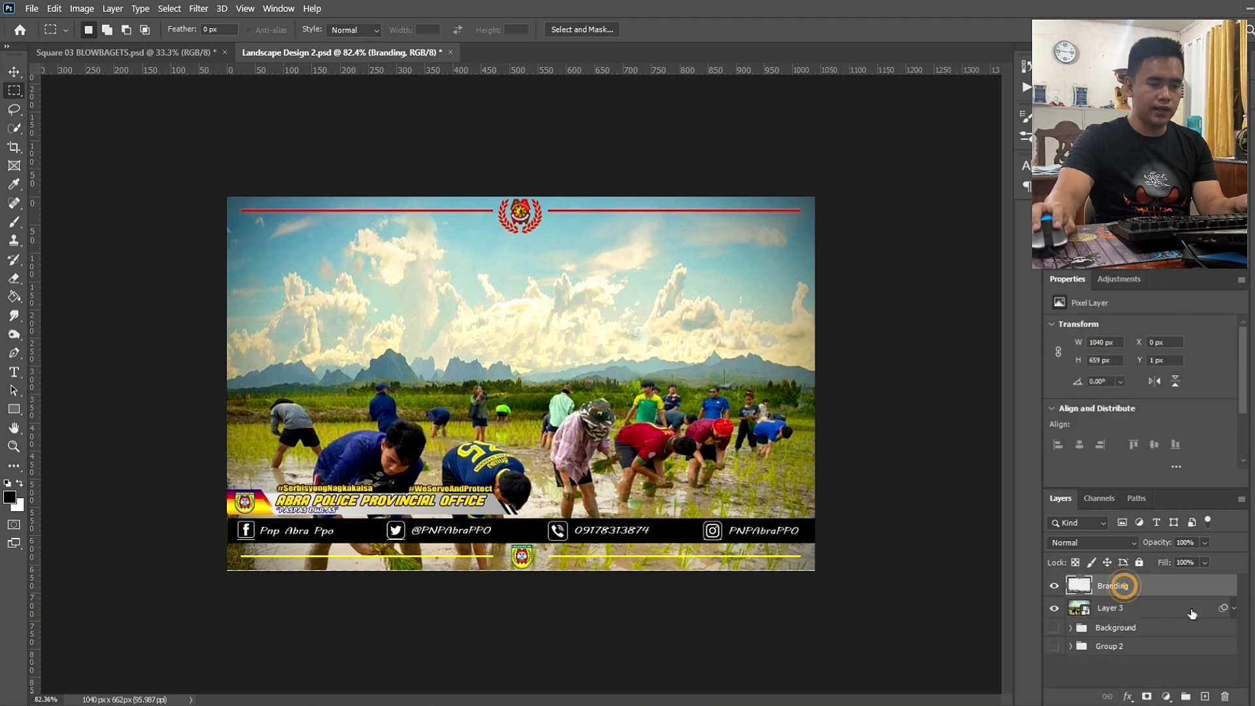
pyautogui.click(1115, 608)
pyautogui.press('t')
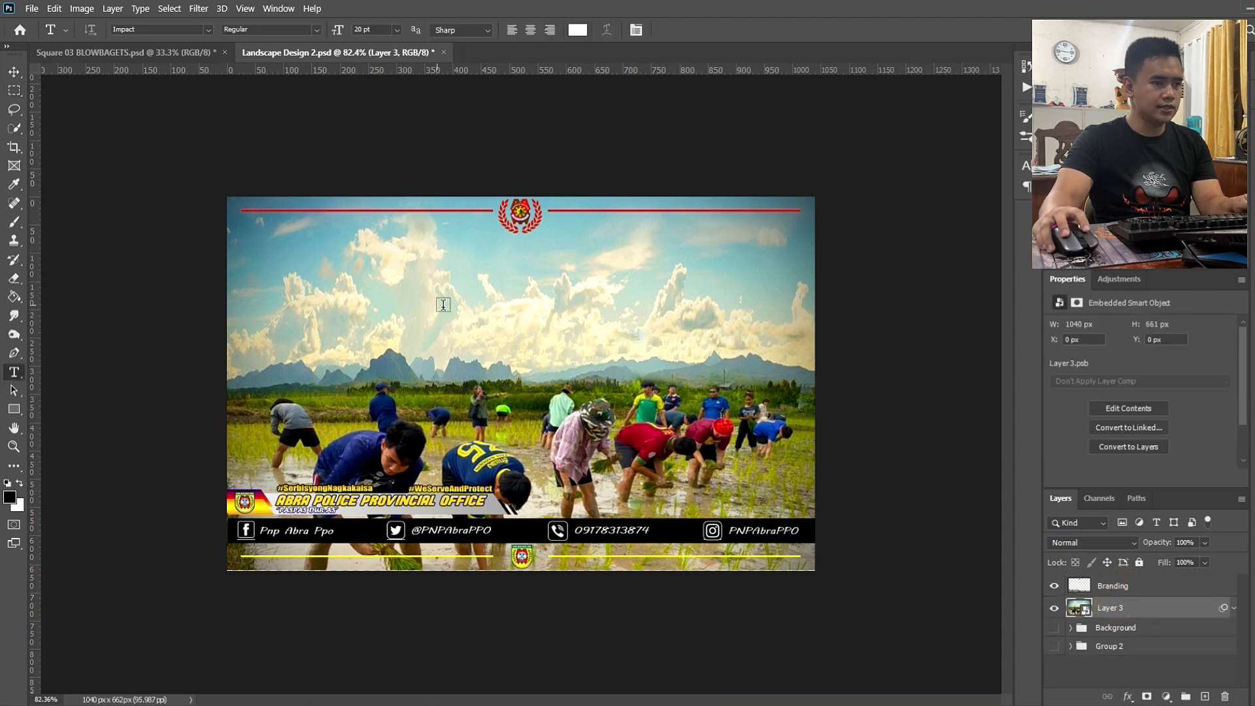
pyautogui.click(393, 302)
pyautogui.click(1155, 612)
pyautogui.moveTo(358, 300); pyautogui.dragTo(577, 323)
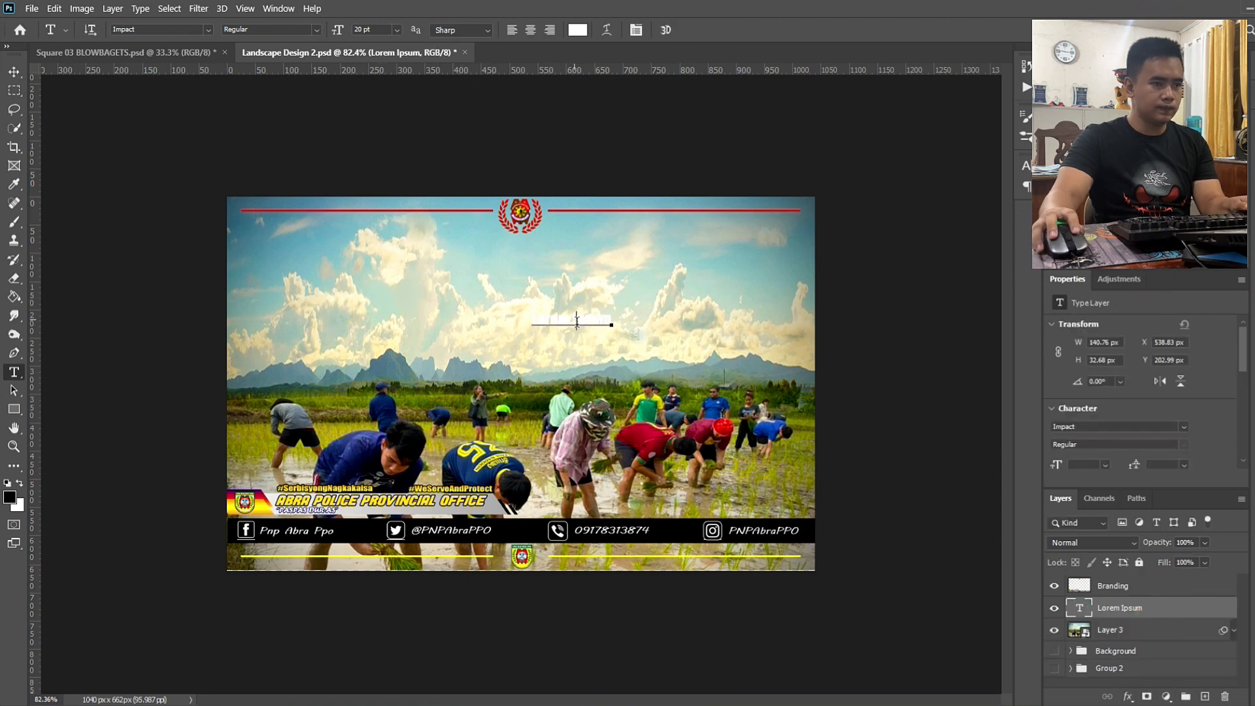
# - Set the placeholder text's font to Oceanic Drift and replace its wording with "Natiognal Farmers Day"
pyautogui.tripleClick(577, 323)
pyautogui.click(195, 30)
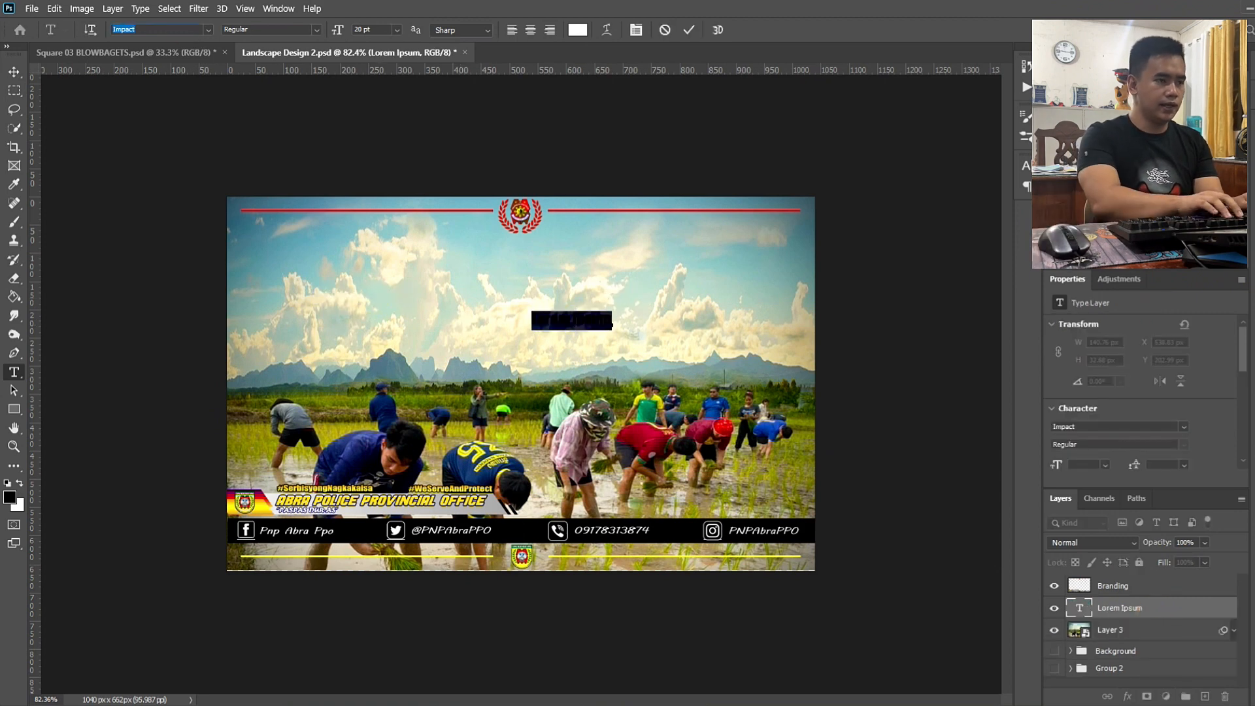
pyautogui.write('squar')
pyautogui.click(254, 77)
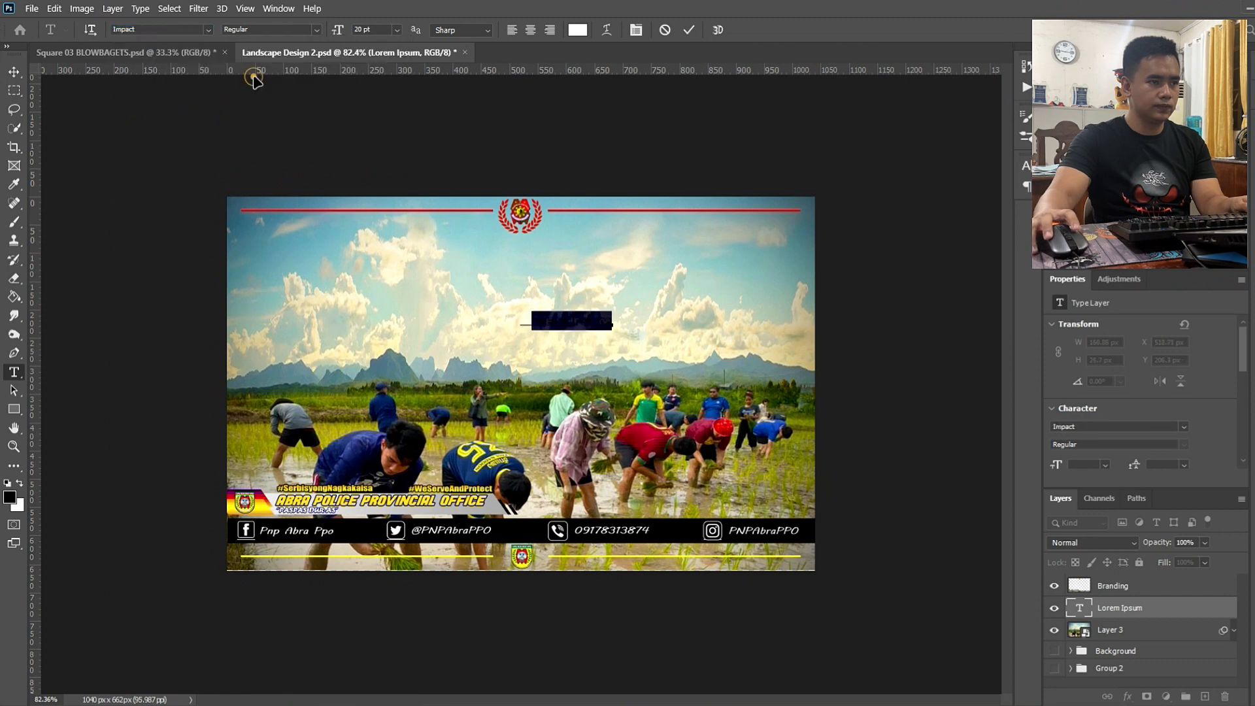
pyautogui.click(585, 320)
pyautogui.hotkey('ctrl', 'a')
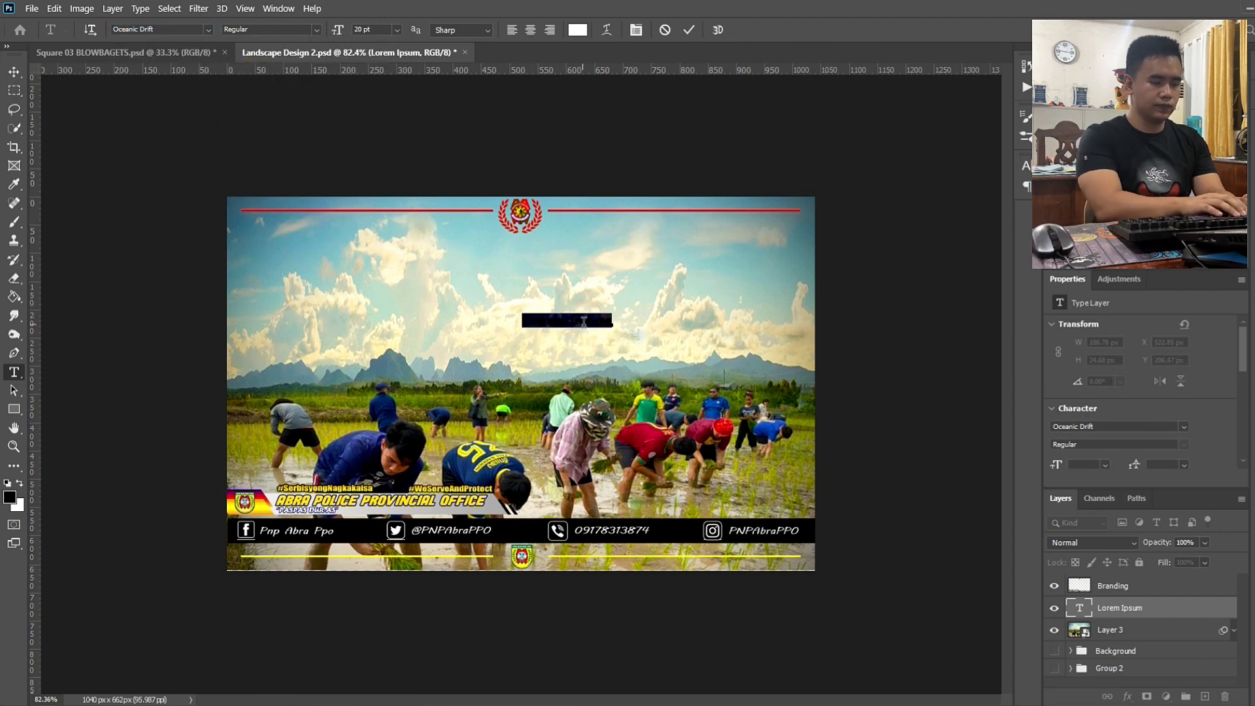
pyautogui.press('BackSpace')
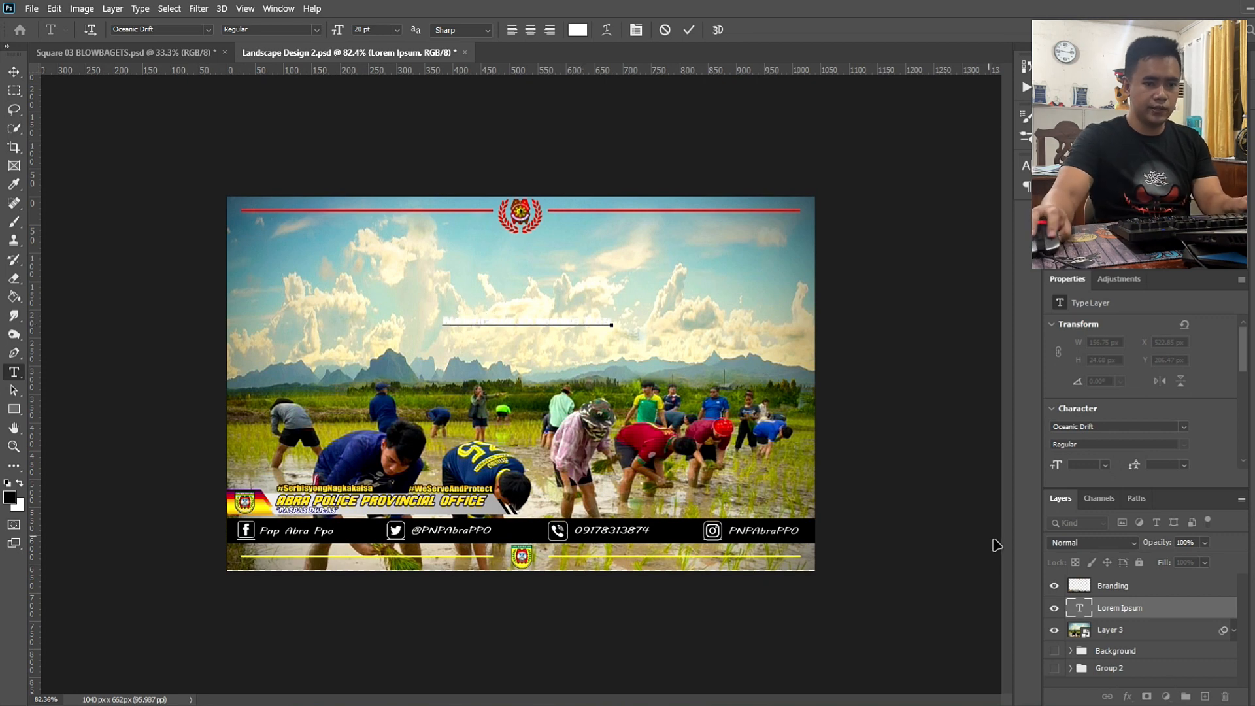
pyautogui.hotkey('ctrl', 'v')
# - Scale the title text to about 299% and centre it horizontally in the upper sky
pyautogui.press('ctrl')
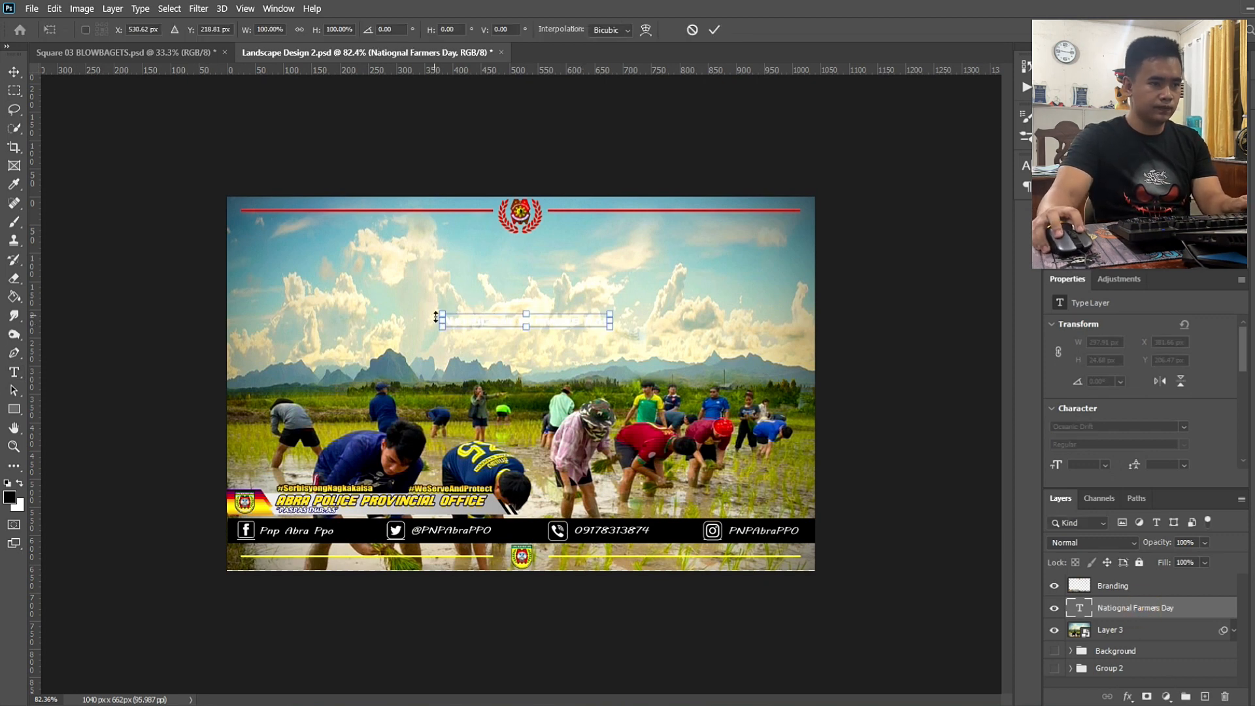
pyautogui.moveTo(405, 299); pyautogui.dragTo(347, 268)
pyautogui.doubleClick(440, 316)
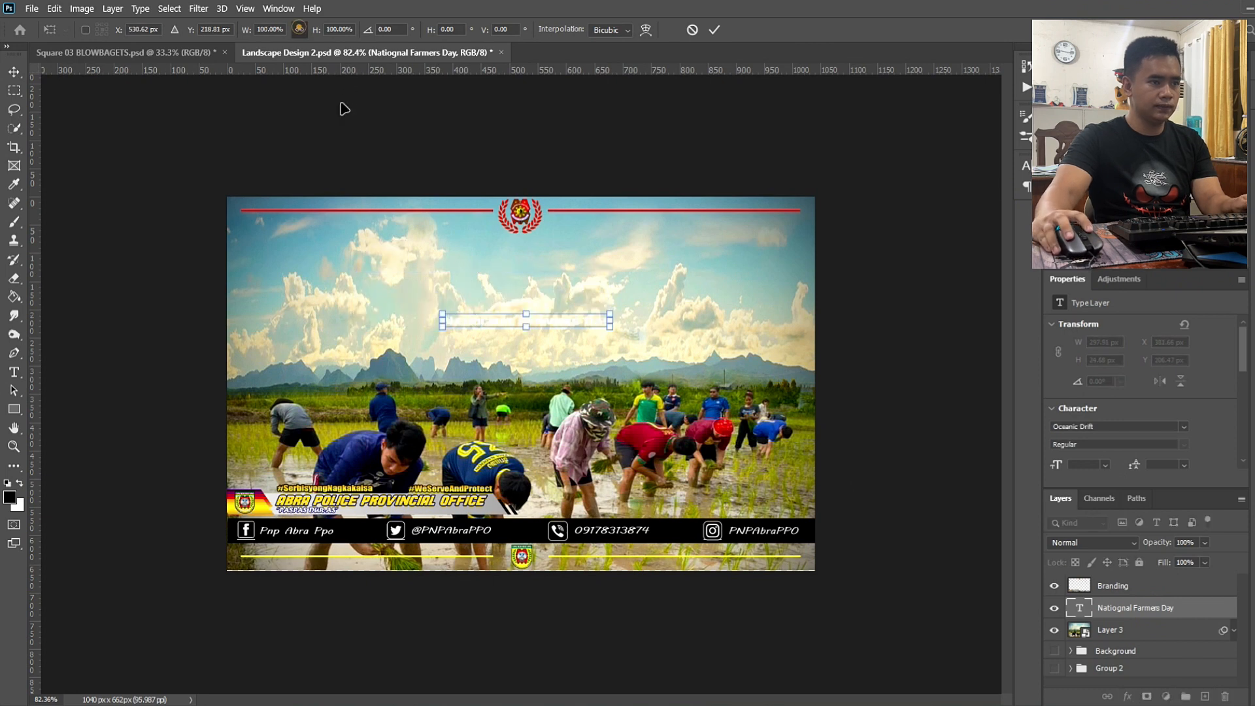
pyautogui.moveTo(442, 320); pyautogui.dragTo(308, 319)
pyautogui.moveTo(610, 321); pyautogui.dragTo(799, 347)
pyautogui.moveTo(308, 322); pyautogui.dragTo(244, 327)
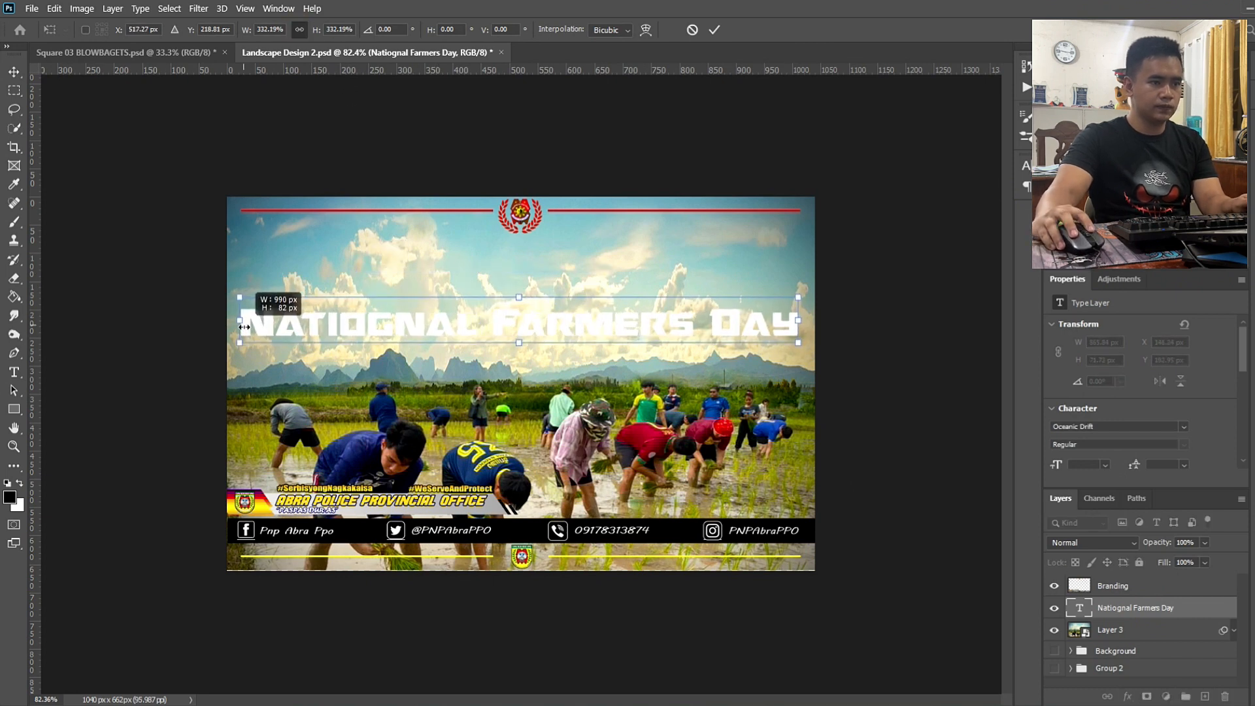
pyautogui.moveTo(574, 322); pyautogui.dragTo(576, 283)
pyautogui.moveTo(241, 283); pyautogui.dragTo(268, 285)
pyautogui.moveTo(801, 283); pyautogui.dragTo(773, 285)
pyautogui.moveTo(540, 282); pyautogui.dragTo(538, 269)
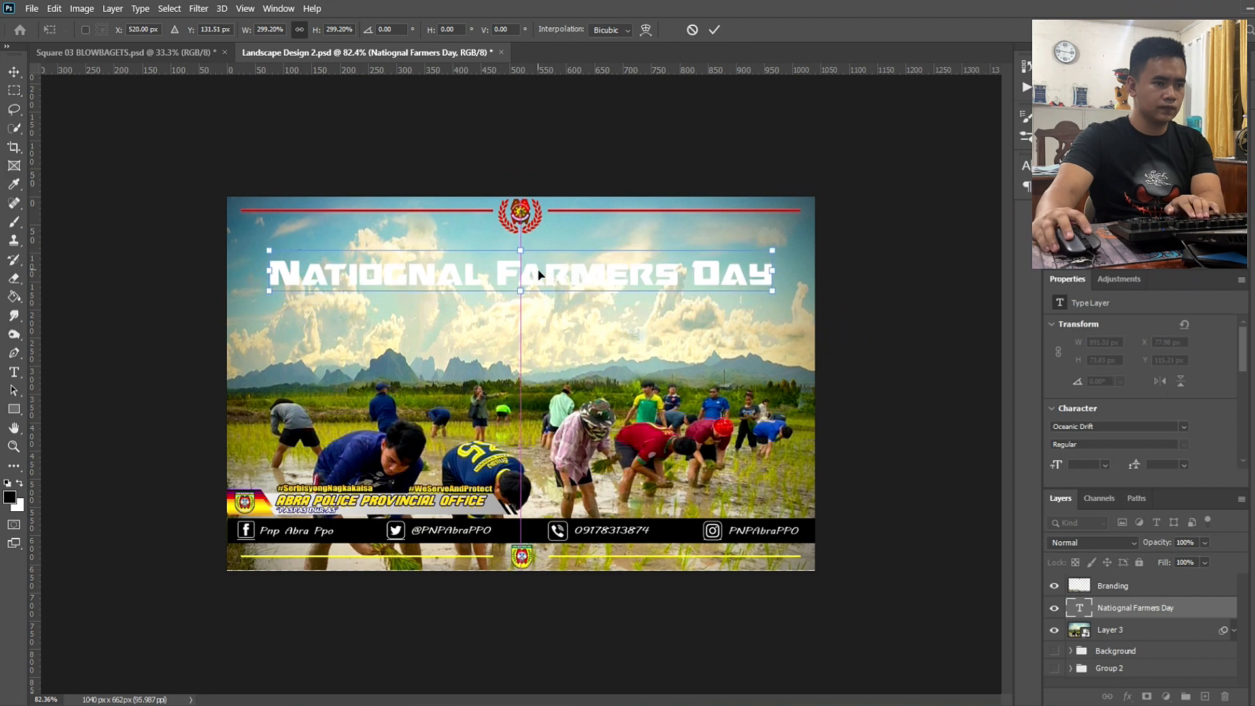
# - Correct the first word of the title to "National"
pyautogui.press('t')
pyautogui.click(409, 273)
pyautogui.press('BackSpace')
# - Centre-align the title text and move it back to the middle of the canvas
pyautogui.click(530, 30)
pyautogui.hotkey('ctrl', 't')
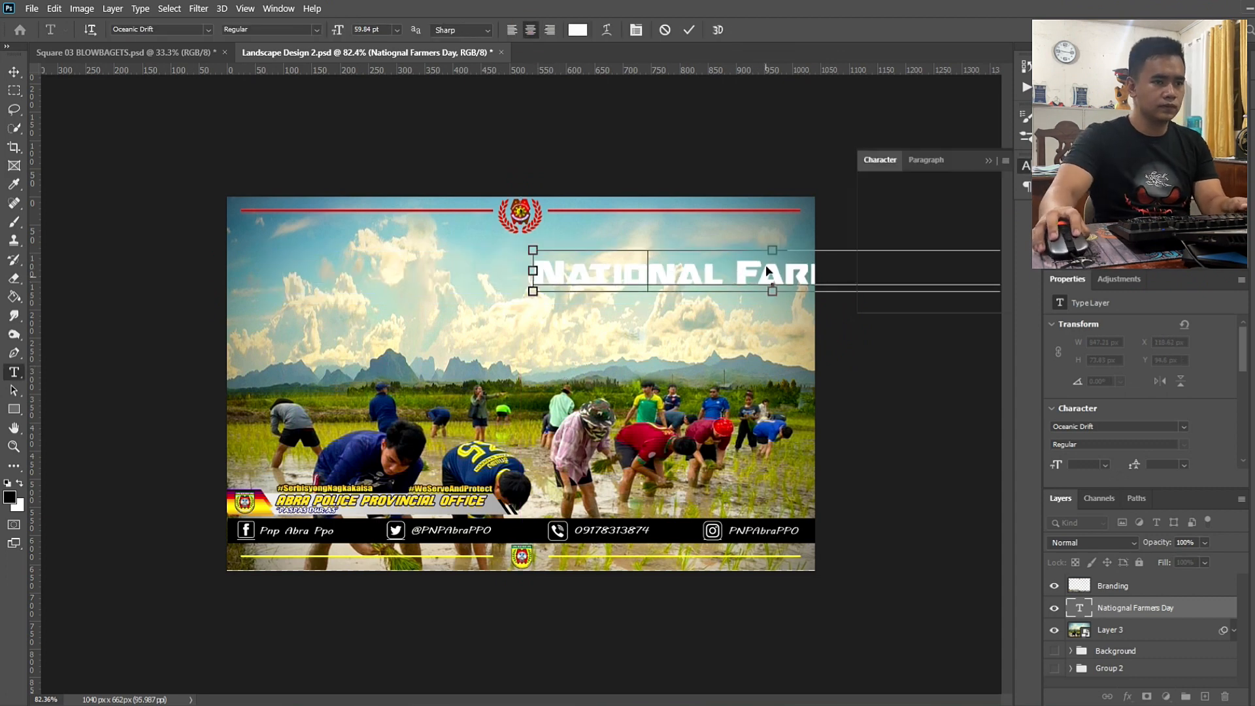
pyautogui.moveTo(766, 266); pyautogui.dragTo(563, 283)
# - Add an apostrophe so the title reads "National Farmers' Day", and centre it horizontally on the canvas
pyautogui.click(661, 284)
pyautogui.write("'")
pyautogui.click(1109, 609)
pyautogui.hotkey('ctrl', 't')
pyautogui.press('Return')
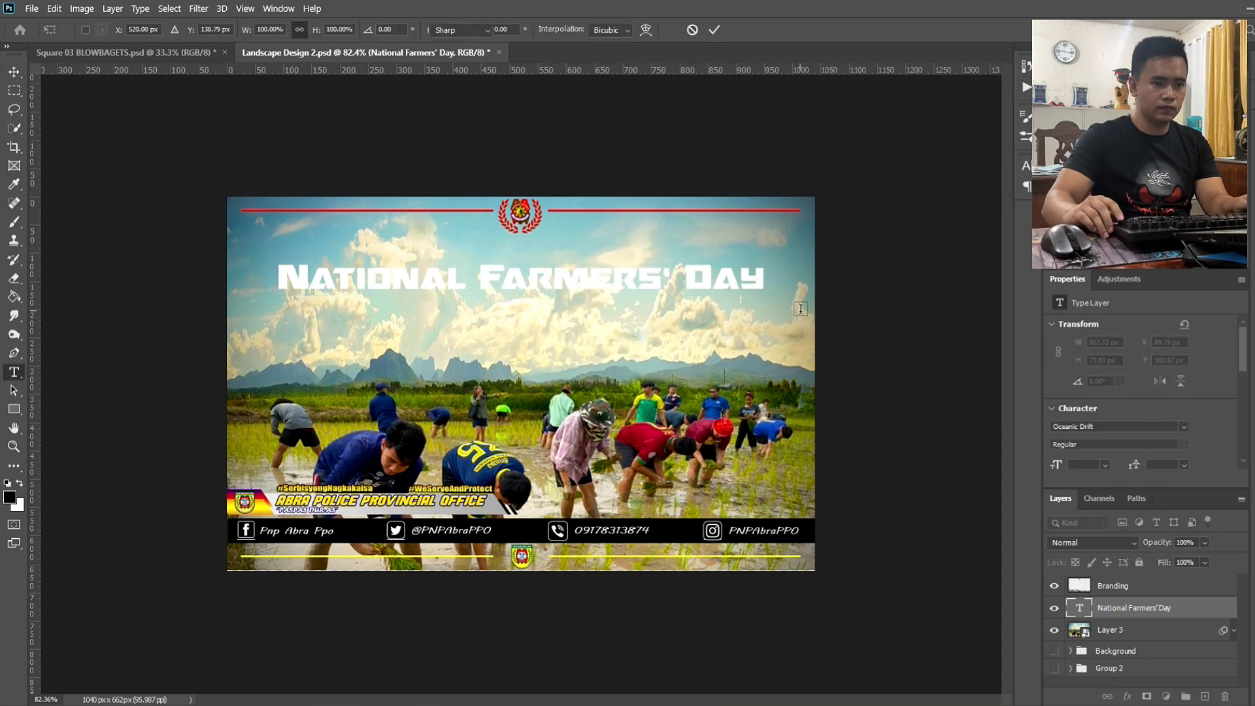
# - Copy the tribute sentence from the Word document and paste it into a new Photoshop text box about 506 by 68 px below the title
pyautogui.click(1122, 631)
pyautogui.hotkey('alt', 'Tab')
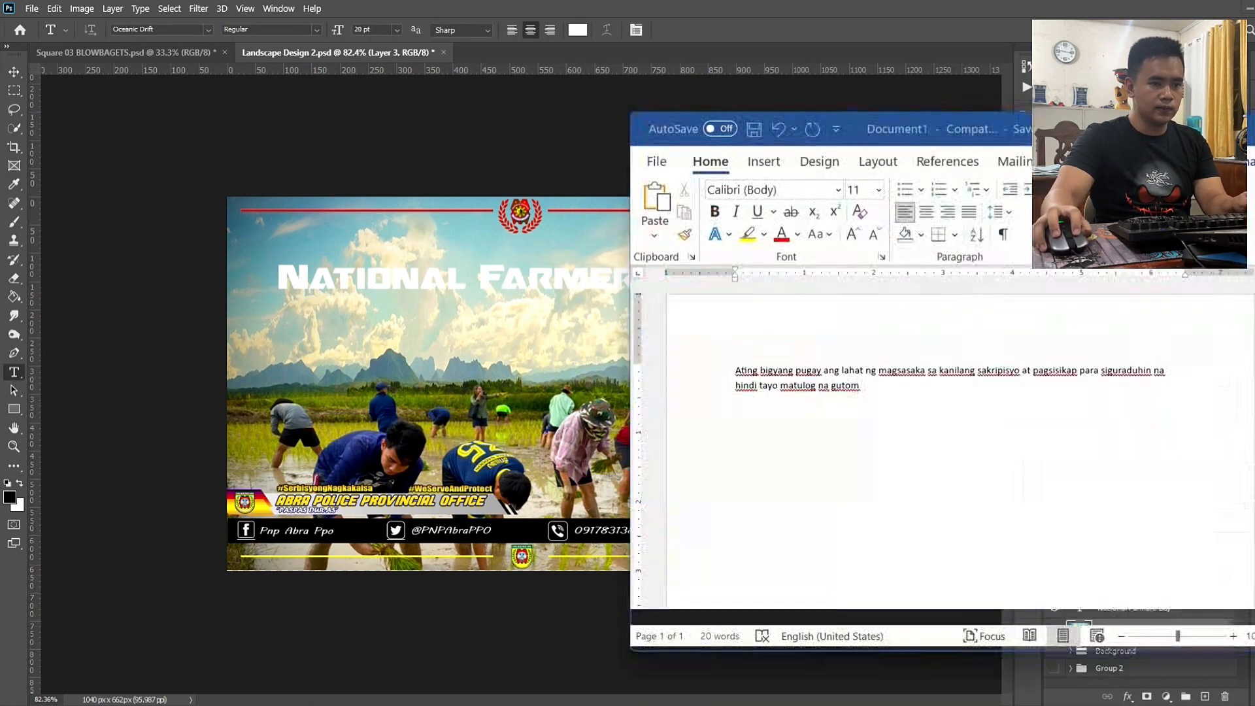
pyautogui.moveTo(735, 371); pyautogui.dragTo(862, 387)
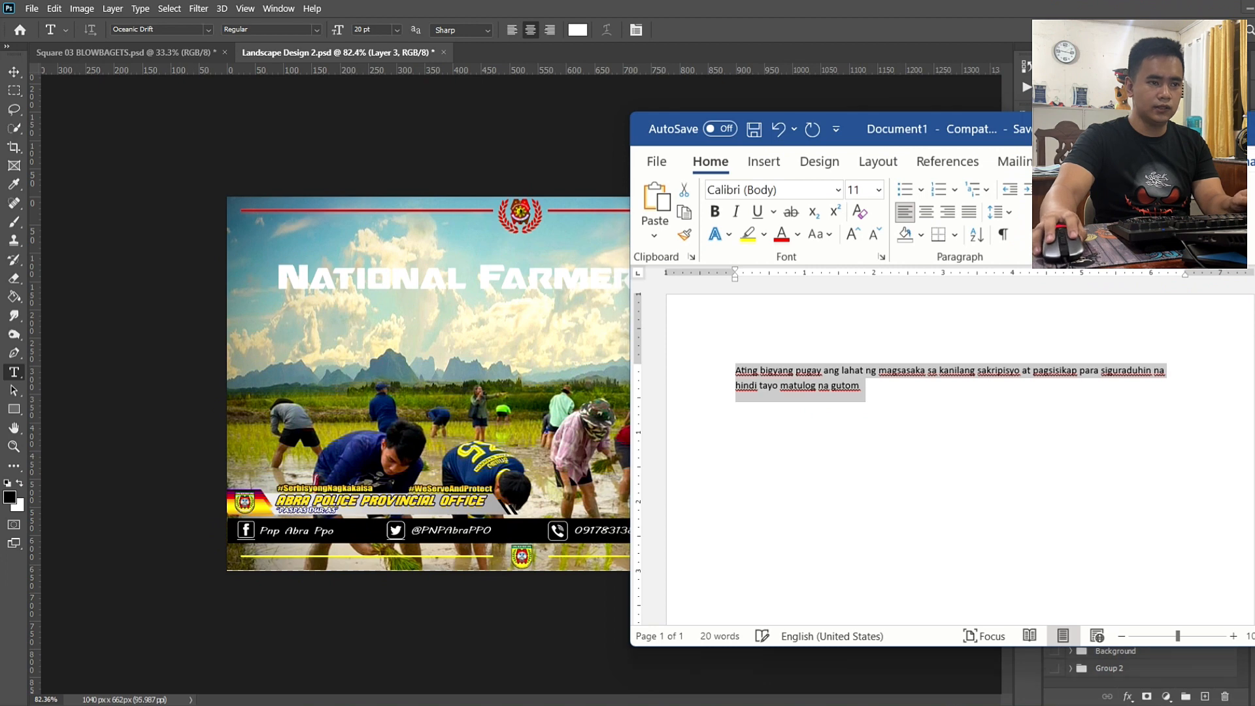
pyautogui.hotkey('alt', 'Tab')
pyautogui.moveTo(367, 314); pyautogui.dragTo(653, 353)
pyautogui.hotkey('ctrl', 'v')
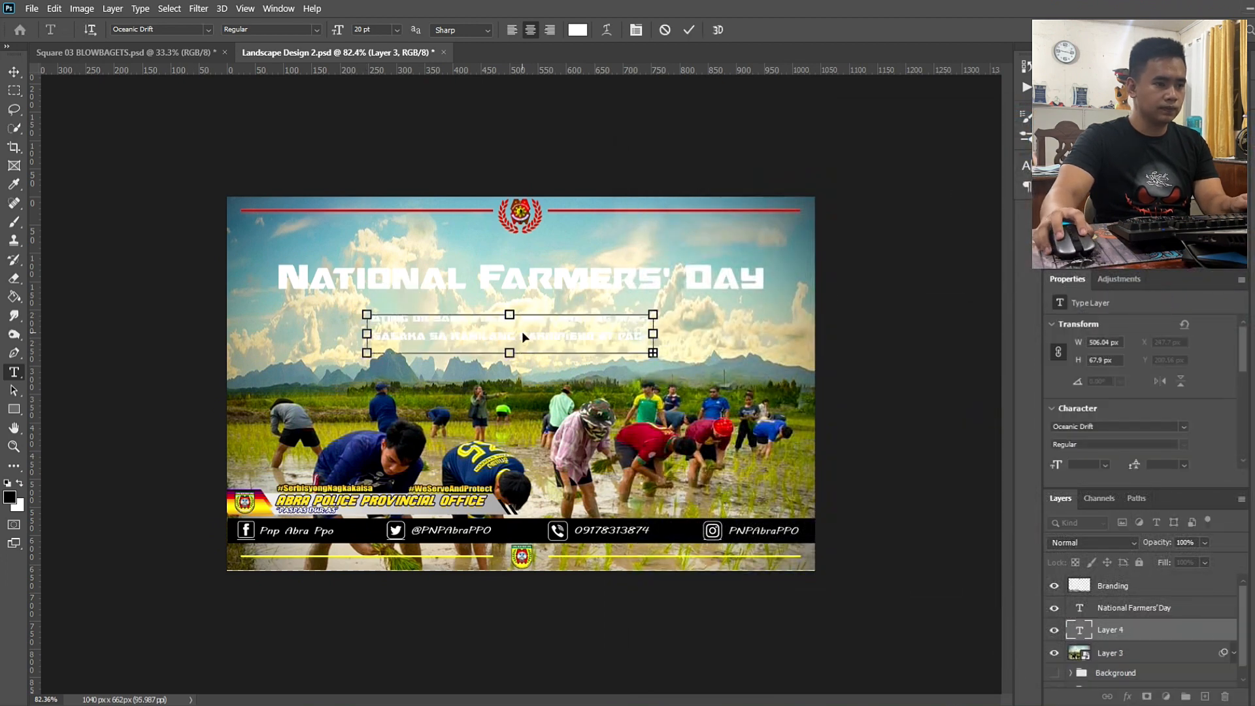
# - Set the font of the whole tribute sentence to Impact
pyautogui.hotkey('ctrl', 'a')
pyautogui.click(178, 29)
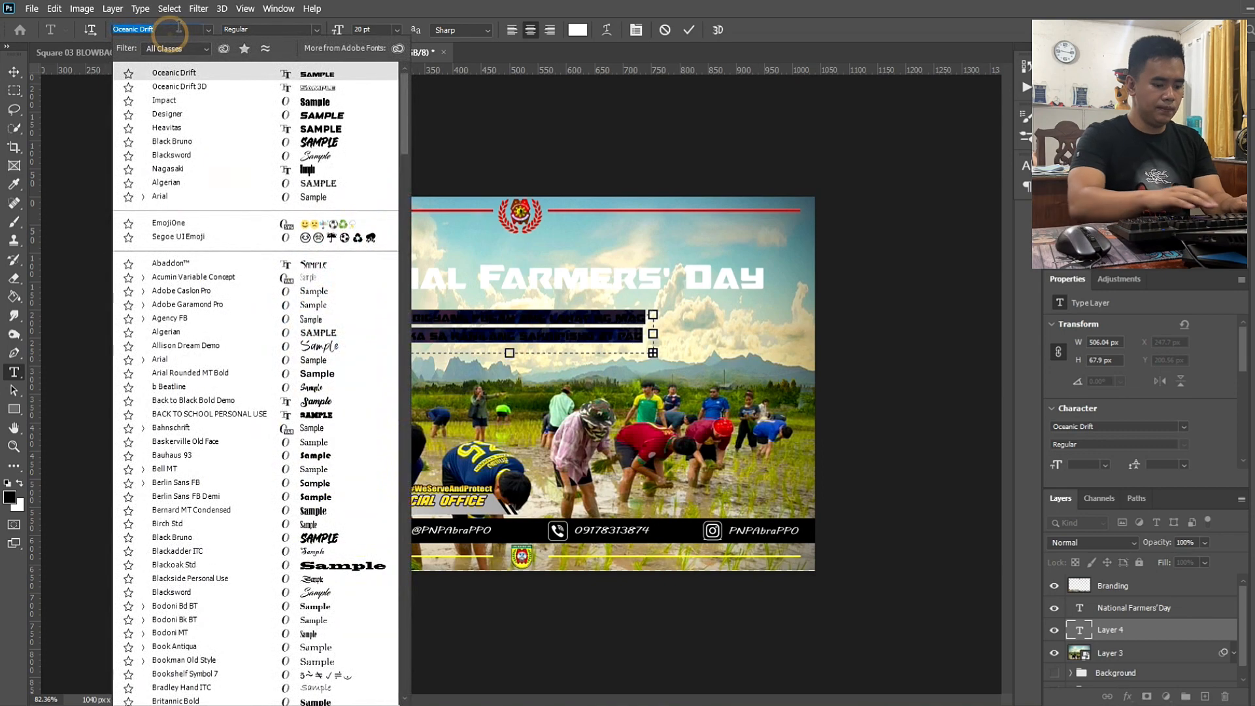
pyautogui.write('impact')
pyautogui.click(190, 74)
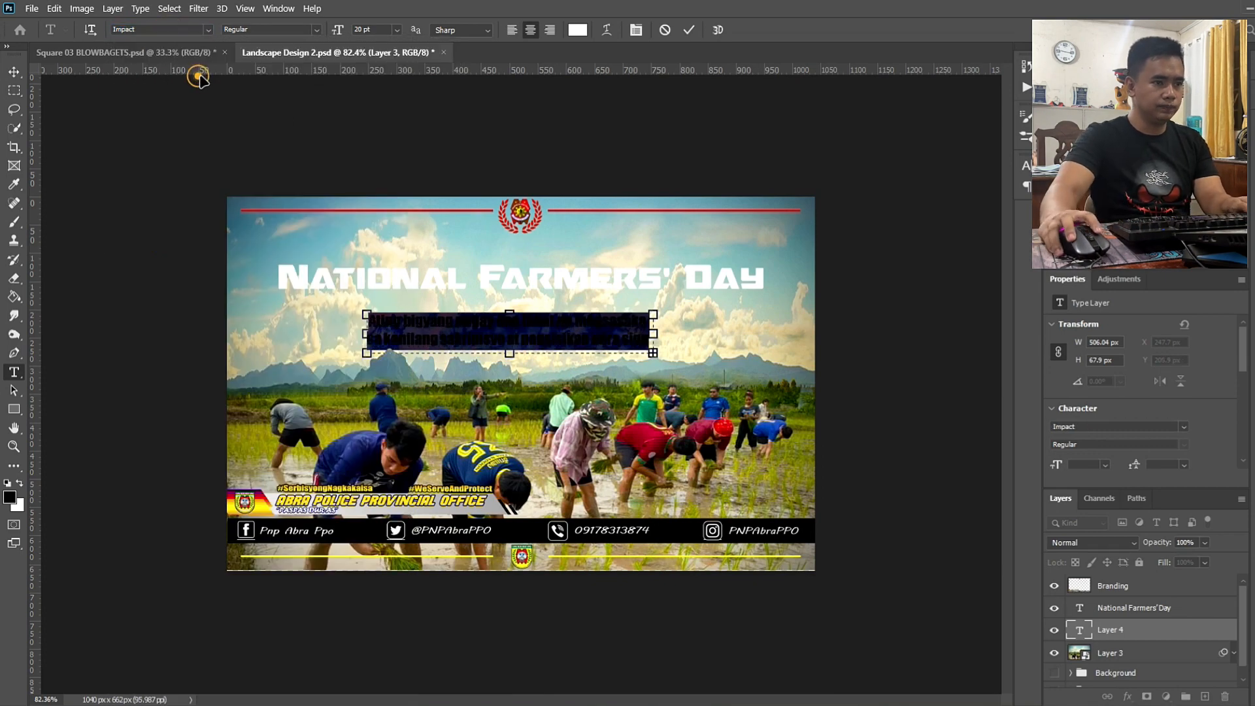
pyautogui.click(1135, 634)
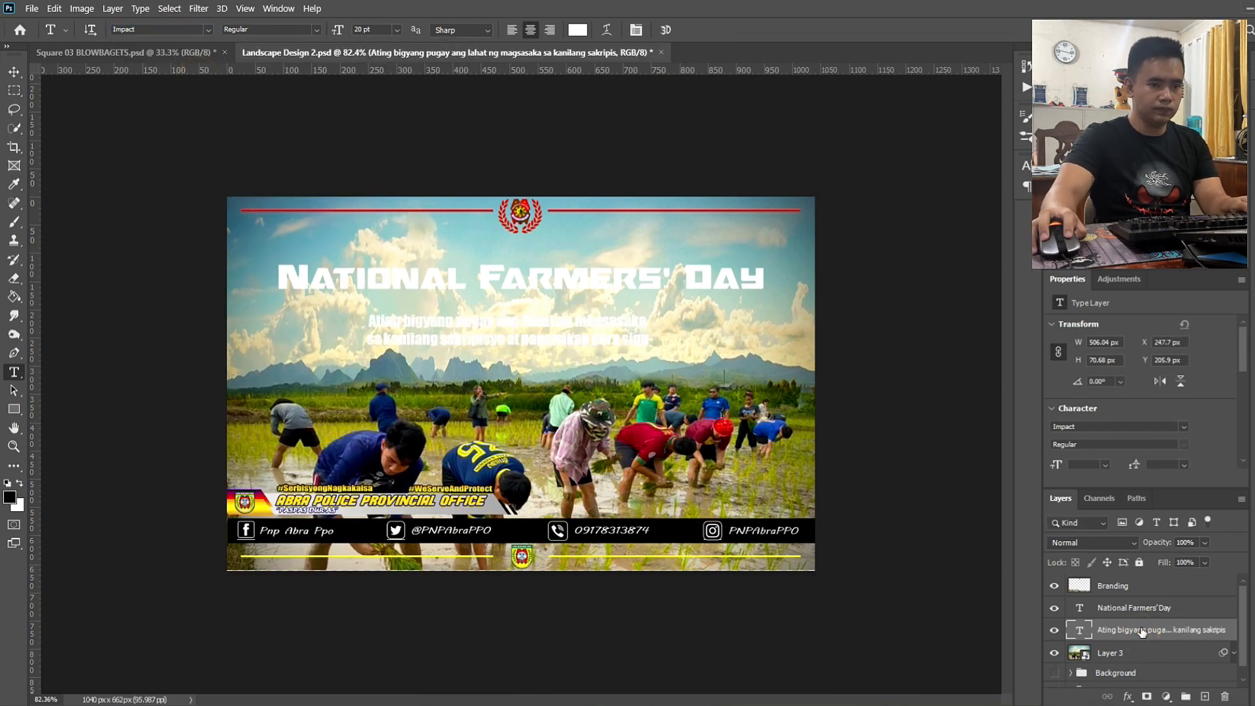
# - Move the tribute text up closer beneath the title and keep it as editable type
pyautogui.moveTo(554, 338); pyautogui.dragTo(554, 327)
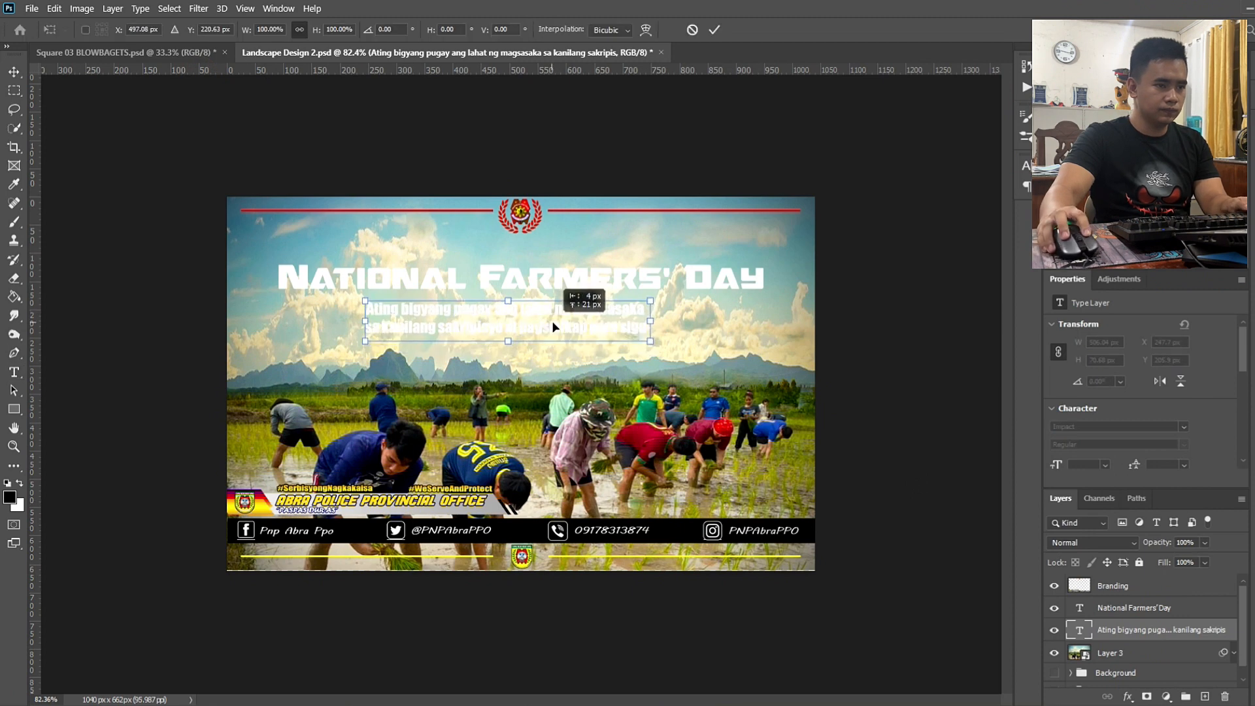
pyautogui.press('Return')
pyautogui.press('y')
pyautogui.click(523, 320)
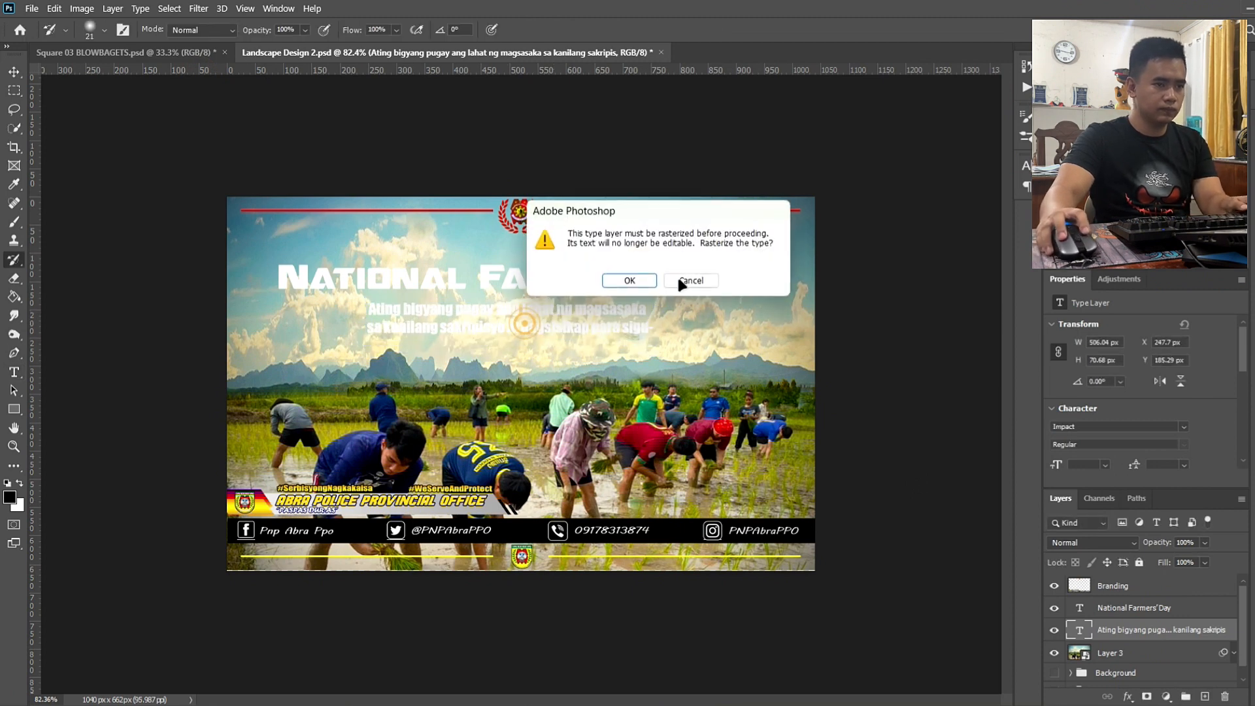
pyautogui.click(683, 279)
# - Enlarge the tribute text box to about 613 by 107 px so the full sentence fits
pyautogui.press('t')
pyautogui.click(535, 321)
pyautogui.moveTo(653, 325); pyautogui.dragTo(691, 329)
pyautogui.moveTo(367, 321); pyautogui.dragTo(347, 322)
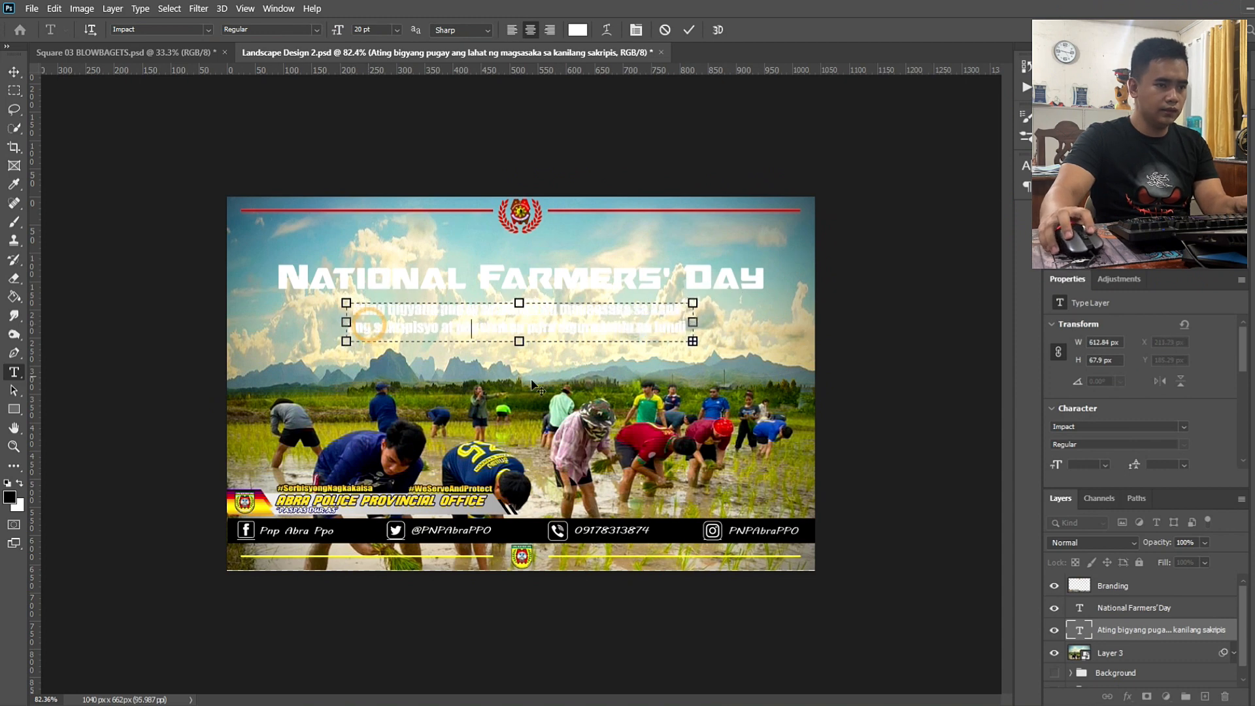
pyautogui.moveTo(530, 346); pyautogui.dragTo(519, 362)
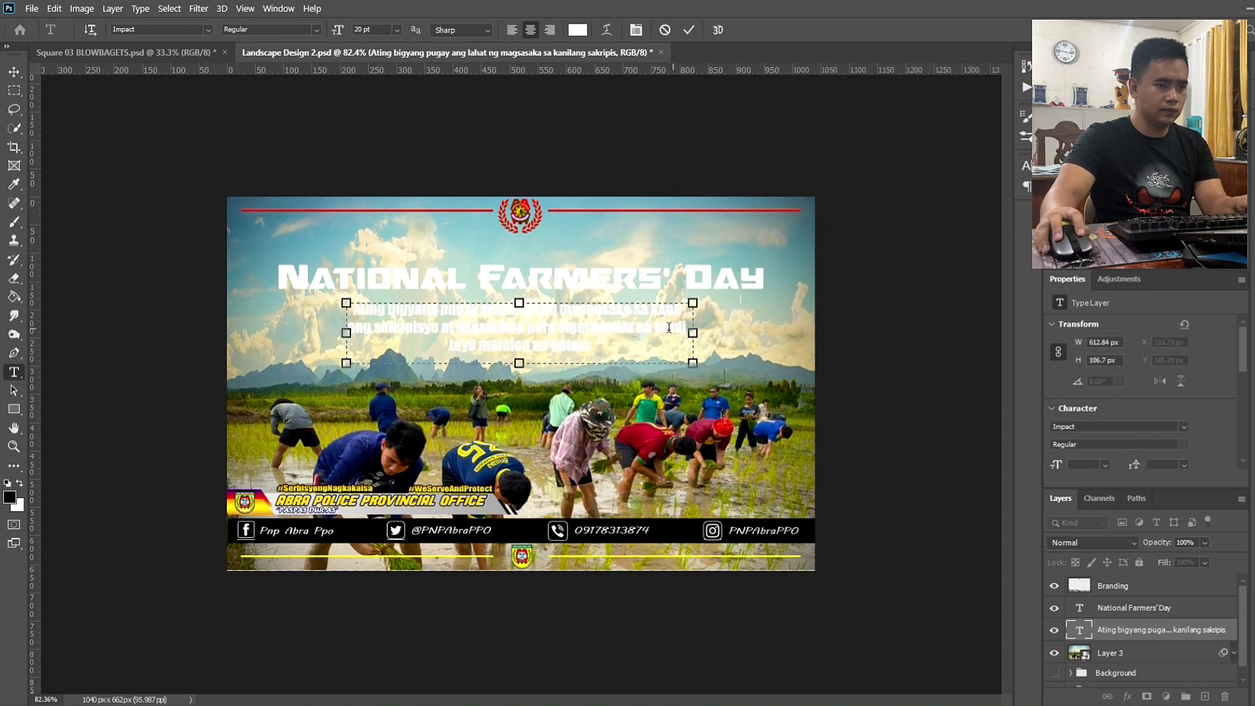
# - Set the tribute text's size to 15 pt and insert a line break before "pagsisikap"
pyautogui.hotkey('ctrl', 'a')
pyautogui.click(372, 29)
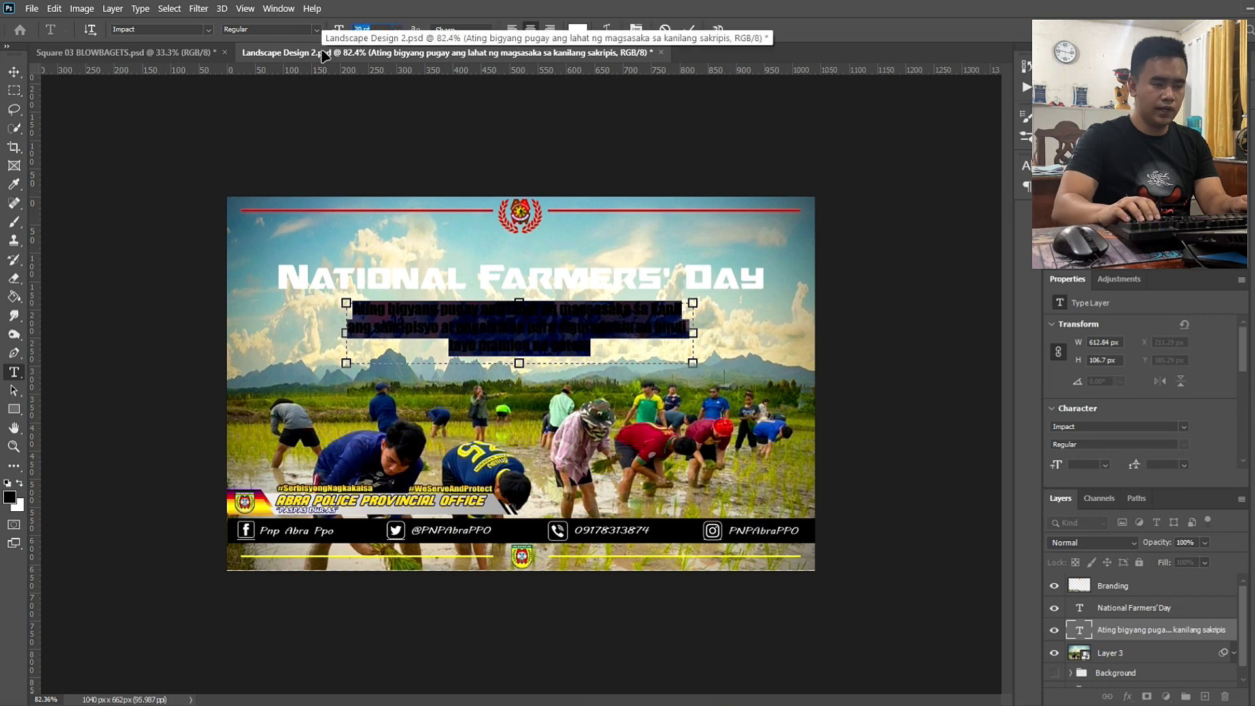
pyautogui.press('Return')
pyautogui.click(612, 327)
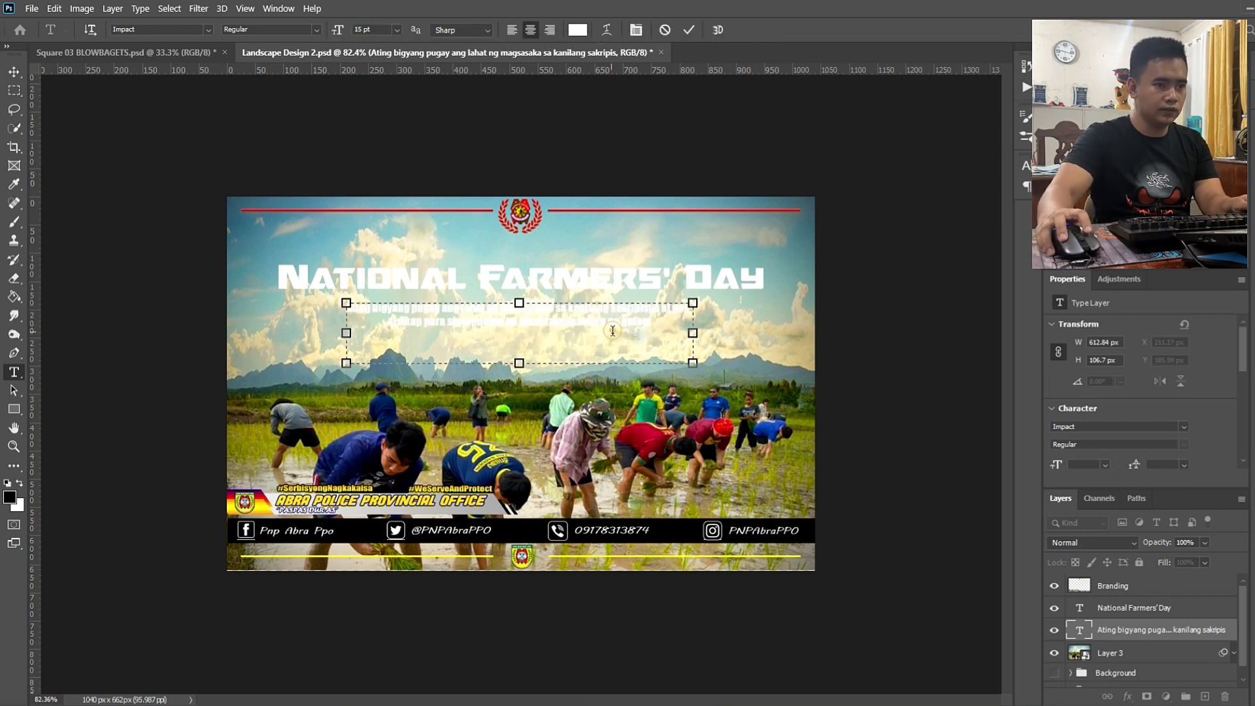
pyautogui.click(671, 311)
pyautogui.press('Return')
# - Draw an unfilled rectangle with a 7 px white stroke, about 914 by 113 px, around the tribute text, directly above Layer 3
pyautogui.click(1109, 618)
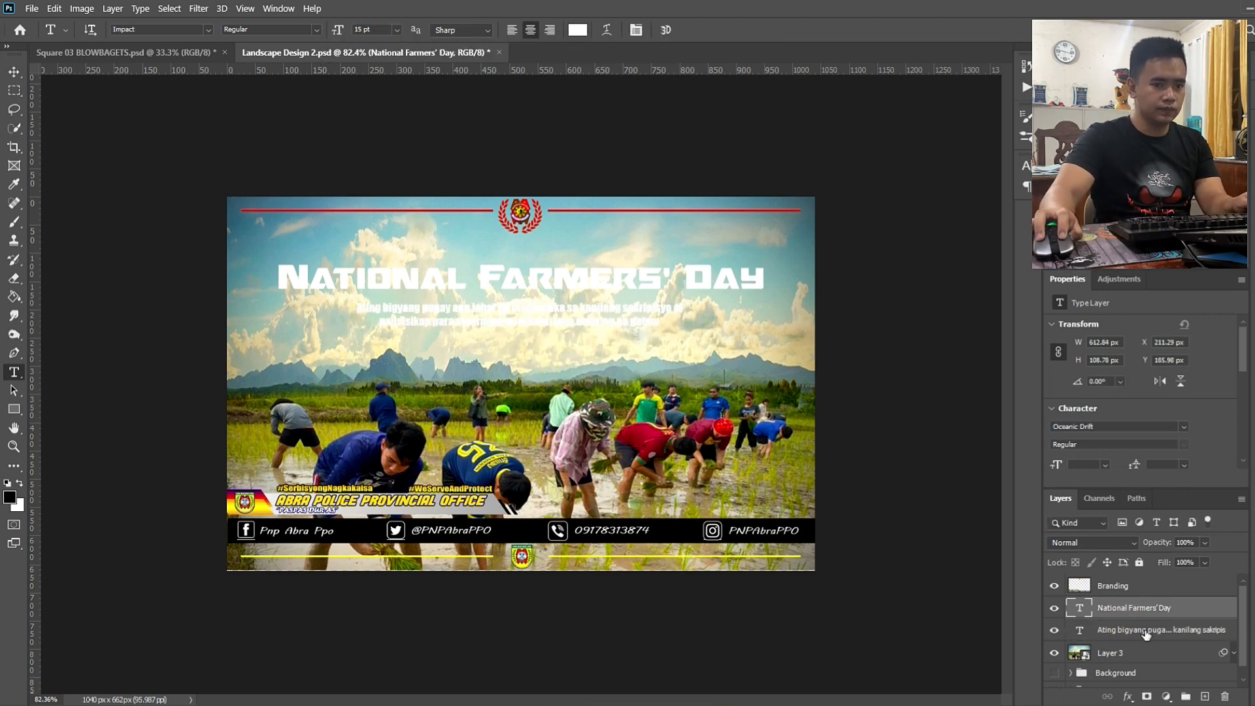
pyautogui.click(1112, 652)
pyautogui.click(12, 411)
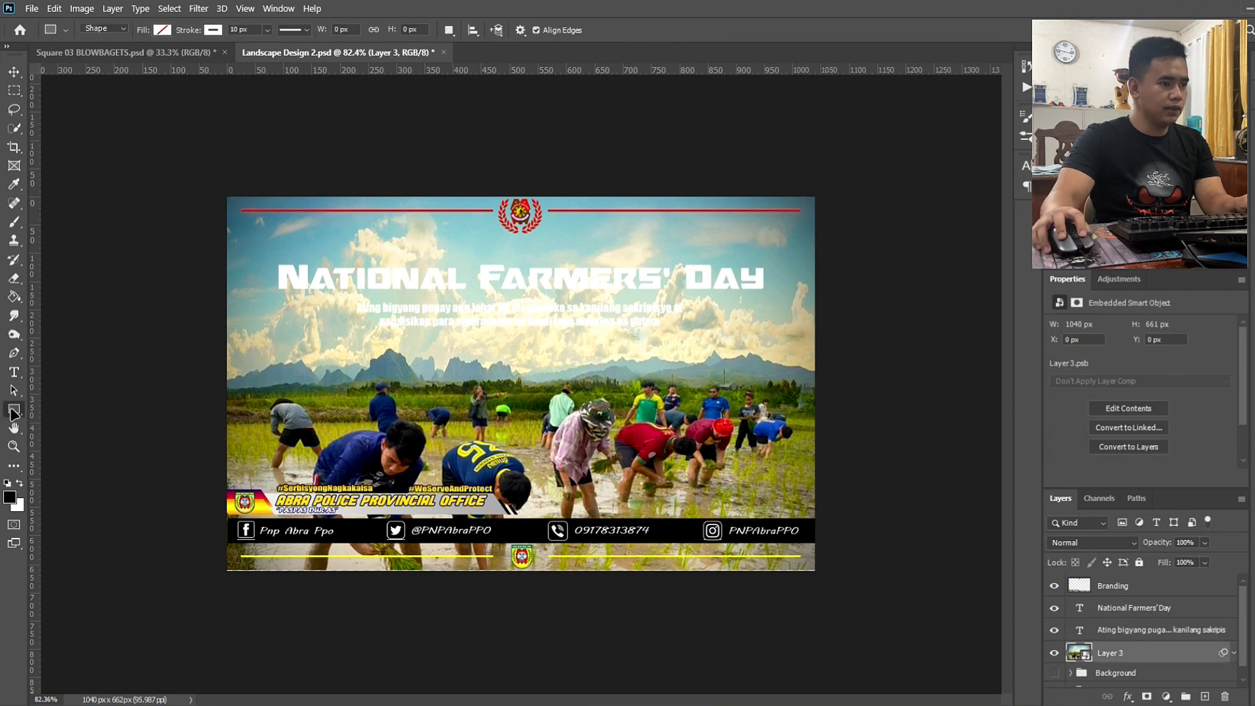
pyautogui.rightClick(15, 413)
pyautogui.click(54, 410)
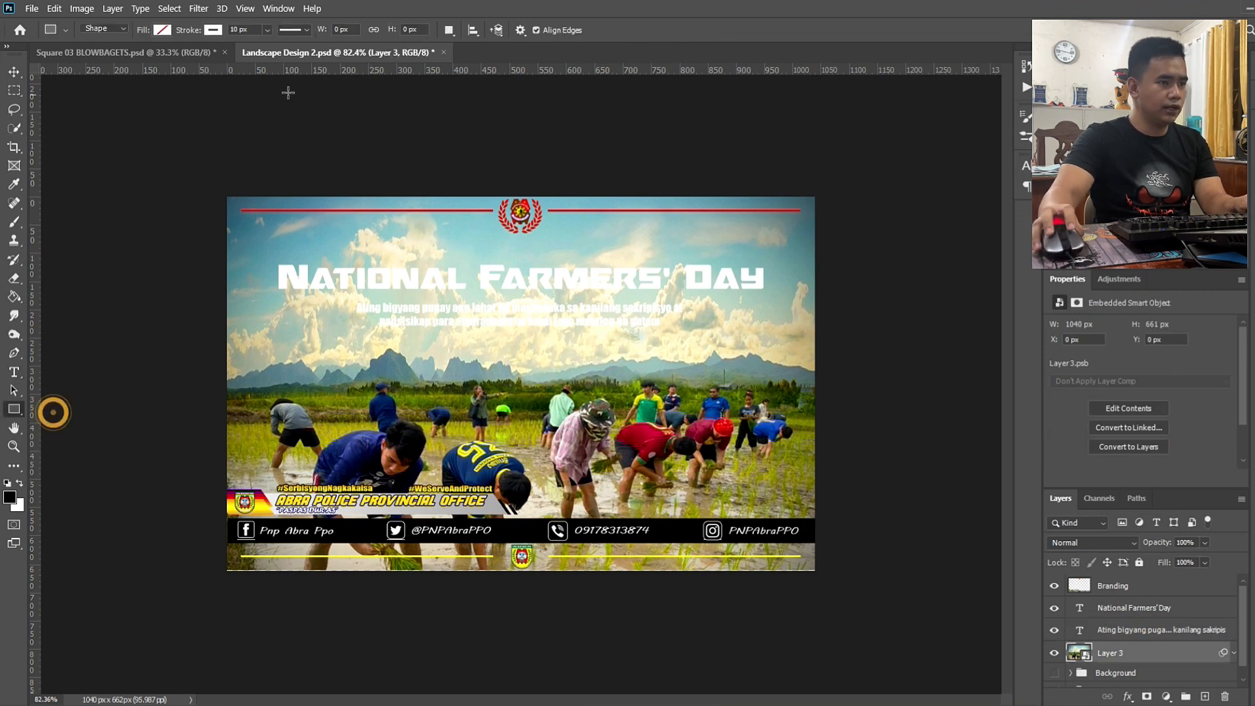
pyautogui.click(162, 30)
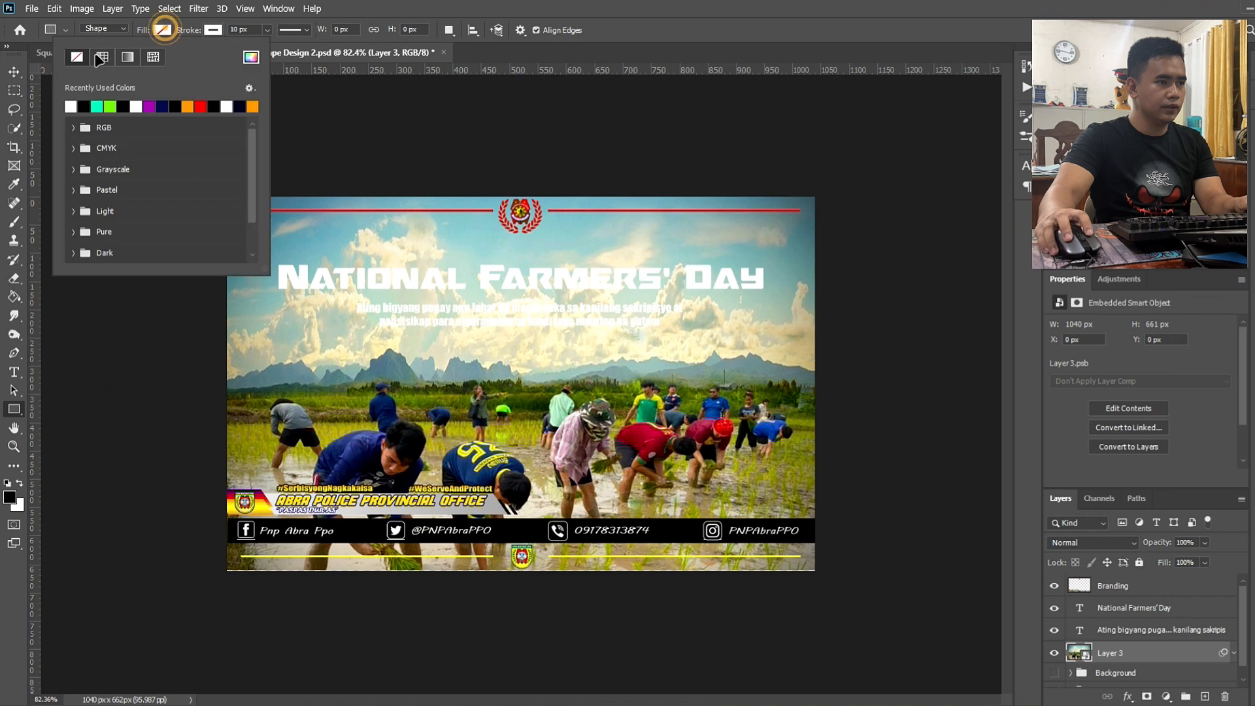
pyautogui.click(253, 30)
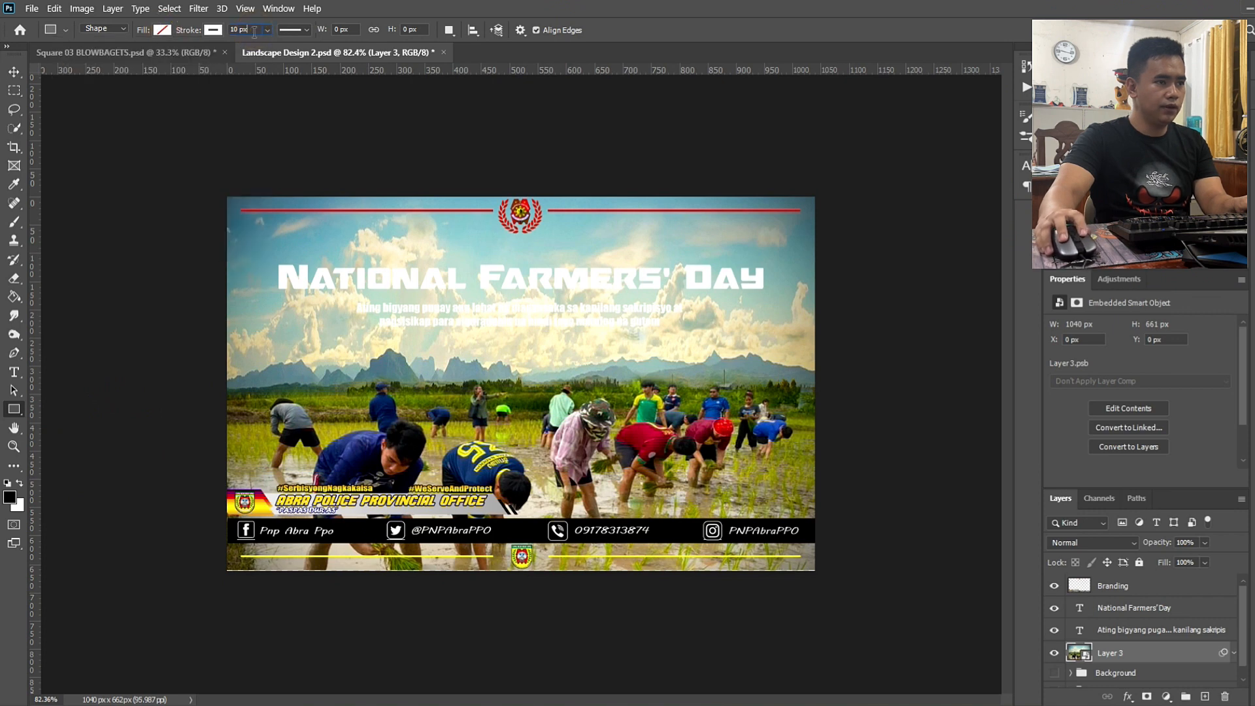
pyautogui.write('7')
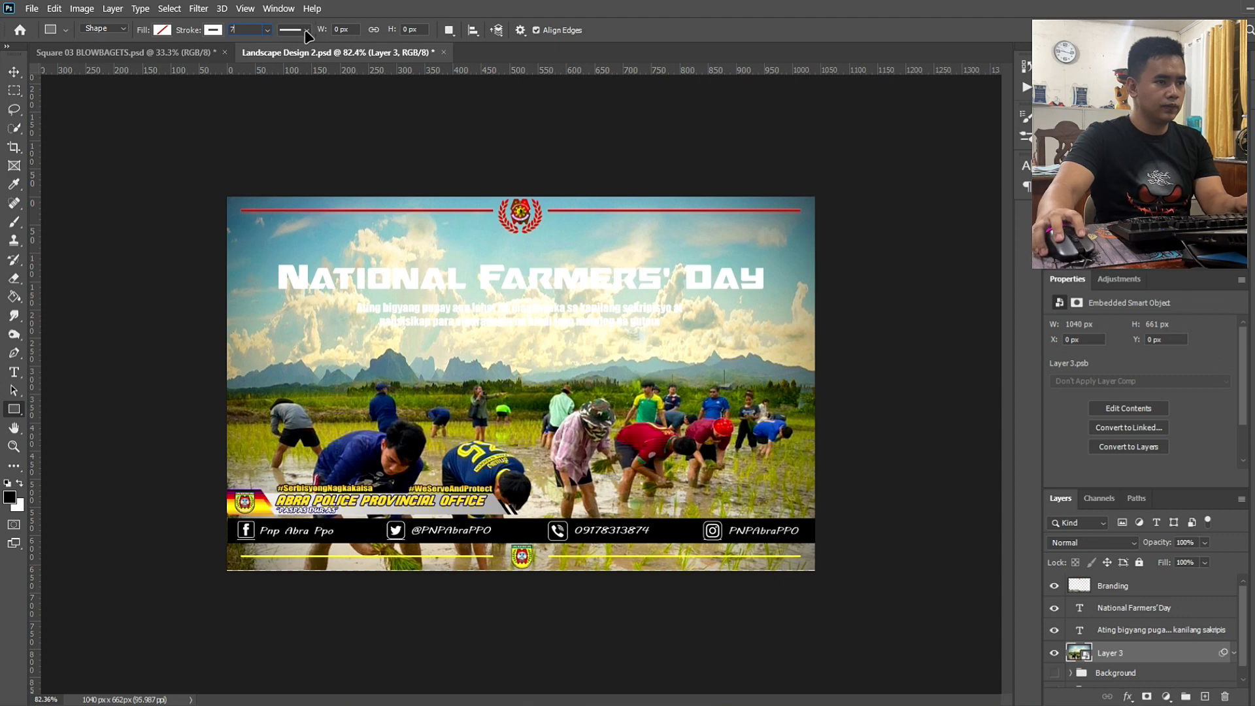
pyautogui.moveTo(263, 276); pyautogui.dragTo(778, 339)
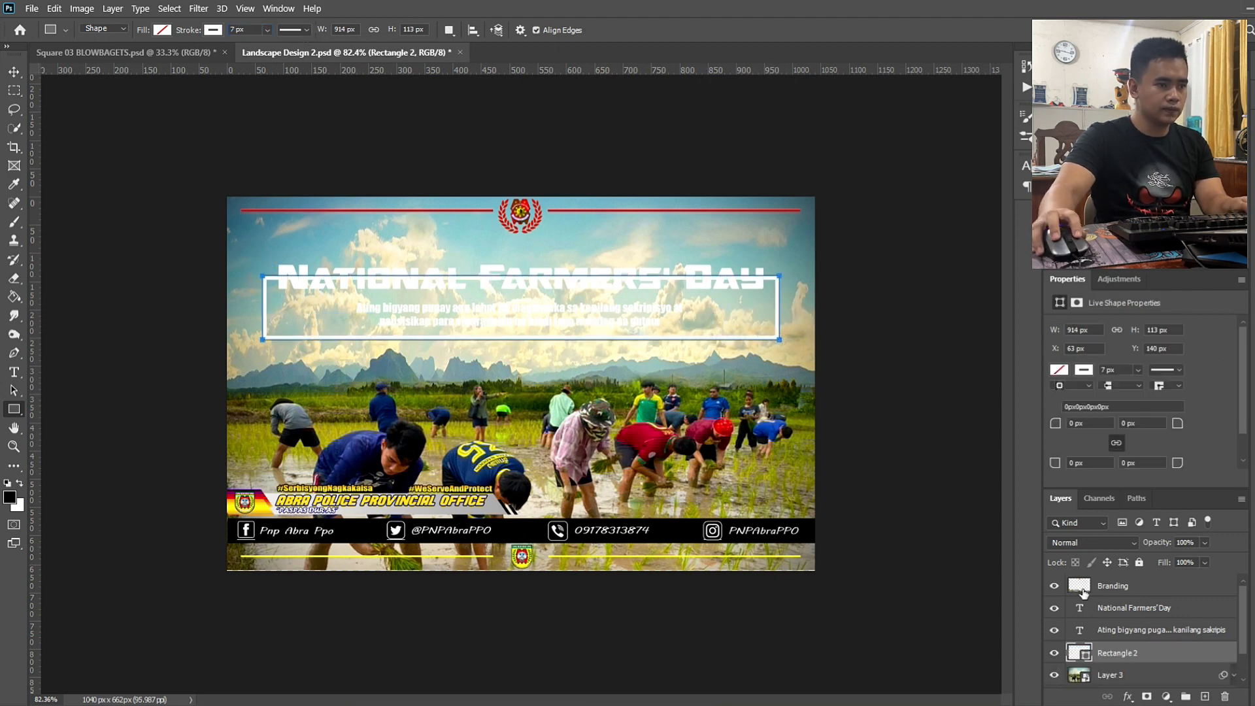
# - Rasterize the Rectangle 2 shape layer and select the National Farmers' Day text layer
pyautogui.click(1127, 609)
pyautogui.rightClick(1132, 654)
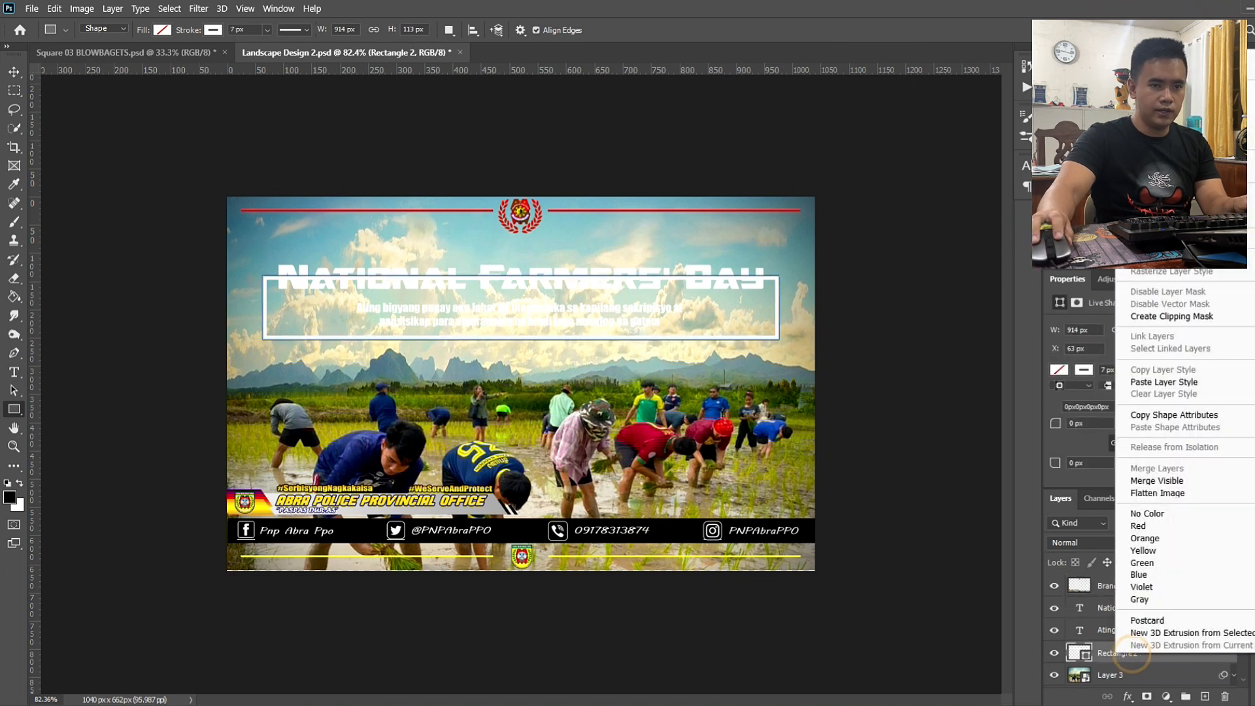
pyautogui.click(1144, 261)
pyautogui.click(1130, 616)
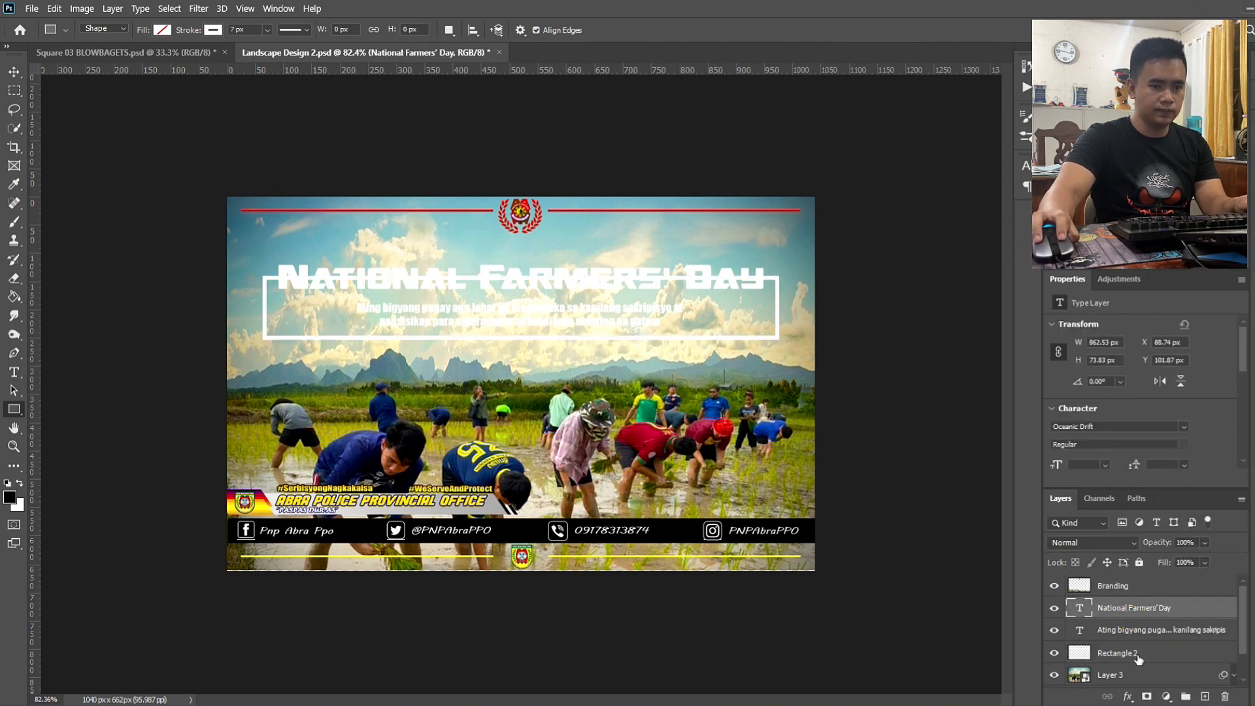
# - Add a Bevel & Emboss effect to the National Farmers' Day title layer
pyautogui.click(1137, 655)
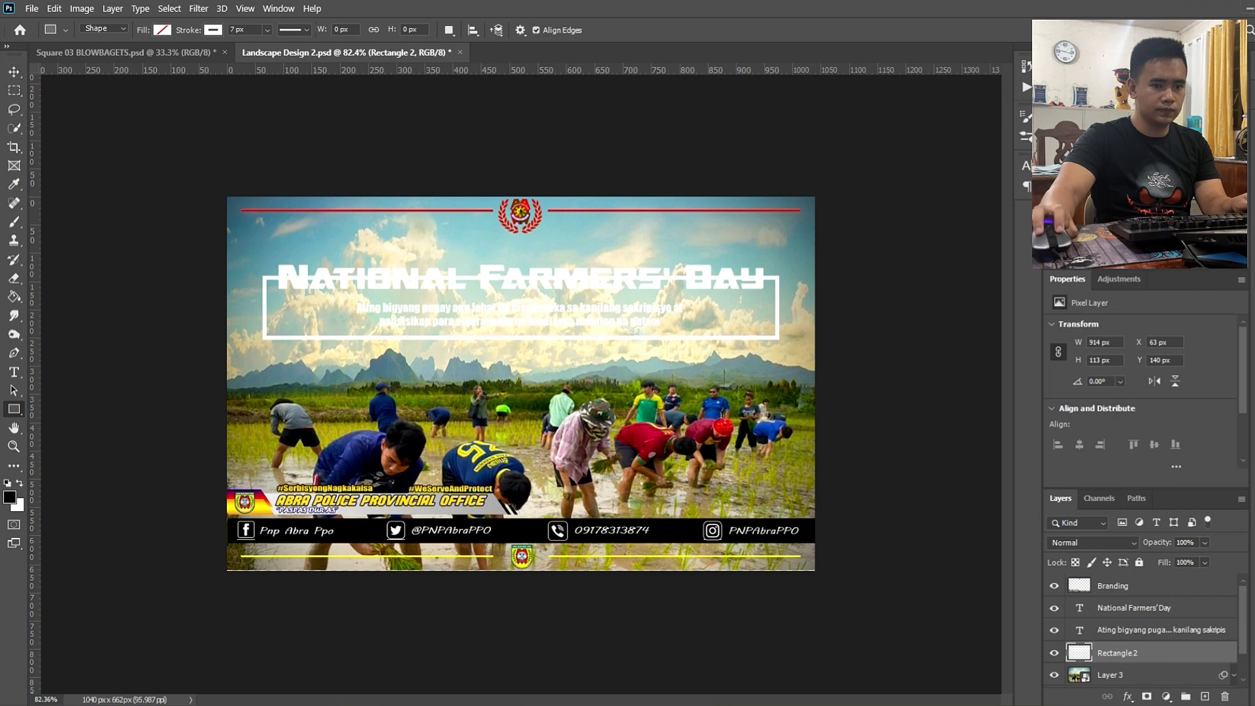
pyautogui.click(1137, 608)
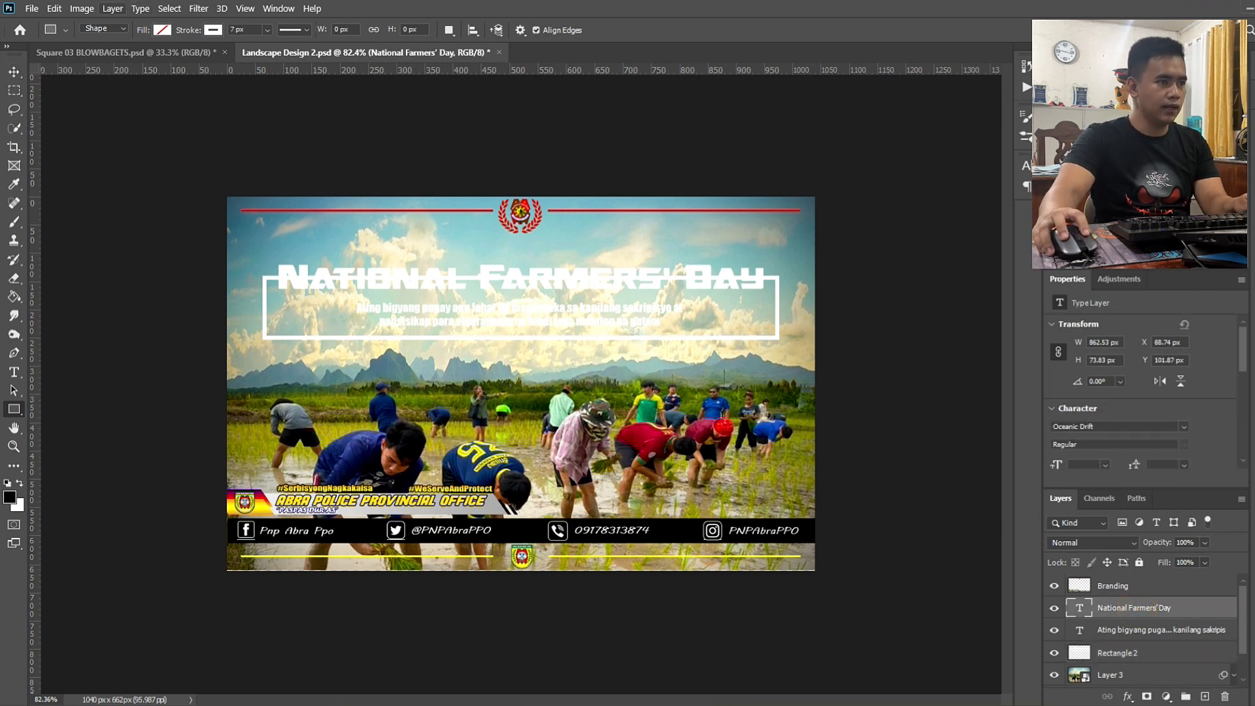
pyautogui.click(112, 8)
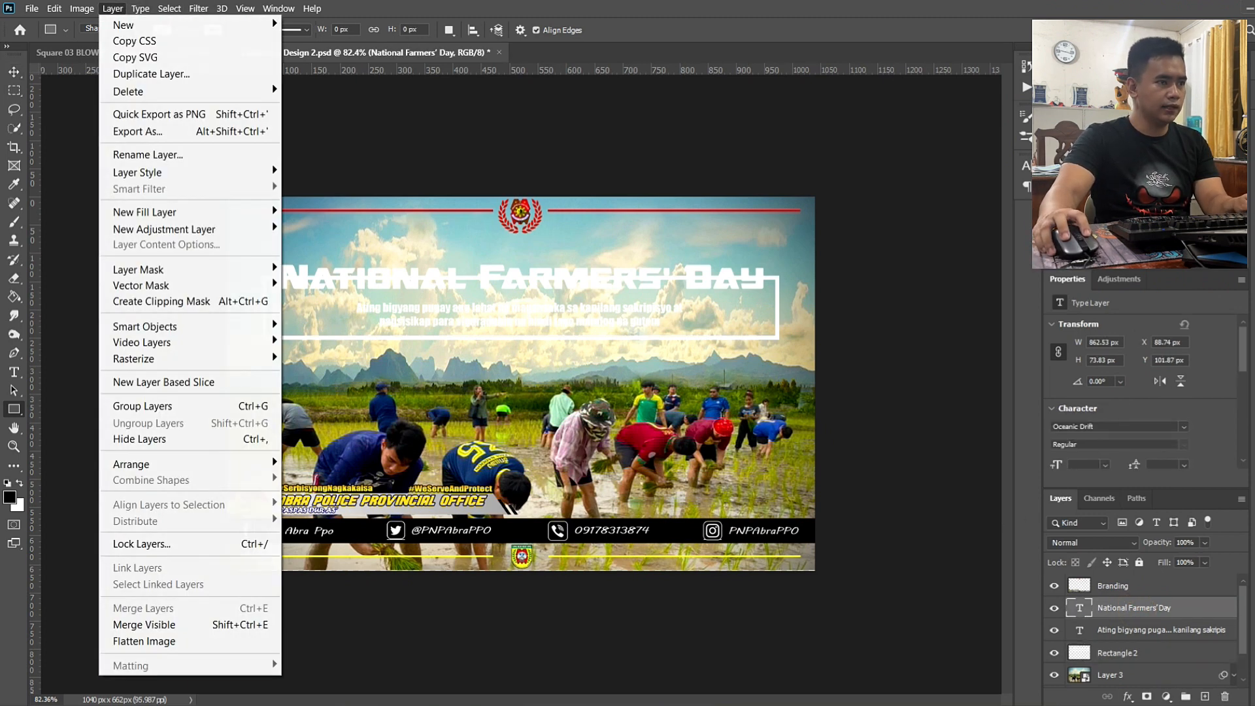
pyautogui.click(168, 211)
pyautogui.moveTo(261, 172)
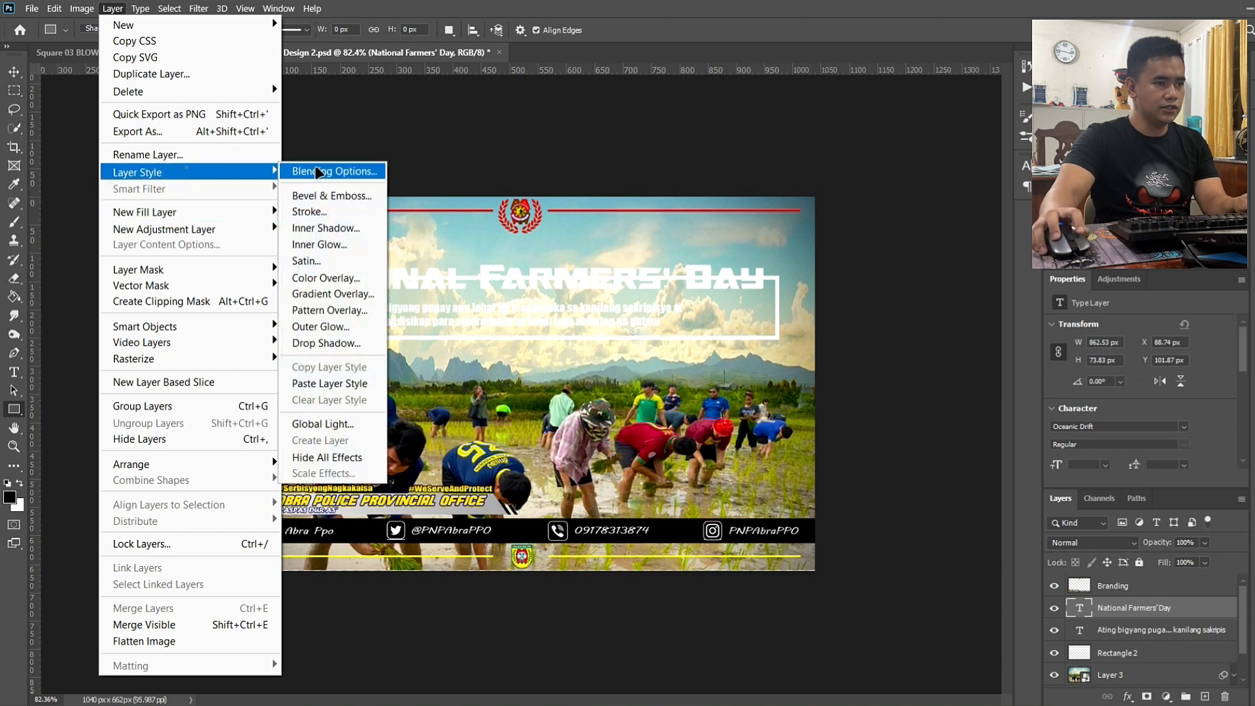
pyautogui.click(319, 172)
pyautogui.moveTo(561, 354); pyautogui.dragTo(852, 376)
pyautogui.click(602, 434)
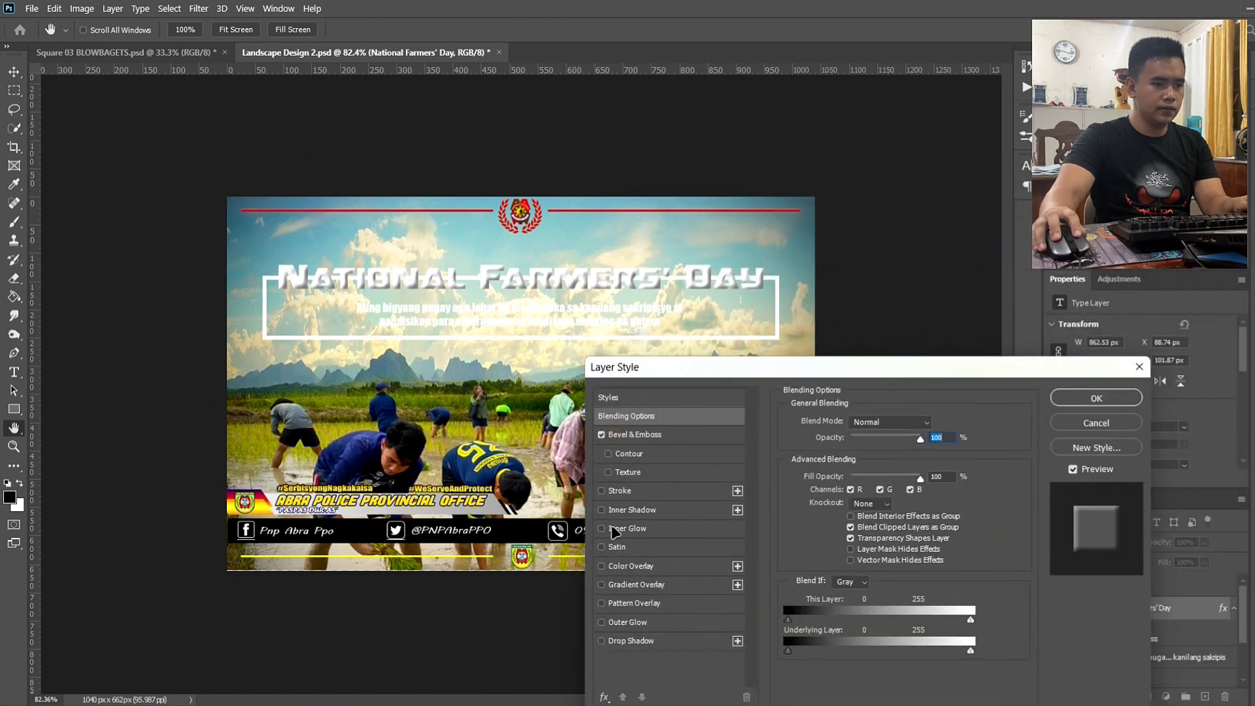
# - Add a stroke and a reversed linear green Gradient Overlay at a 90° angle to the title
pyautogui.click(631, 585)
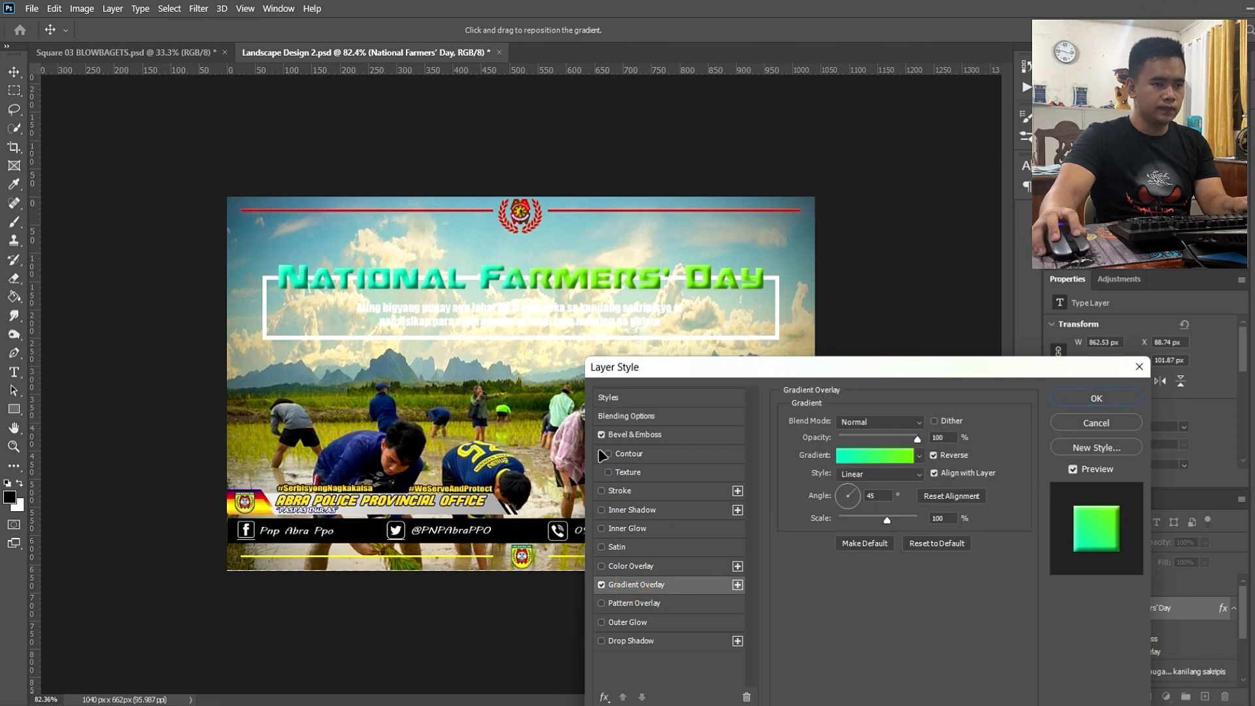
pyautogui.click(601, 491)
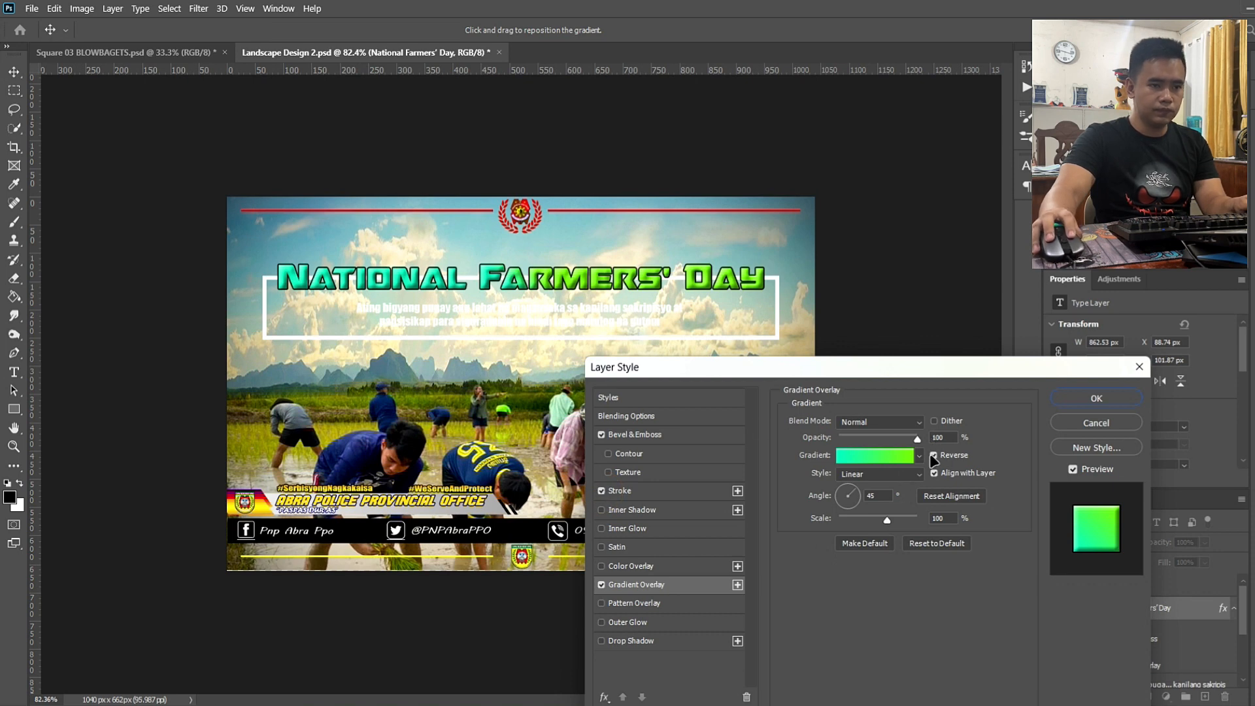
pyautogui.doubleClick(880, 495)
pyautogui.write('90')
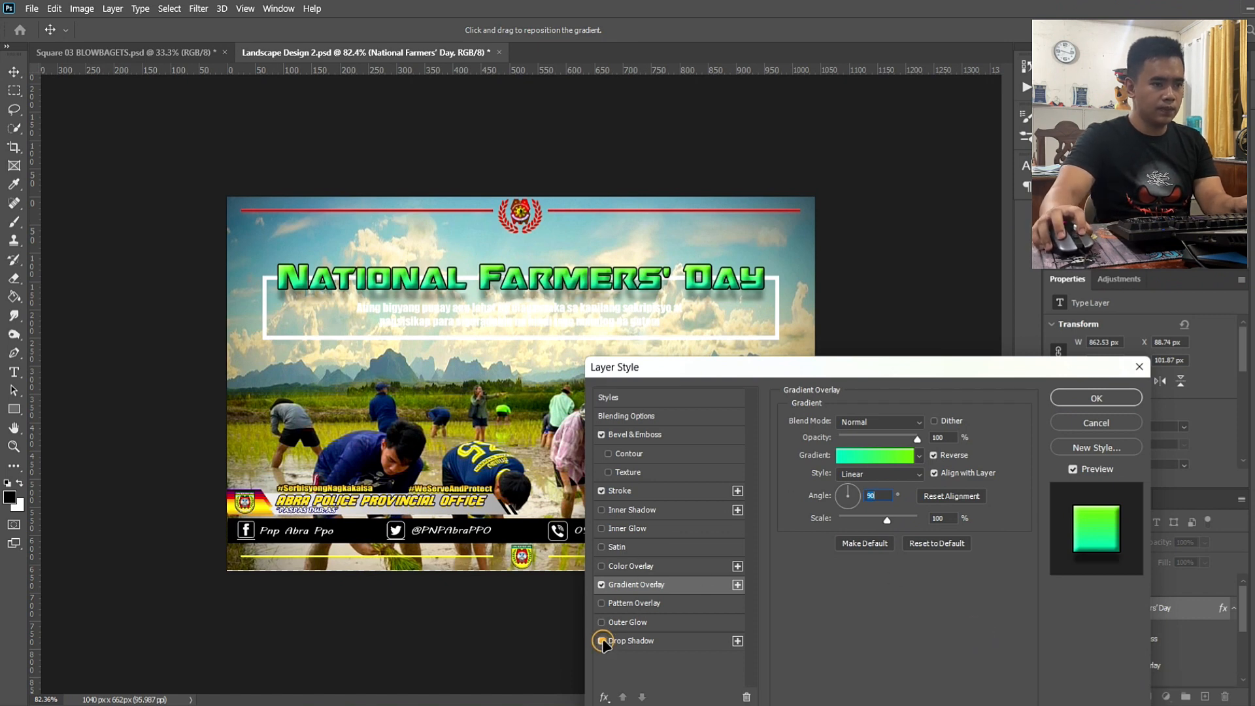
# - Add a drop shadow to the title with 75% opacity, 5 px distance, 10% spread and 15 px size, and apply the layer style
pyautogui.click(602, 640)
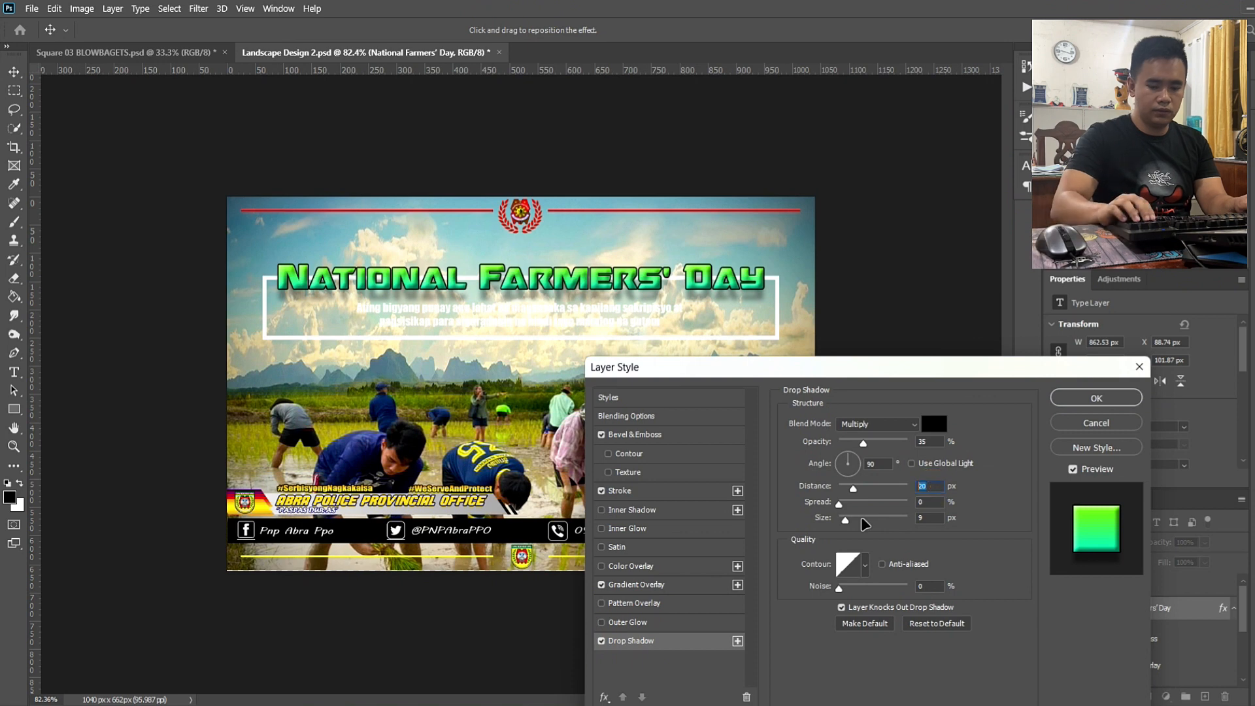
pyautogui.write('5')
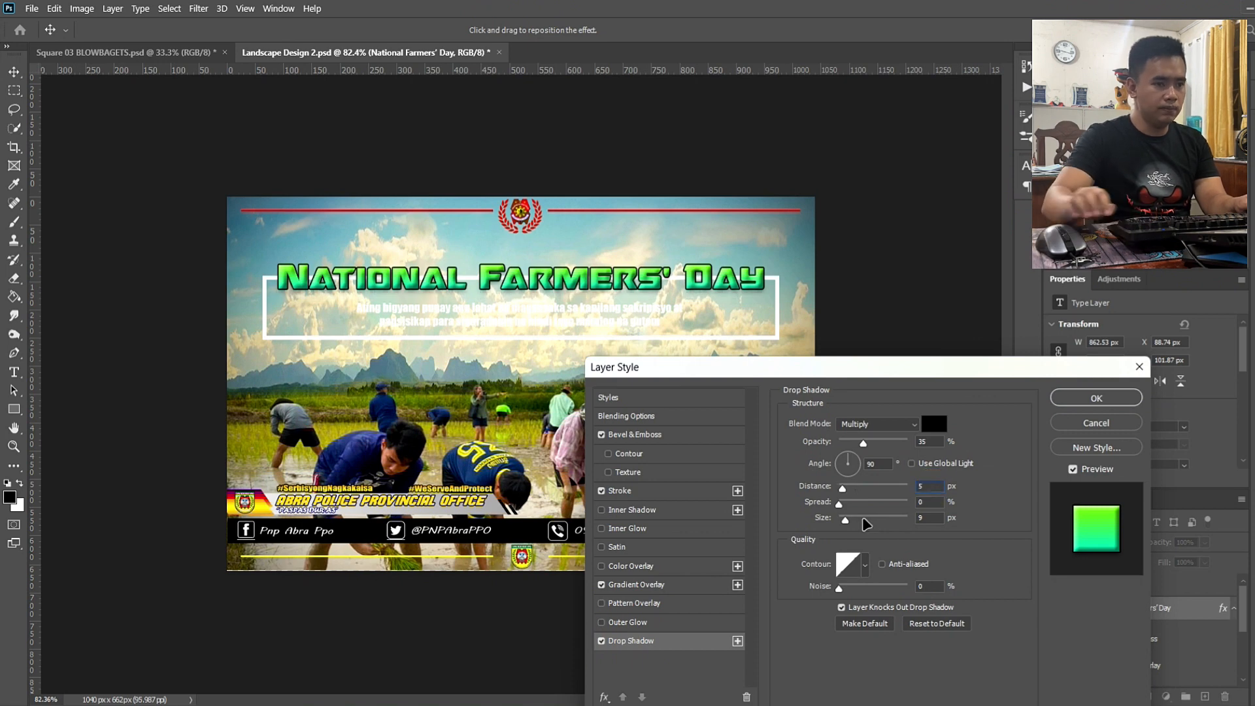
pyautogui.click(924, 442)
pyautogui.write('75')
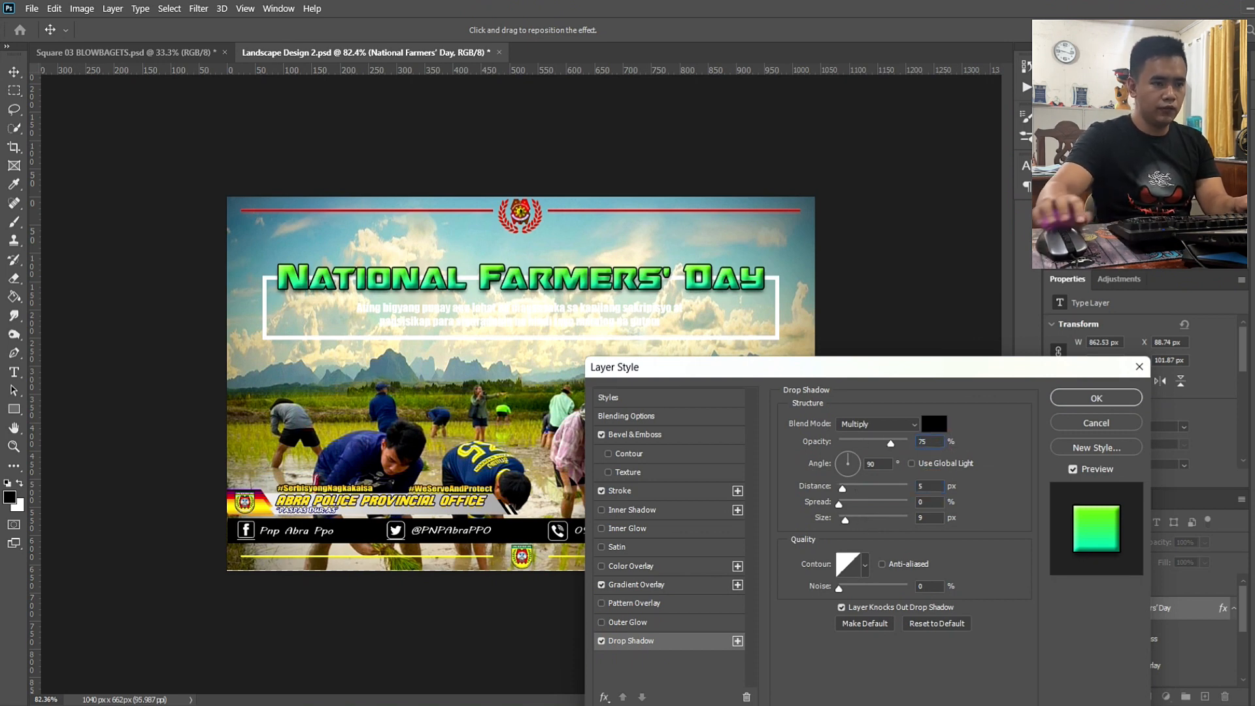
pyautogui.click(930, 502)
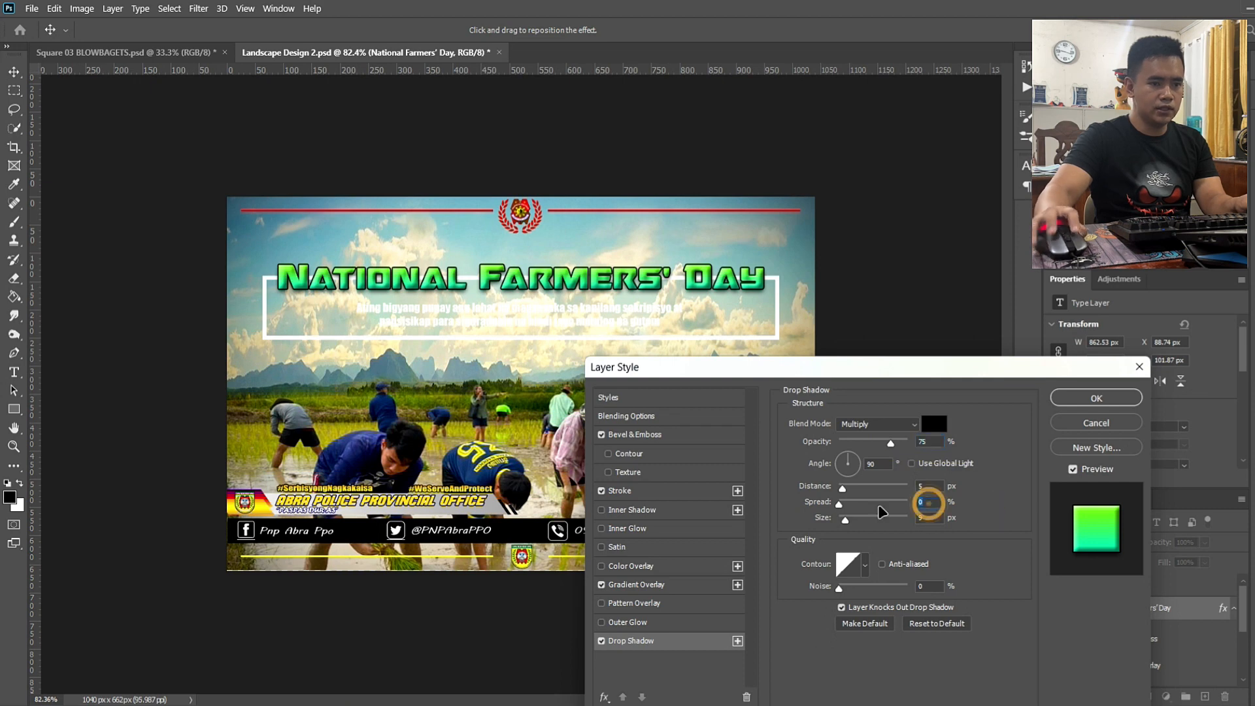
pyautogui.write('10')
pyautogui.press('Tab')
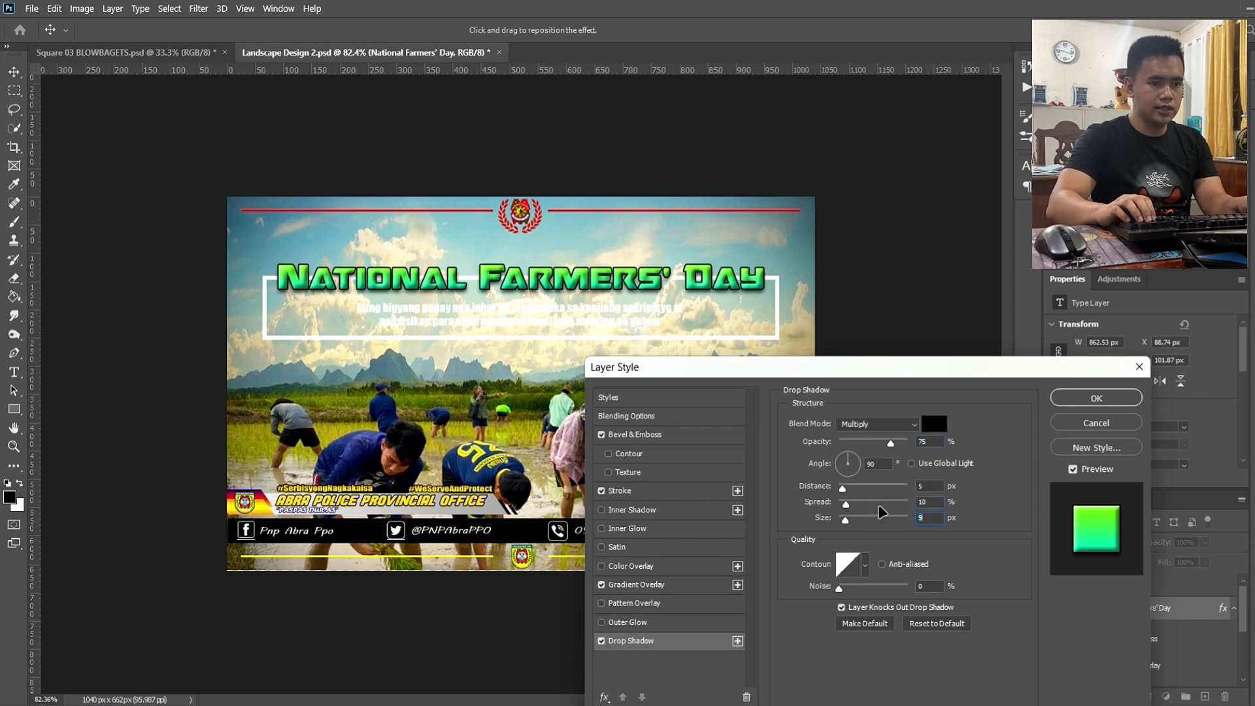
pyautogui.write('15')
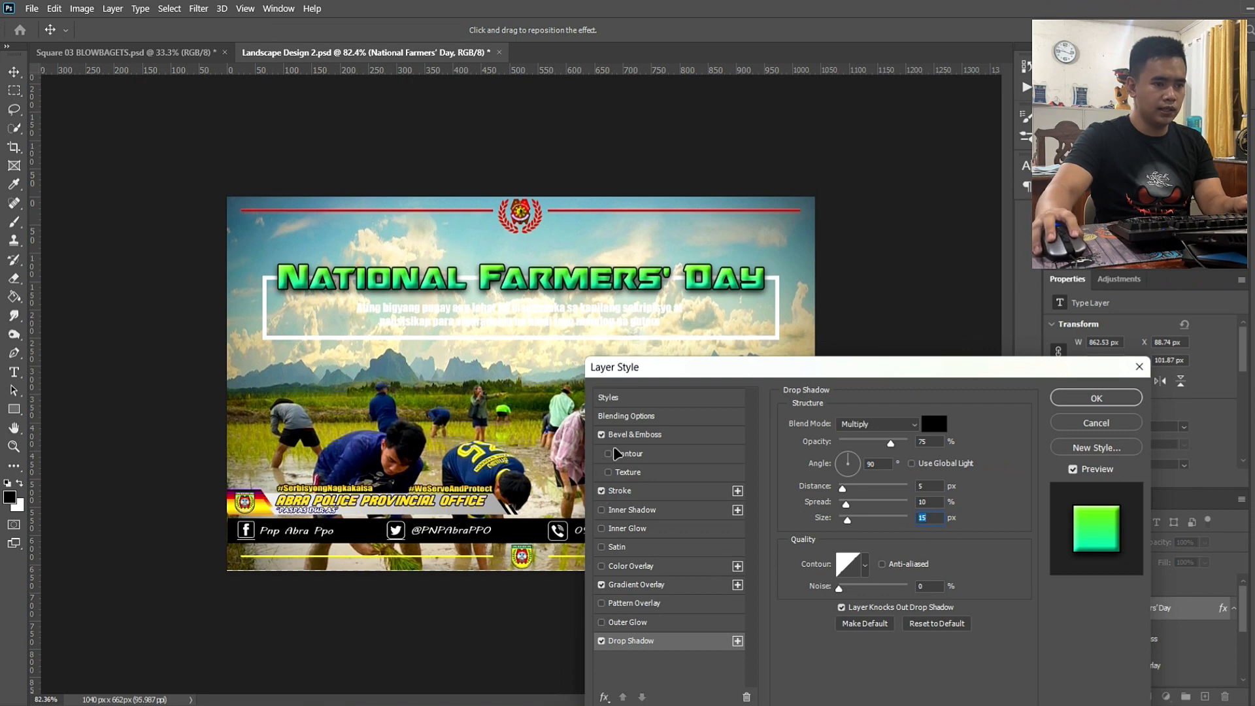
pyautogui.click(1072, 397)
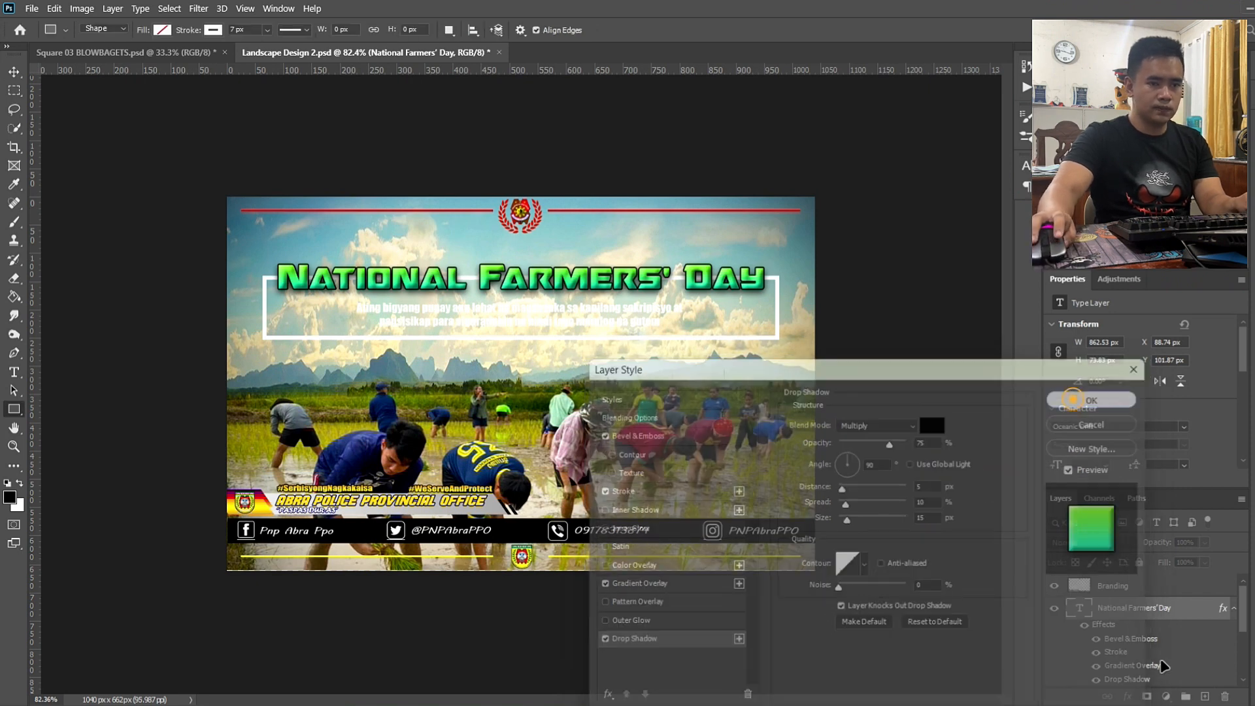
# - Copy the layer style of the National Farmers' Day title onto the tribute text layer
pyautogui.rightClick(1126, 609)
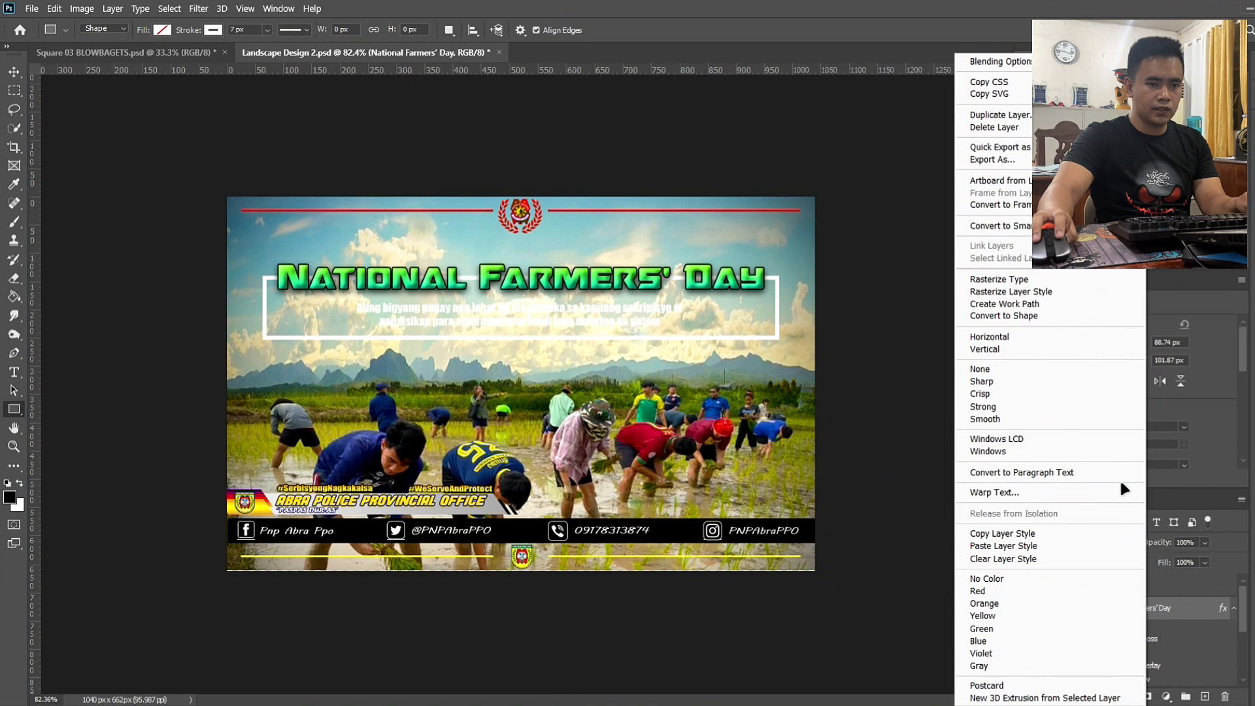
pyautogui.click(1007, 531)
pyautogui.click(1235, 608)
pyautogui.rightClick(1152, 631)
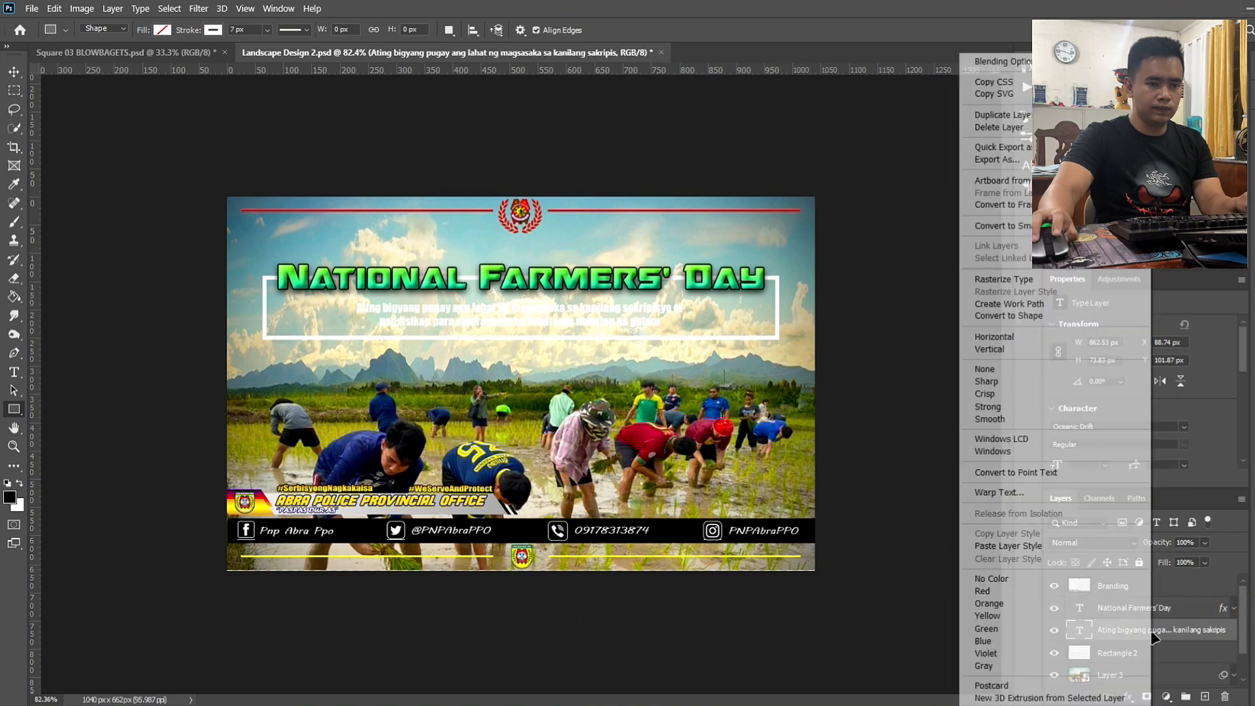
pyautogui.click(1006, 546)
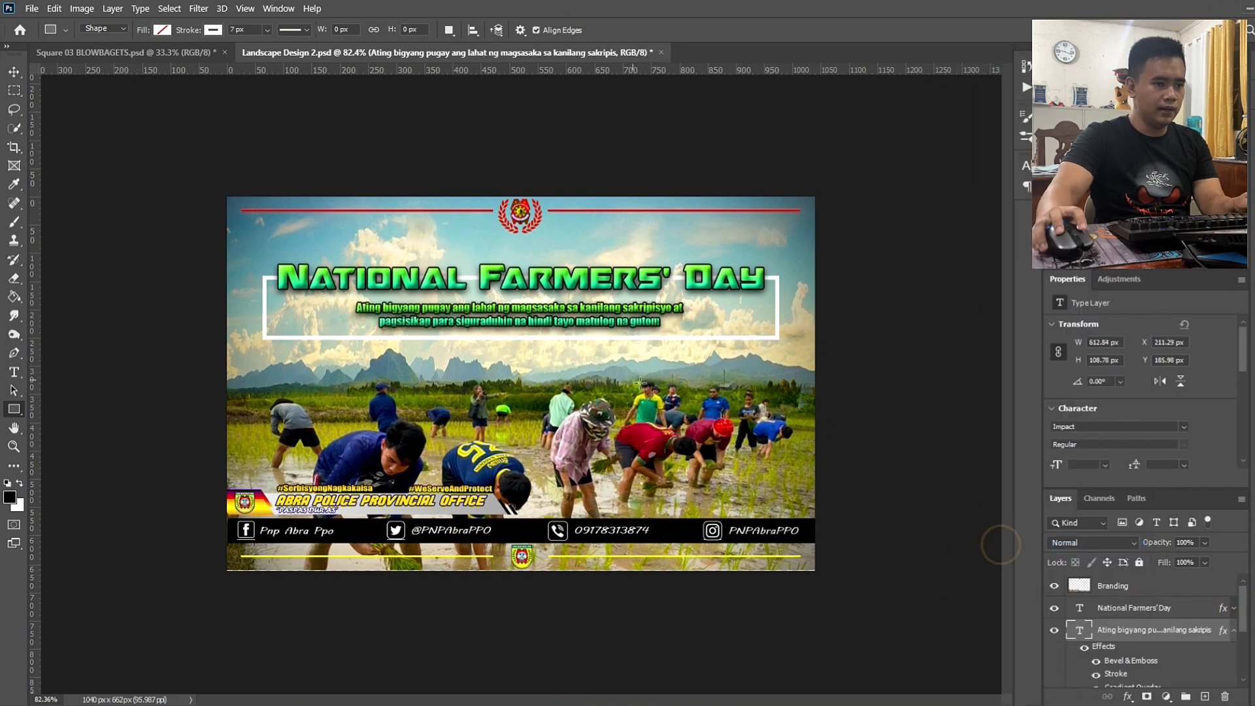
# - Hide the Gradient Overlay and Bevel & Emboss effects on the tribute text and collapse its effects list
pyautogui.scroll(-4, 1137, 638)
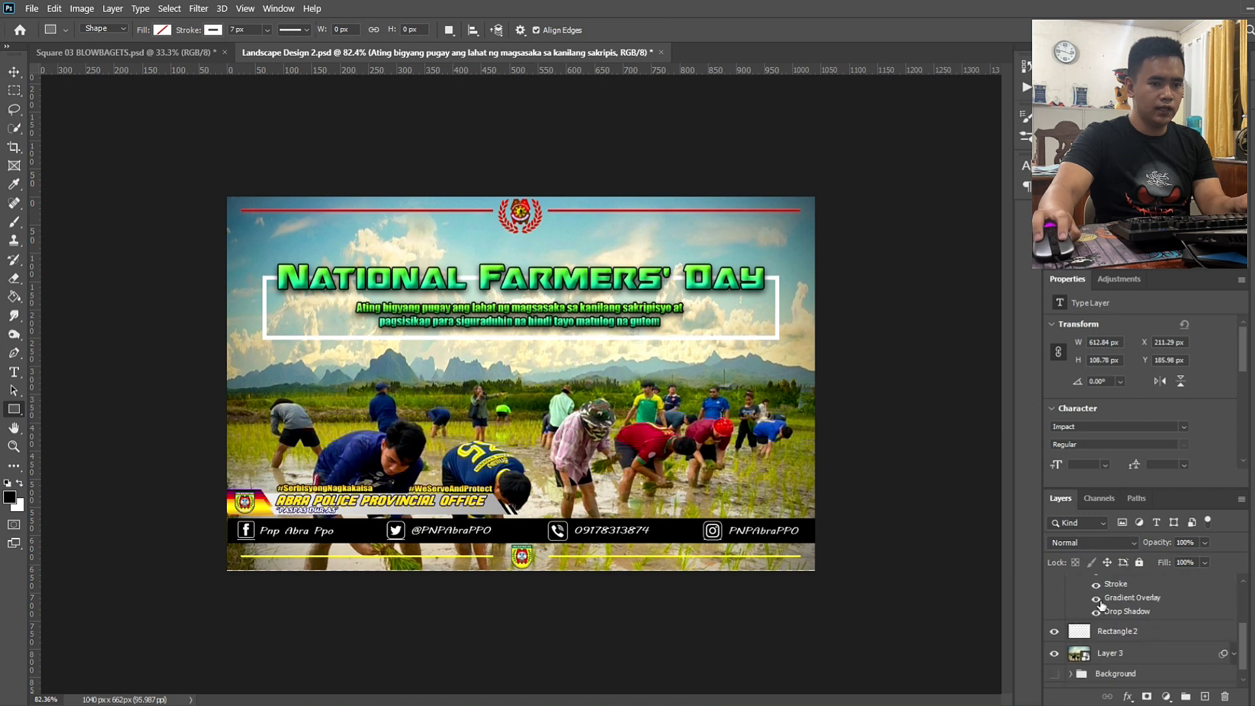
pyautogui.click(1096, 600)
pyautogui.scroll(2, 1096, 606)
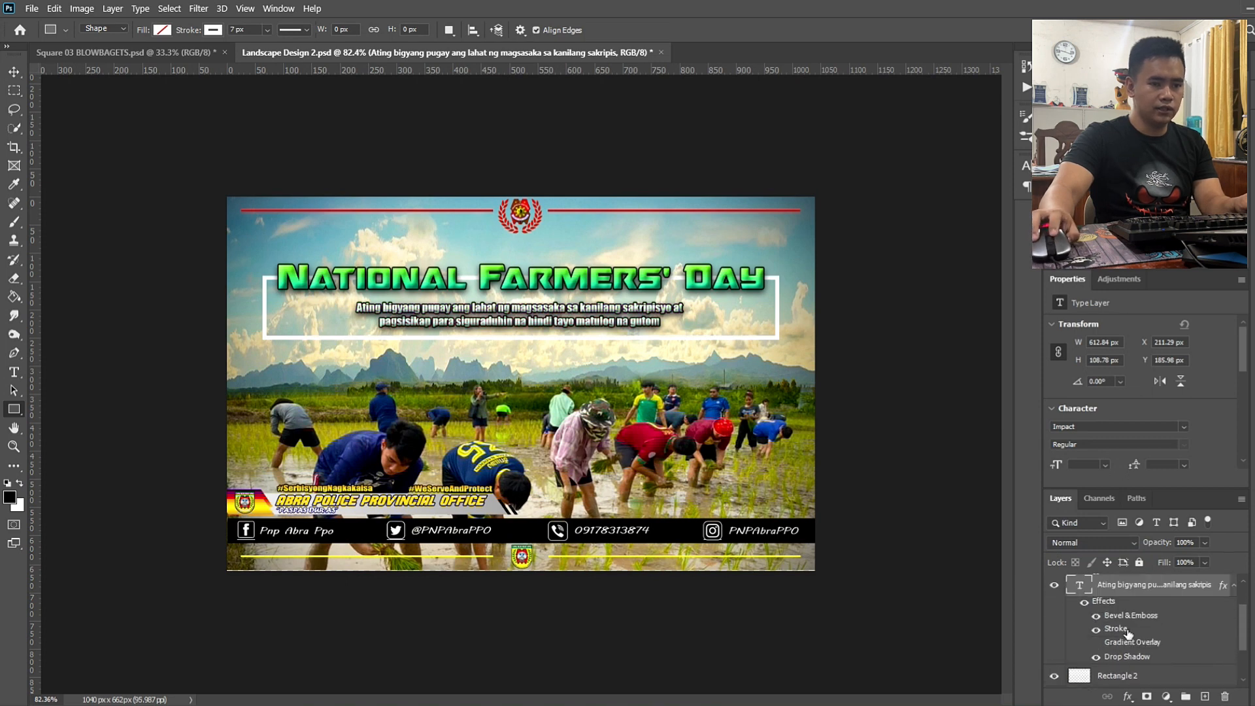
pyautogui.click(1096, 616)
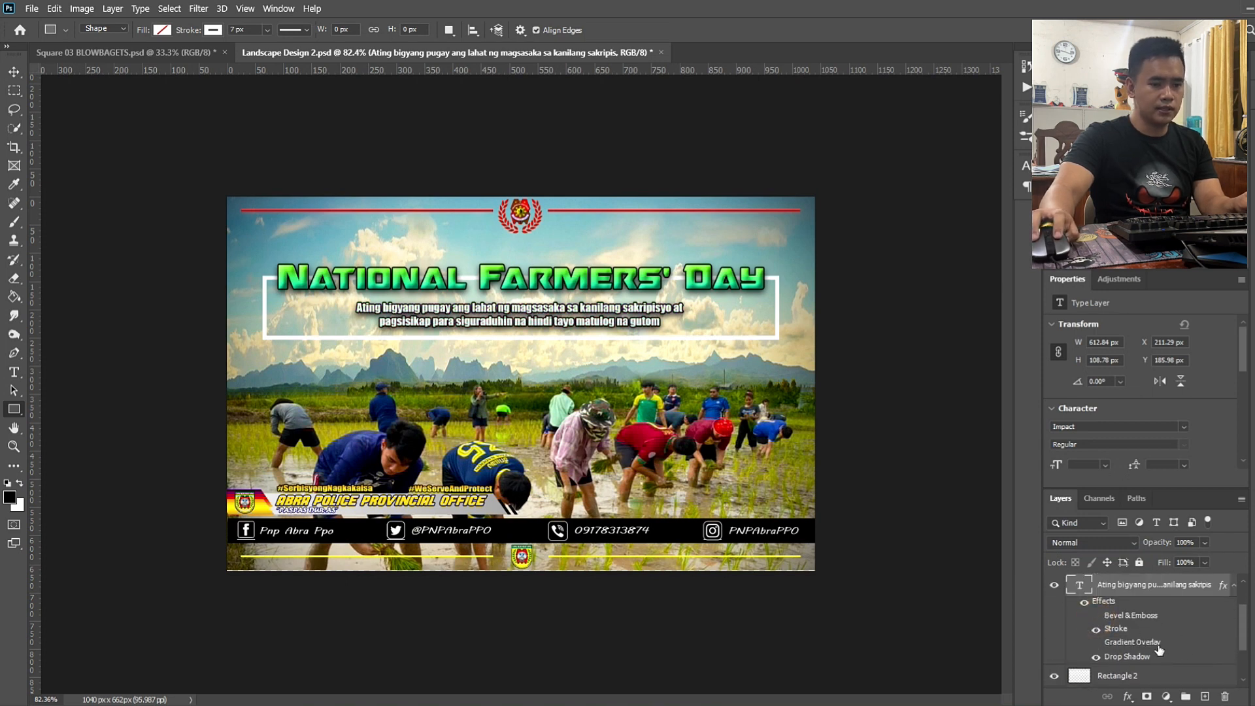
pyautogui.click(1233, 586)
# - Erase the part of the Rectangle 2 frame's top edge behind the title using a rectangular selection, and deselect
pyautogui.scroll(1, 1150, 615)
pyautogui.click(1116, 641)
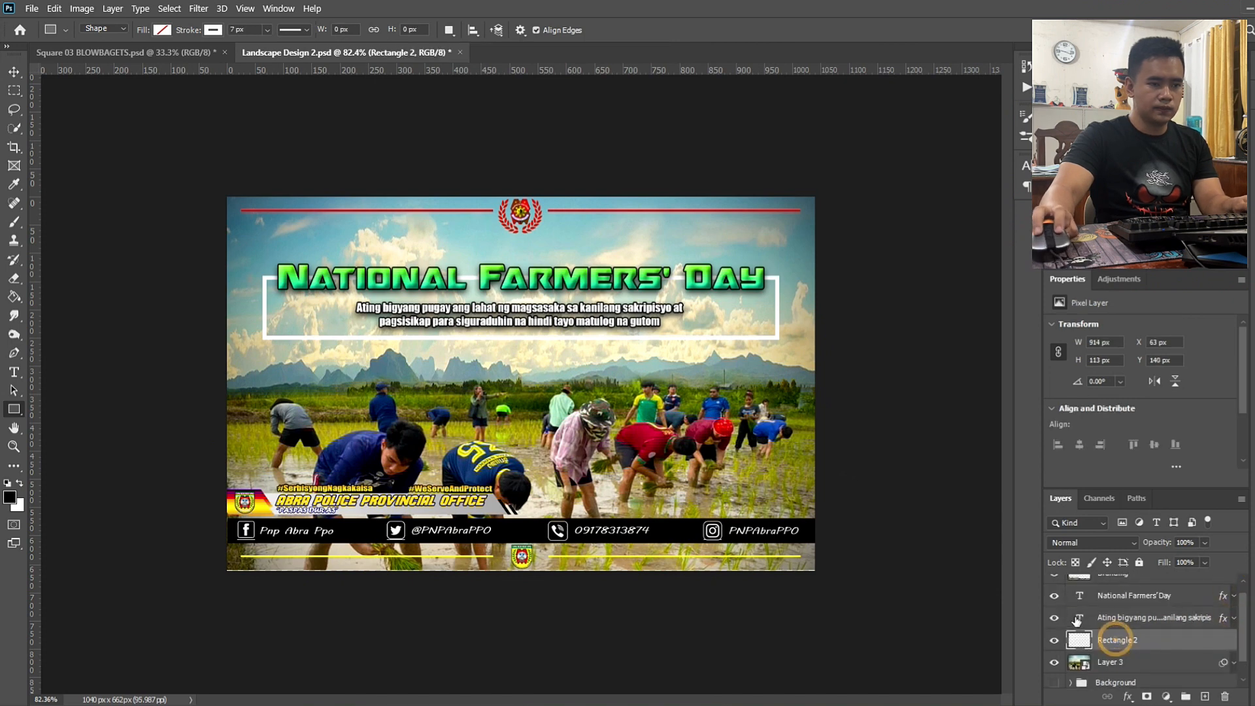
pyautogui.press('m')
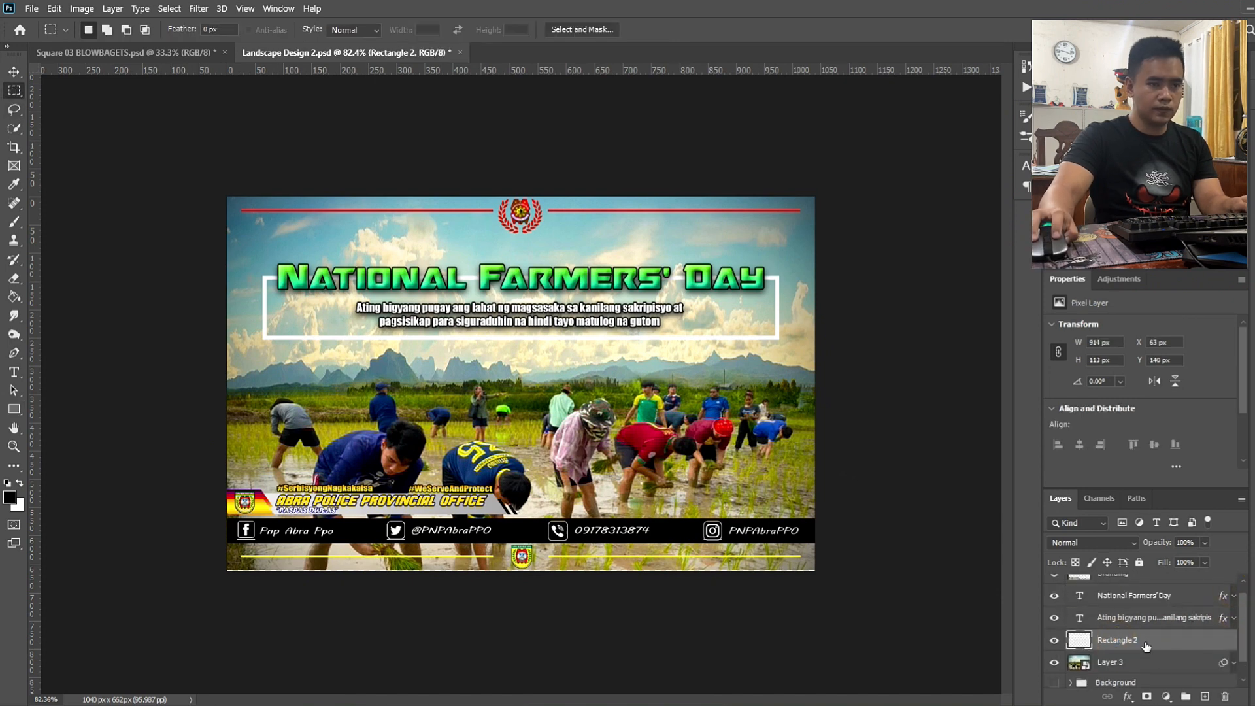
pyautogui.moveTo(271, 253); pyautogui.dragTo(771, 300)
pyautogui.hotkey('ctrl', 'd')
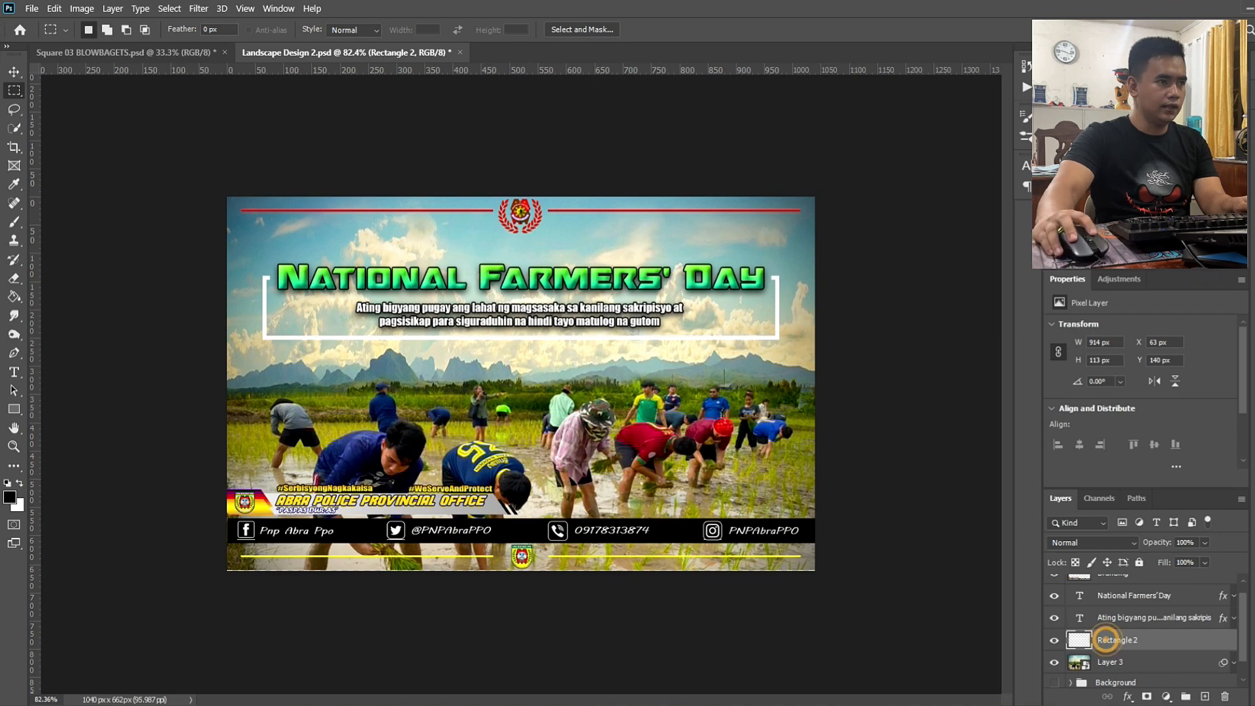
# - Add a stroke and a reversed linear green Gradient Overlay at a 45° angle to the Rectangle 2 frame
pyautogui.click(112, 8)
pyautogui.moveTo(183, 173)
pyautogui.click(334, 171)
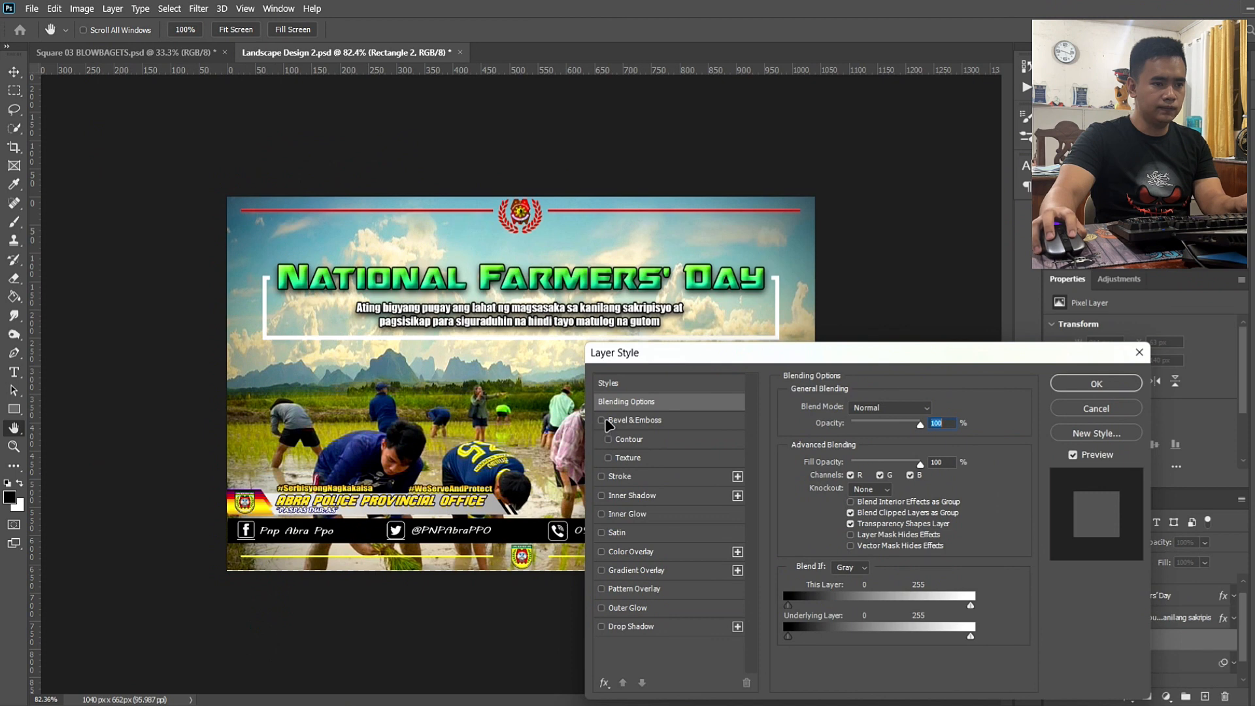
pyautogui.click(602, 421)
pyautogui.click(602, 421)
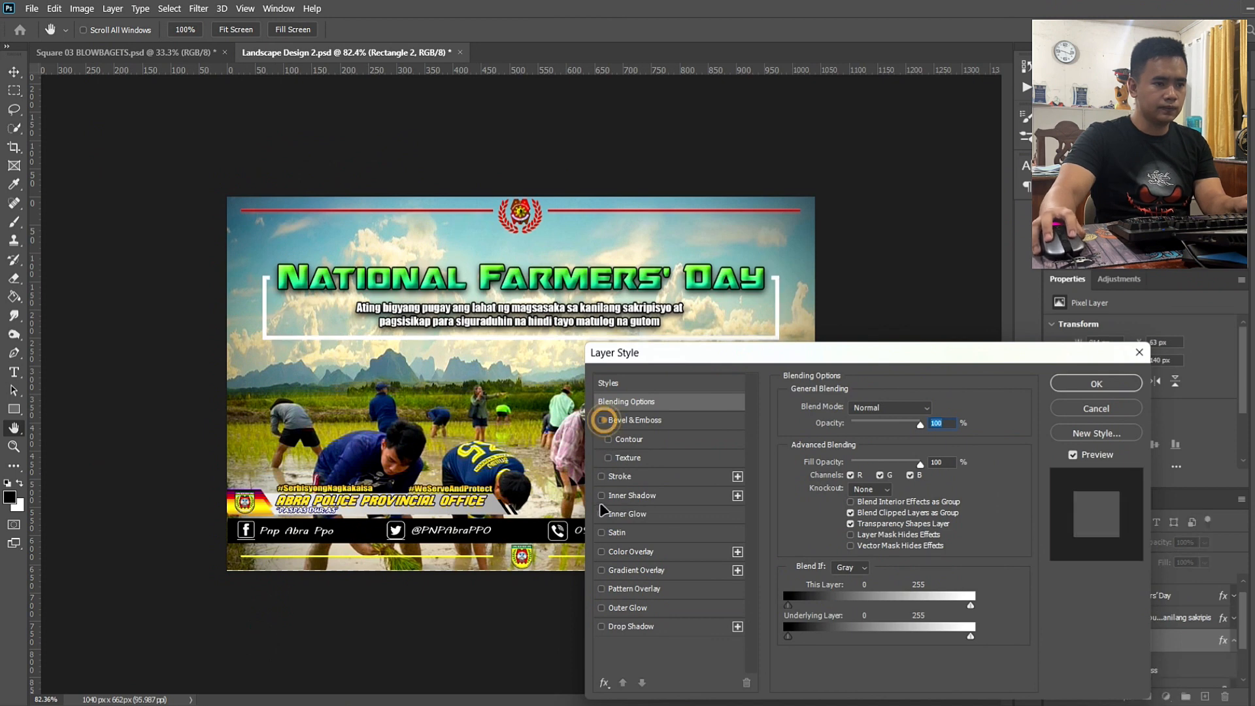
pyautogui.click(601, 477)
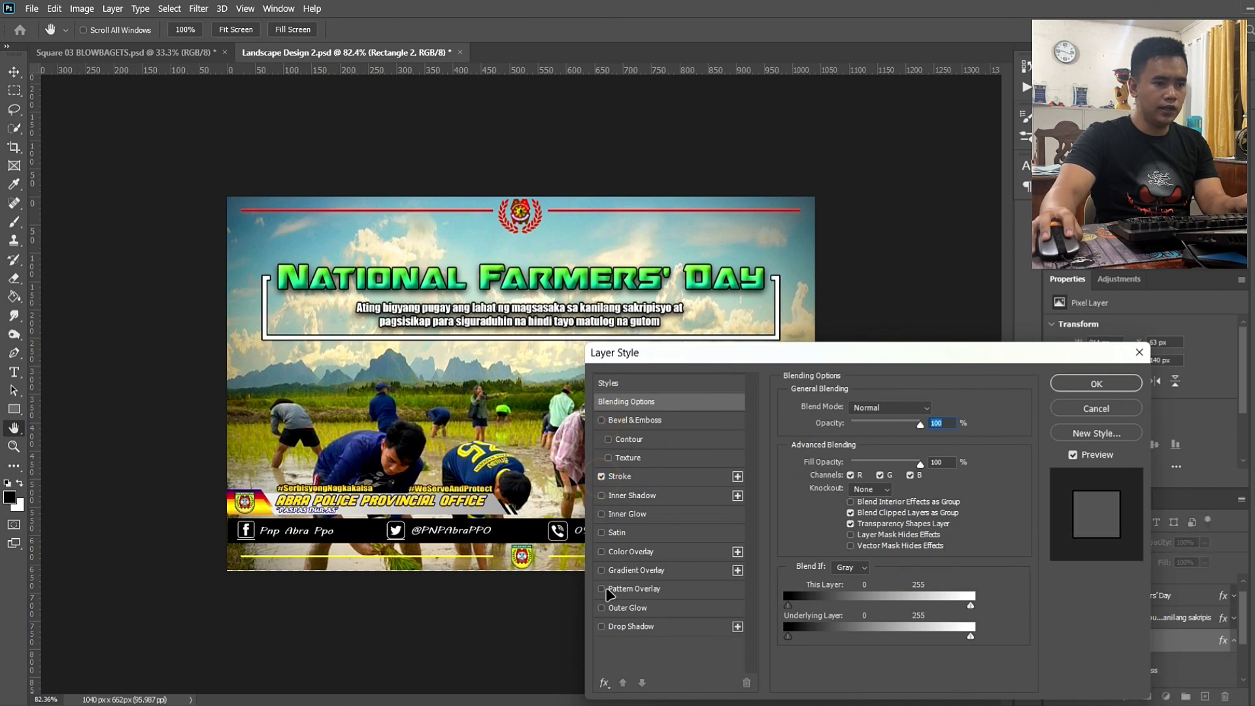
pyautogui.click(638, 570)
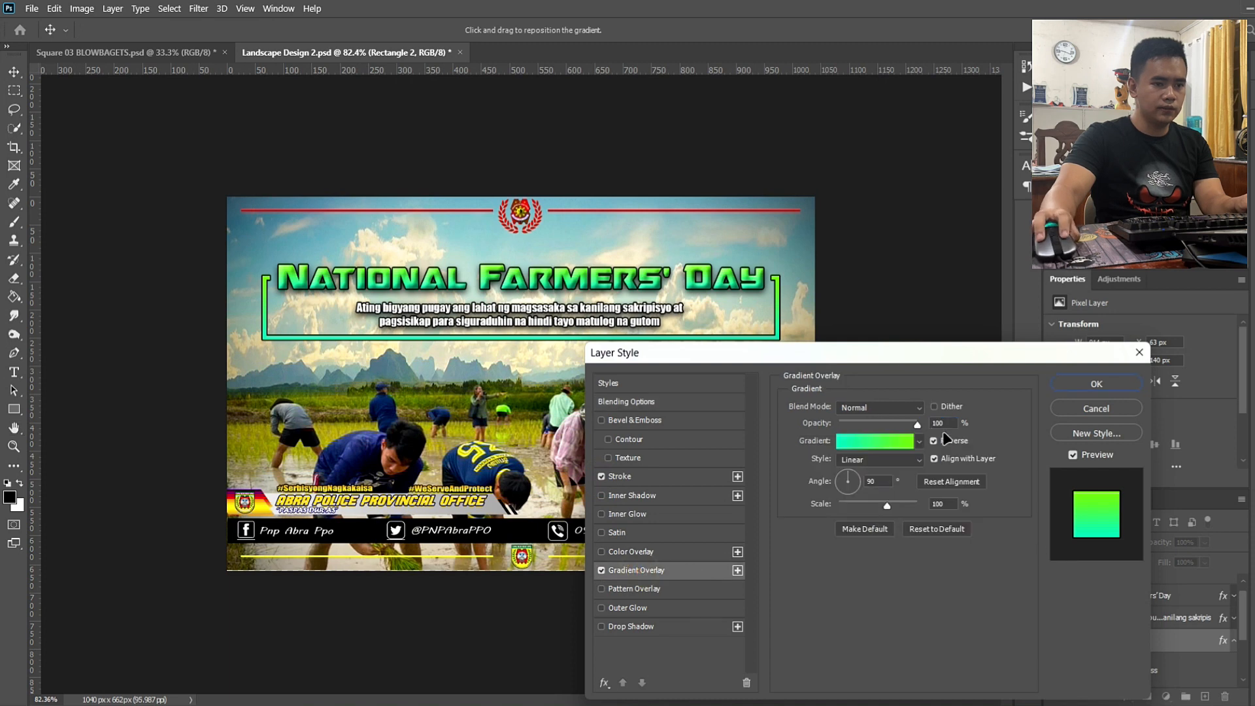
pyautogui.click(882, 482)
pyautogui.write('45')
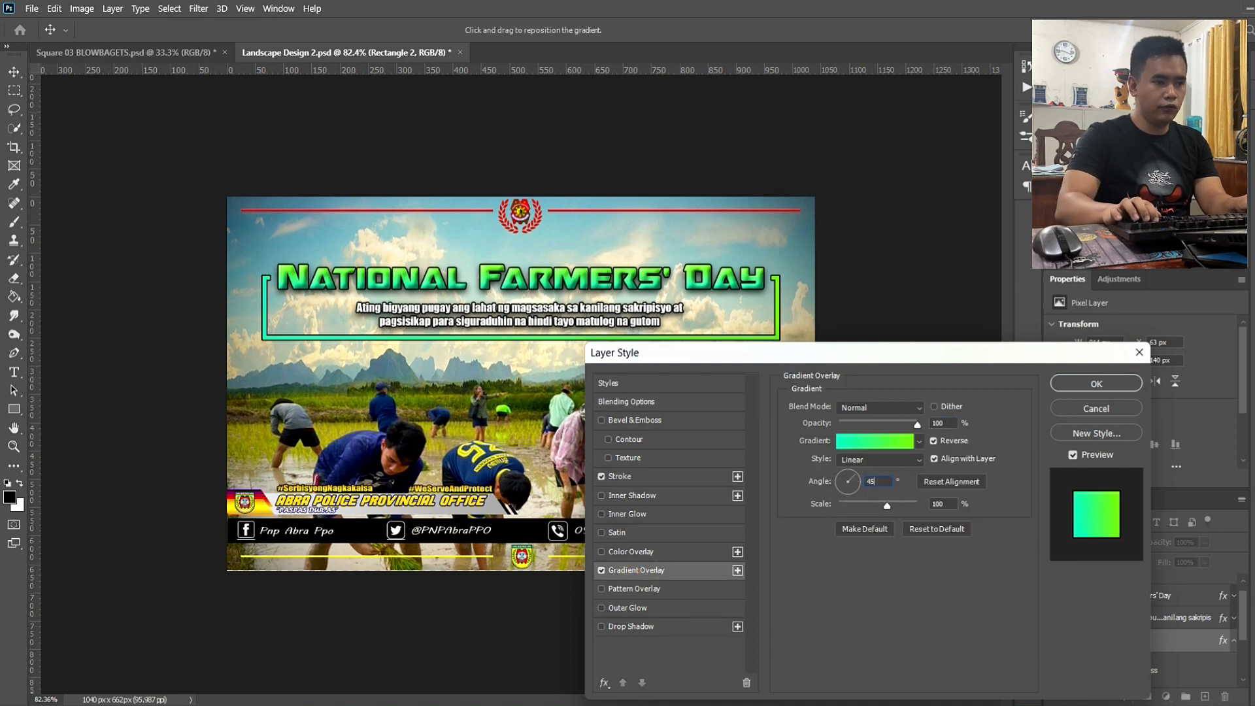
pyautogui.click(1097, 384)
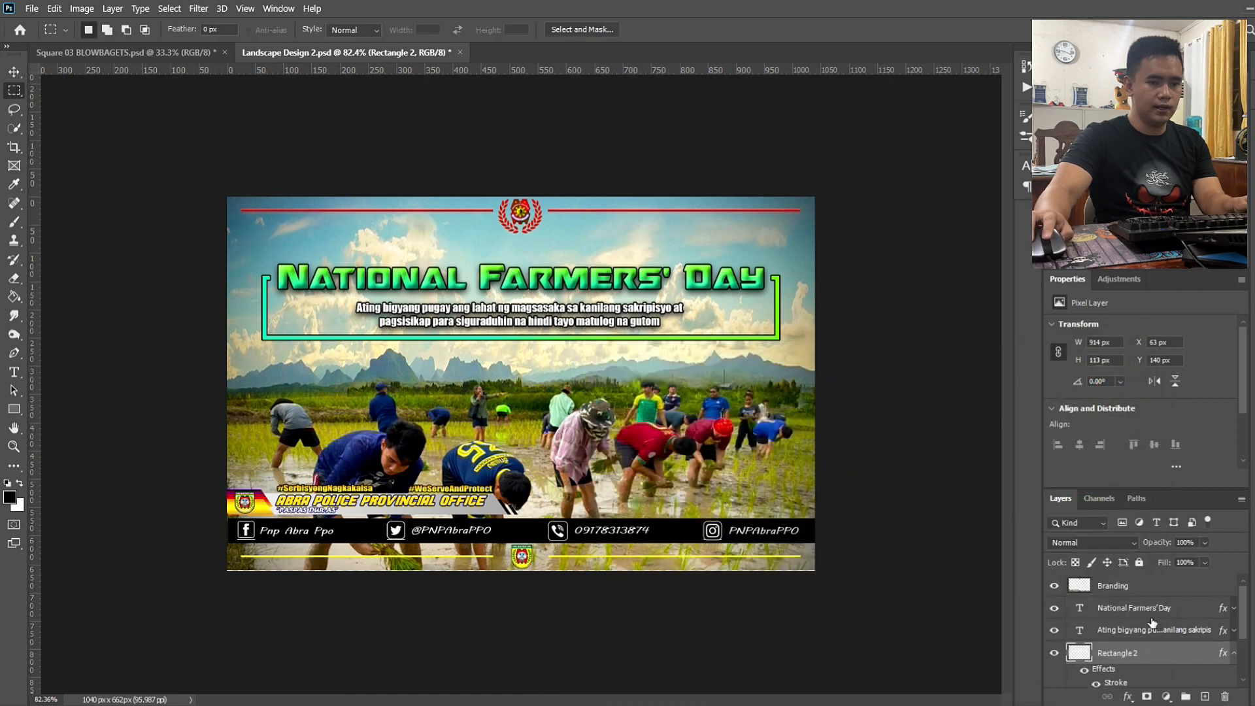
# - Hide the Branding layer and save a PNG copy as Landscape Design 3 in the Rectangle folder
pyautogui.scroll(1, 1112, 621)
pyautogui.click(1054, 588)
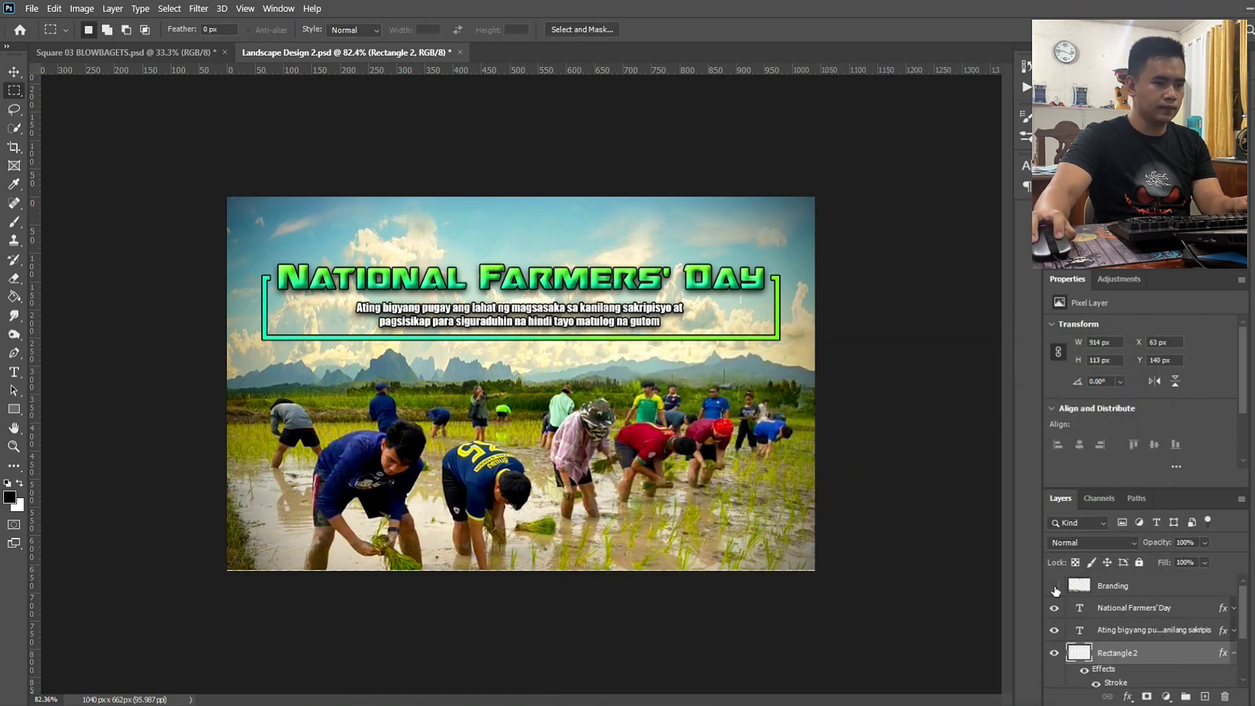
pyautogui.click(34, 9)
pyautogui.click(316, 260)
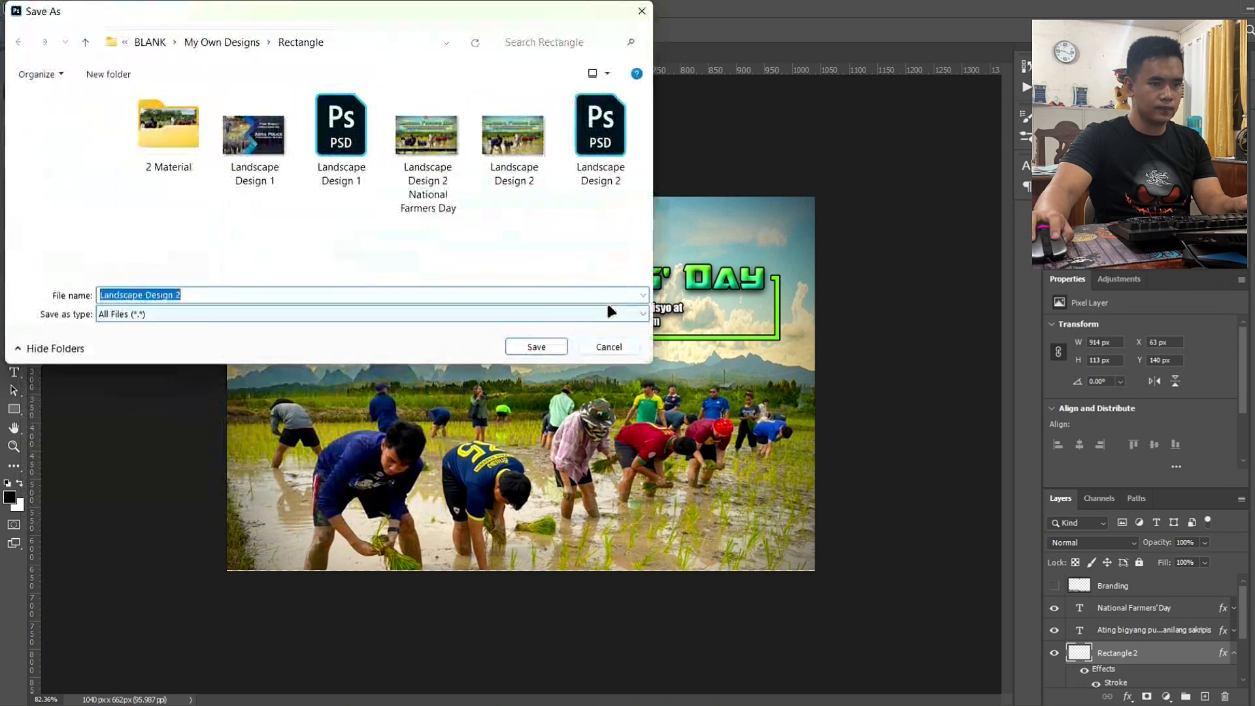
pyautogui.press('Return')
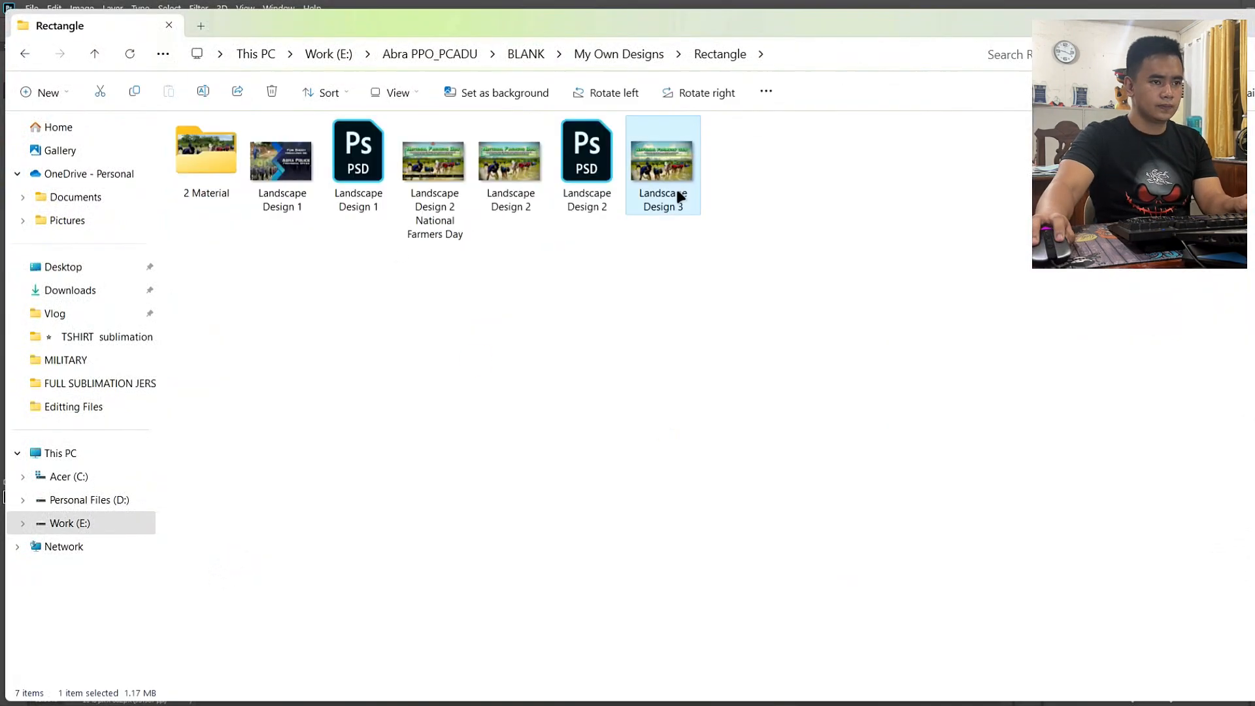
# - Switch to File Explorer, open Landscape Design 3.png in the image viewer and maximize it to examine the exported graphic
pyautogui.doubleClick(678, 196)
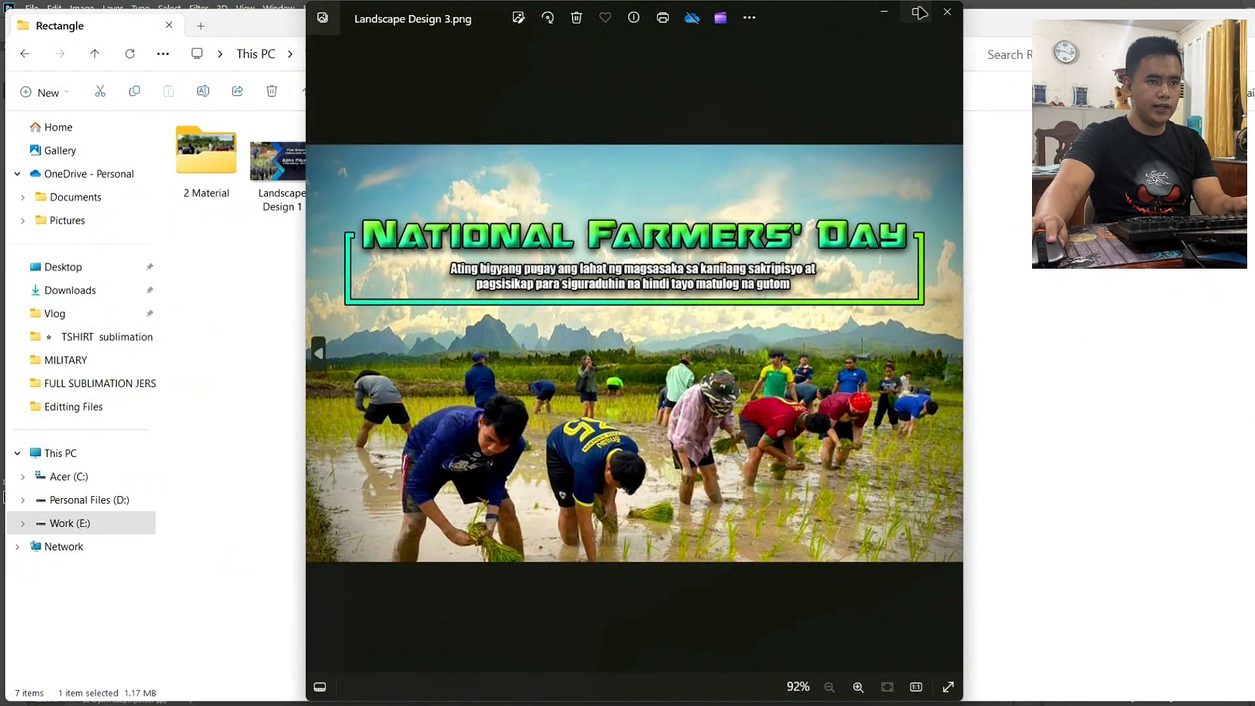
pyautogui.click(920, 12)
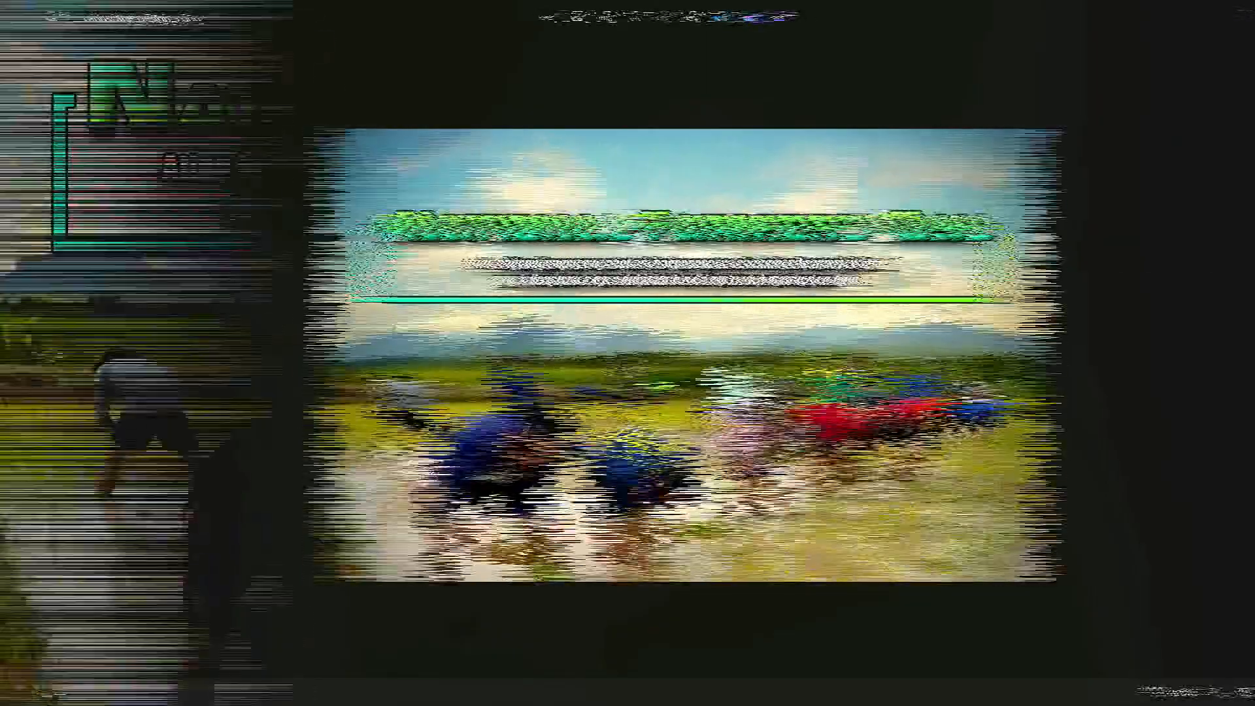